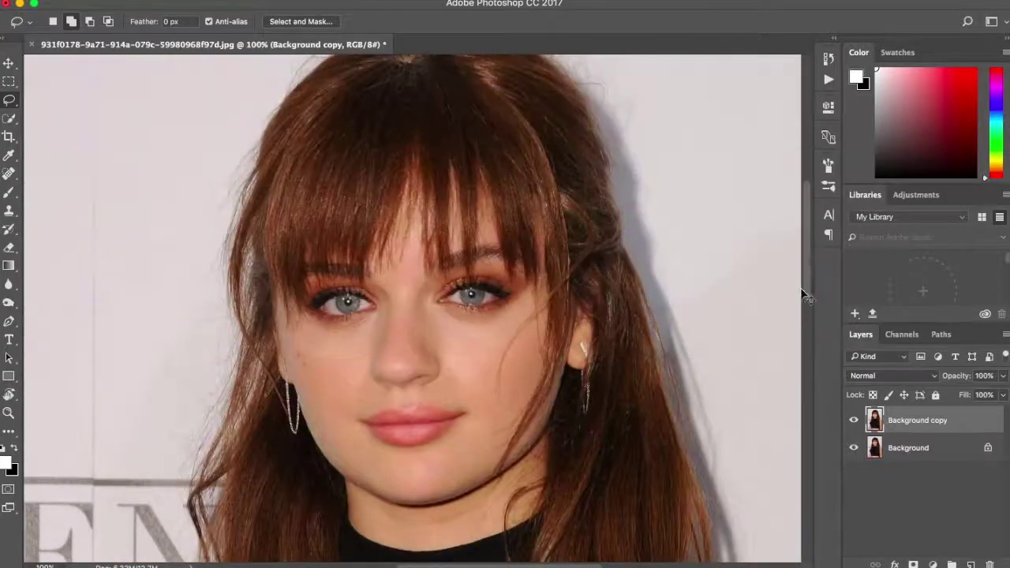
# - Turn the selected irises blue with Hue/Saturation (Hue -180, Saturation +28)
pyautogui.click(197, 3)
pyautogui.moveTo(628, 250)
pyautogui.mouseDown()
pyautogui.moveTo(699, 249)
pyautogui.moveTo(557, 249)
pyautogui.mouseUp()
pyautogui.moveTo(627, 285); pyautogui.dragTo(648, 285)
pyautogui.moveTo(628, 319)
pyautogui.mouseDown()
pyautogui.moveTo(610, 319)
pyautogui.moveTo(631, 319)
pyautogui.mouseUp()
pyautogui.press('Return')
# - Mask the blue tint outside the iris and soften the eye rings with Gaussian Blur
pyautogui.press('l')
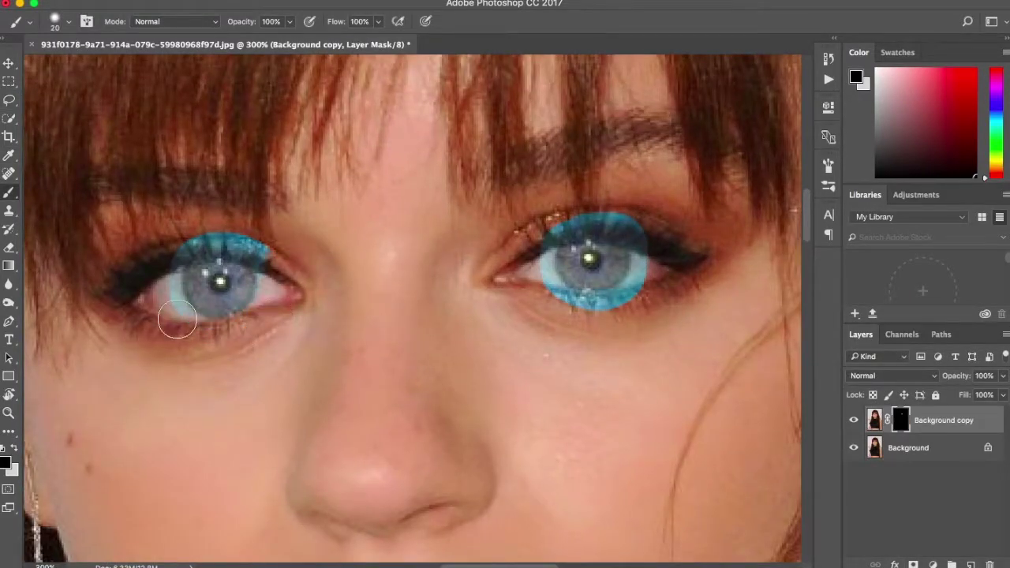
pyautogui.moveTo(248, 226); pyautogui.dragTo(214, 271)
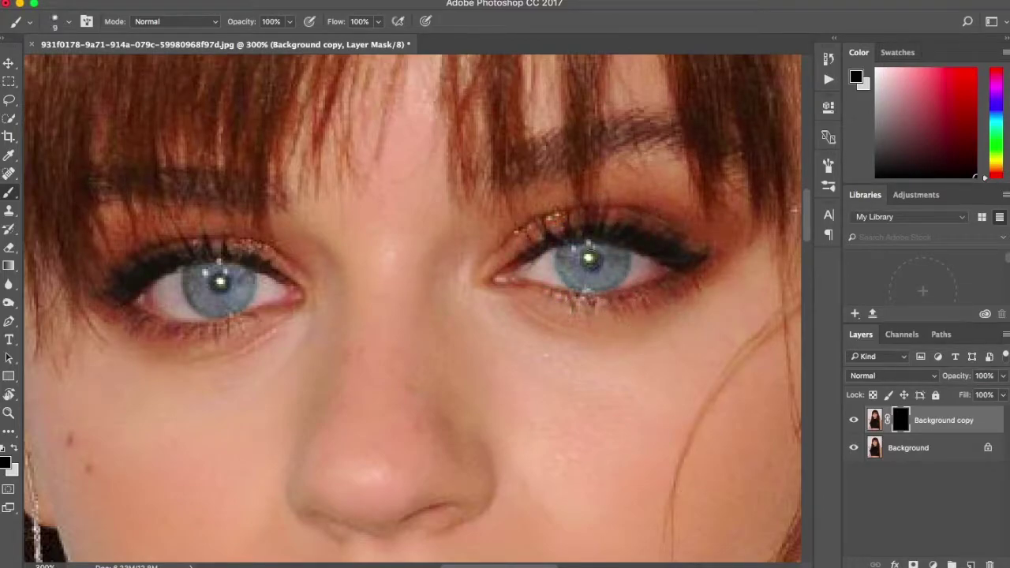
pyautogui.scroll(-2, 345, 357)
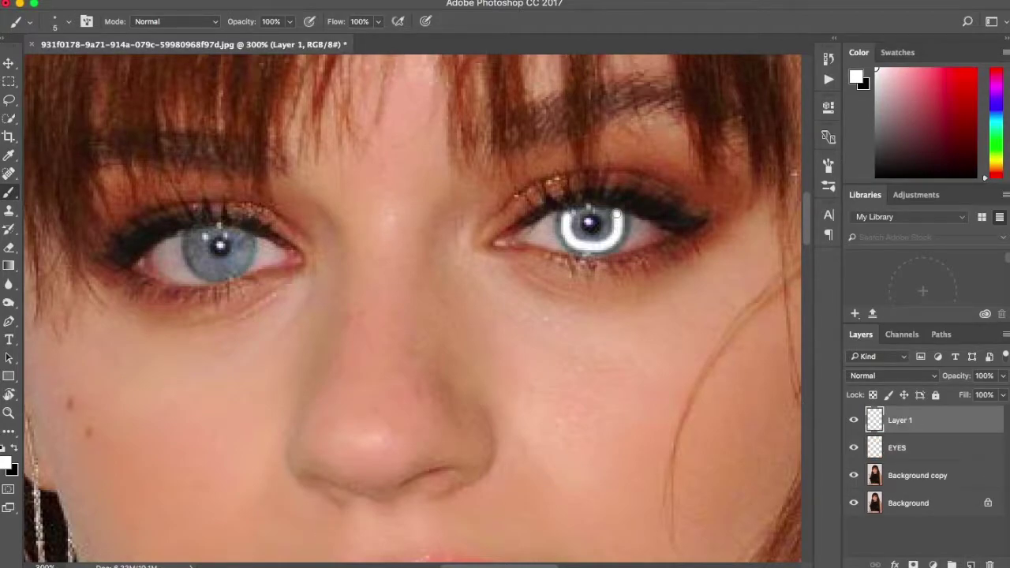
pyautogui.click(336, 1)
pyautogui.click(562, 241)
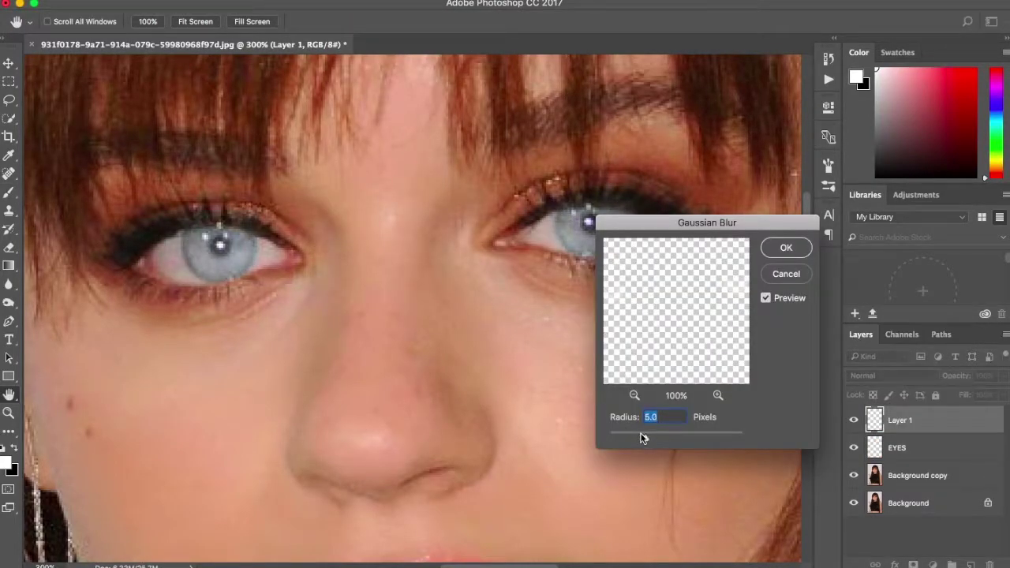
pyautogui.press('Return')
# - Zoom out to the whole face and select the Background copy layer
pyautogui.hotkey('ctrl', '-')
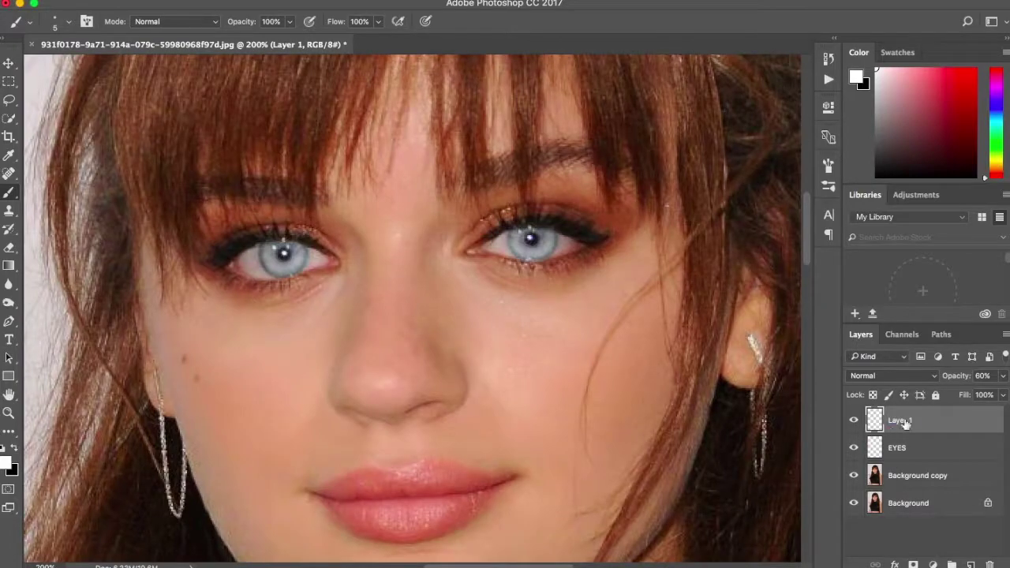
pyautogui.click(917, 475)
pyautogui.scroll(-5, 798, 266)
pyautogui.hotkey('ctrl', '-')
pyautogui.hotkey('ctrl', '-')
pyautogui.hotkey('ctrl', '-')
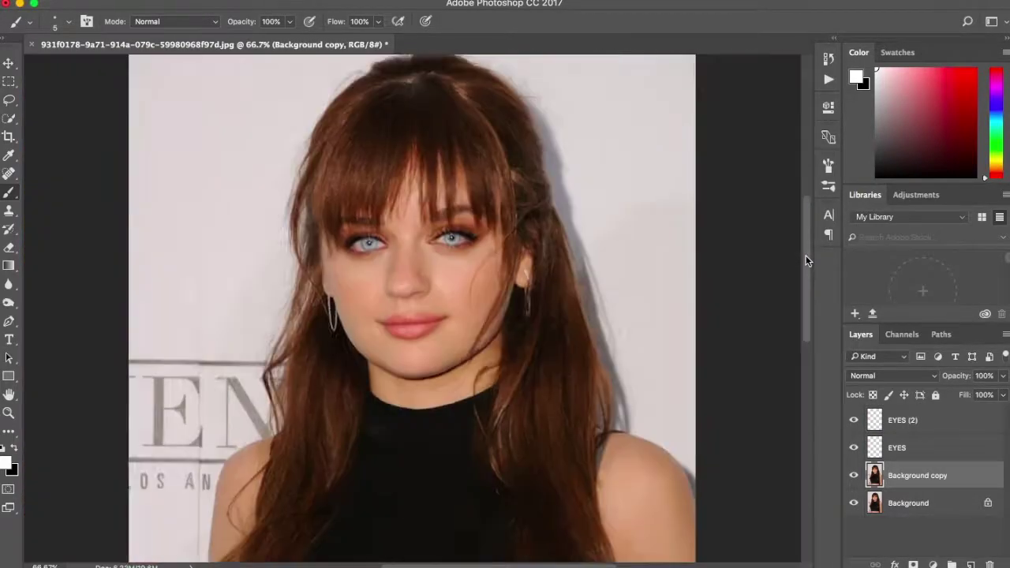
pyautogui.click(9, 98)
# - Lasso the whole hair area and lighten it with Levels
pyautogui.moveTo(478, 452); pyautogui.dragTo(399, 106)
pyautogui.hotkey('ctrl', '+')
pyautogui.click(183, 1)
pyautogui.click(340, 28)
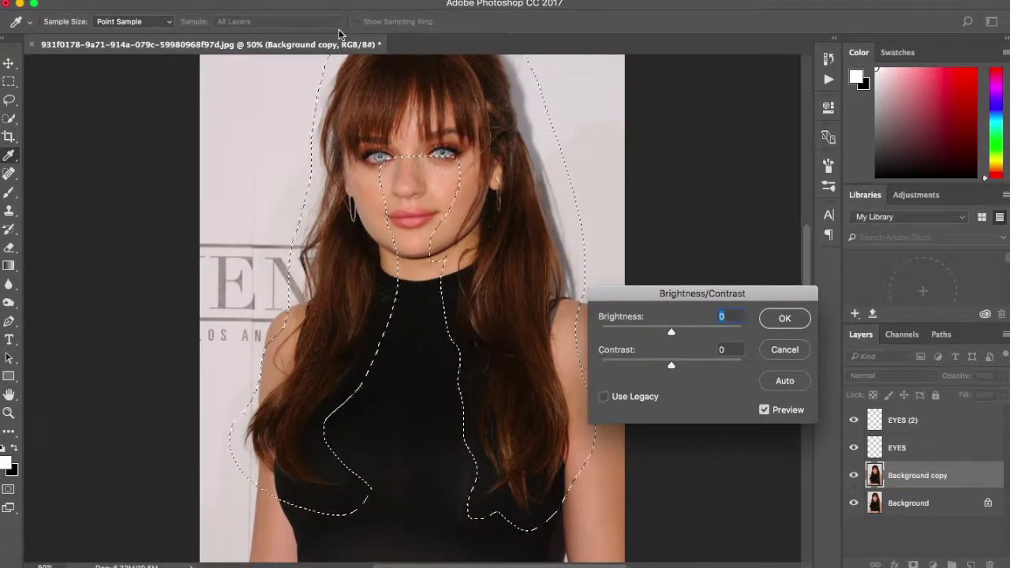
pyautogui.press('Return')
pyautogui.click(184, 1)
pyautogui.click(338, 36)
pyautogui.moveTo(671, 309); pyautogui.dragTo(663, 309)
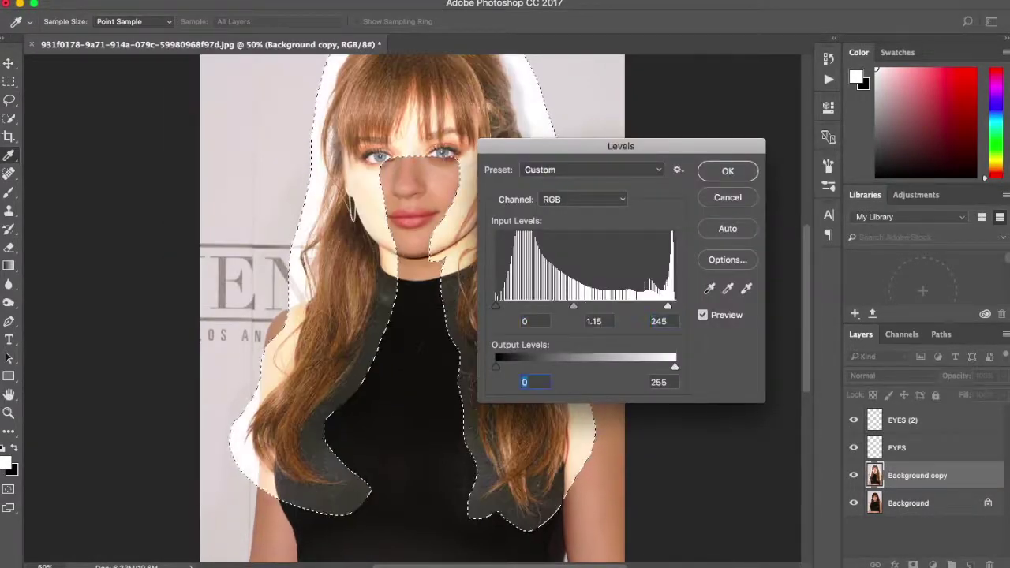
pyautogui.press('Return')
pyautogui.click(183, 1)
# - Desaturate the hair with Hue/Saturation and give it a golden Color Balance
pyautogui.click(361, 99)
pyautogui.press('Return')
pyautogui.click(183, 1)
pyautogui.click(347, 86)
pyautogui.press('Return')
pyautogui.click(183, 2)
pyautogui.click(353, 114)
pyautogui.press('Return')
# - Apply further Vibrance and Color Balance passes, warming the hair towards red
pyautogui.click(183, 1)
pyautogui.click(374, 24)
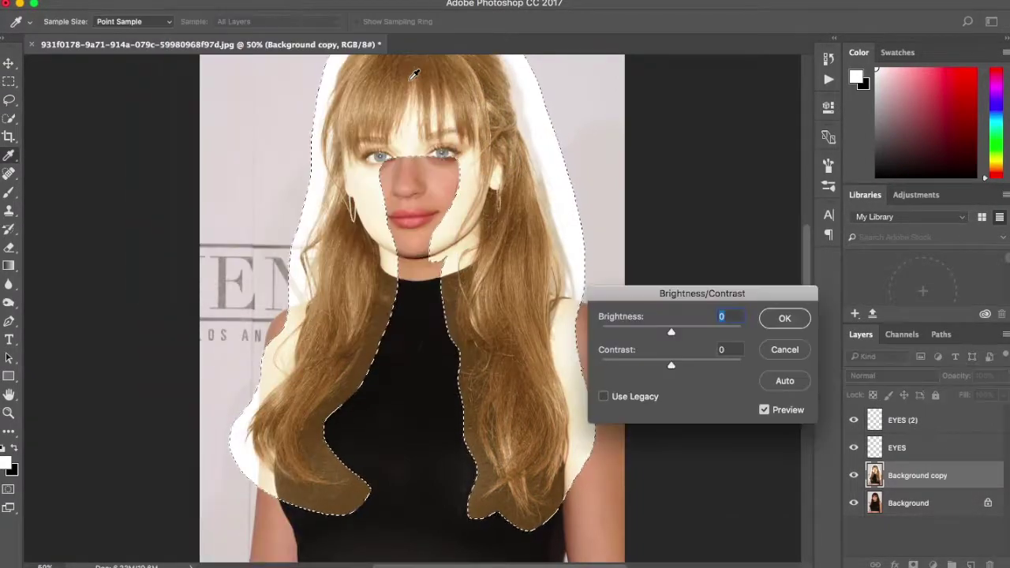
pyautogui.press('Return')
pyautogui.click(183, 1)
pyautogui.click(347, 86)
pyautogui.press('Return')
pyautogui.click(183, 2)
pyautogui.click(353, 117)
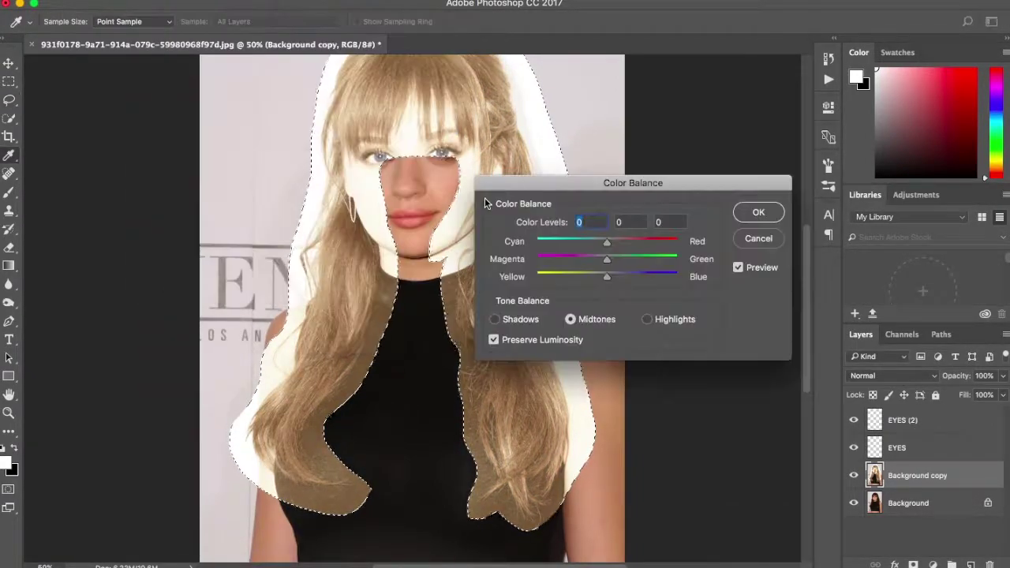
pyautogui.press('Return')
pyautogui.click(183, 2)
pyautogui.click(347, 86)
# - Brighten the hair with Brightness/Contrast set to 30 and -10
pyautogui.press('Return')
pyautogui.click(183, 2)
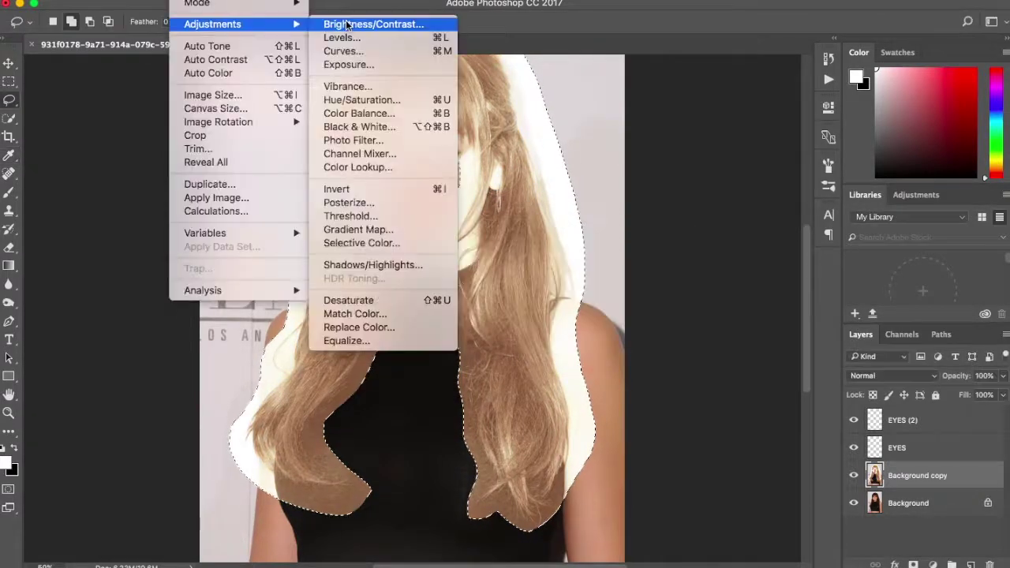
pyautogui.click(371, 22)
pyautogui.click(685, 332)
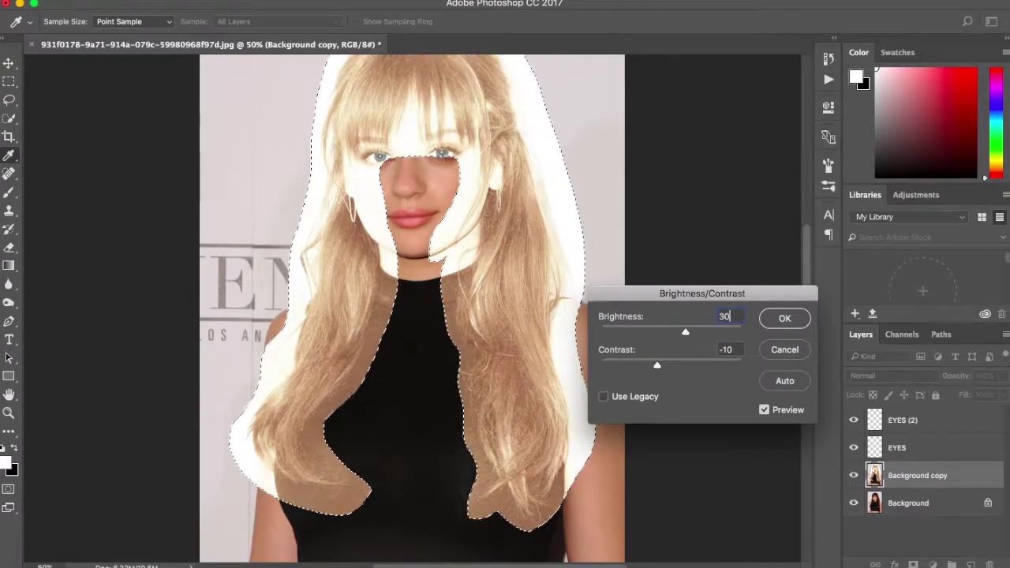
pyautogui.press('Return')
pyautogui.press('l')
pyautogui.scroll(3, 807, 300)
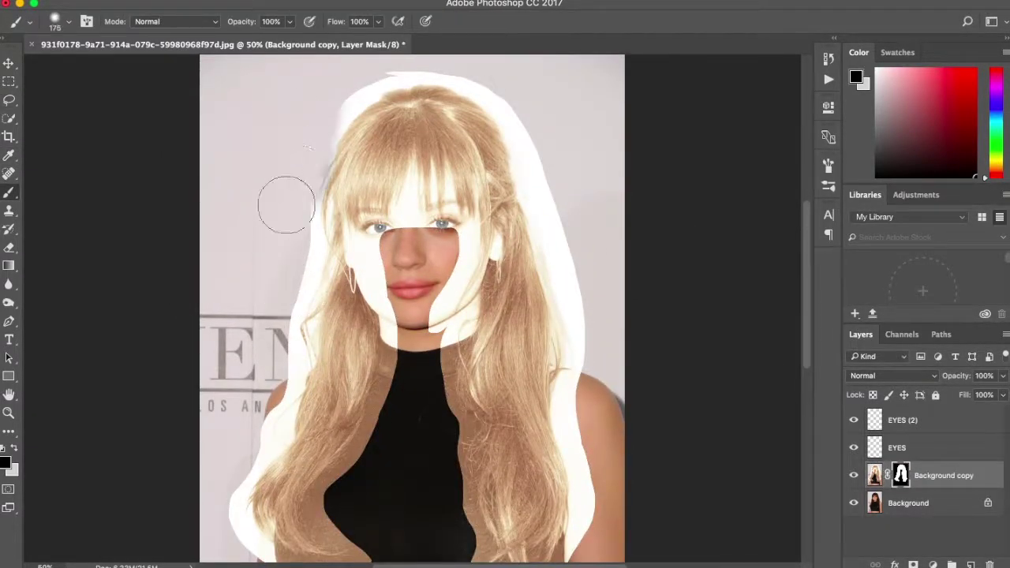
# - Paint black on the mask to restore the original face, fringe and eyes
pyautogui.hotkey('ctrl', '+')
pyautogui.hotkey('ctrl', '+')
pyautogui.press('[')
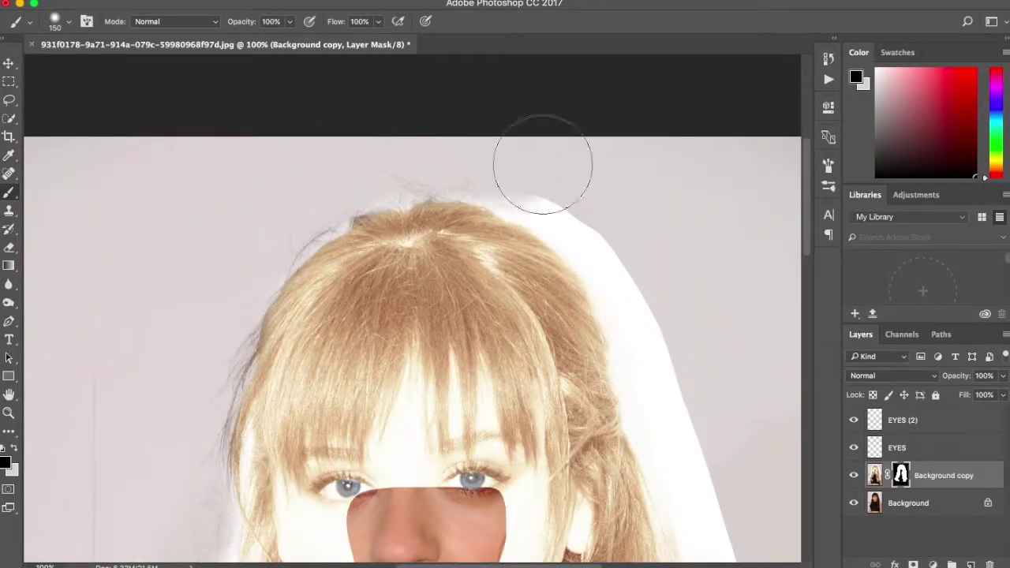
pyautogui.scroll(-5, 716, 225)
pyautogui.scroll(-3, 773, 292)
pyautogui.scroll(-1, 777, 282)
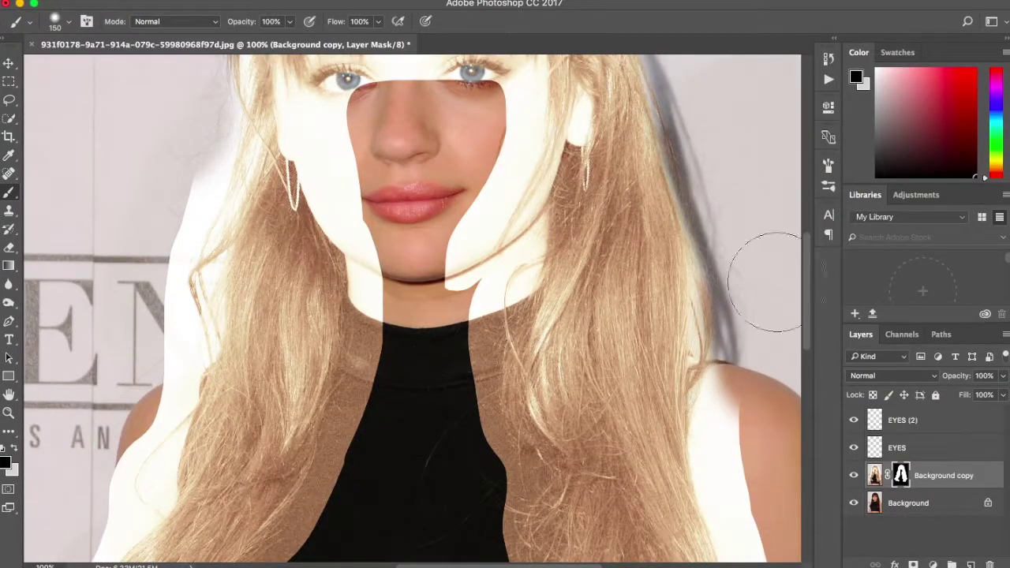
pyautogui.scroll(-5, 789, 300)
pyautogui.scroll(-3, 671, 411)
pyautogui.scroll(10, 710, 379)
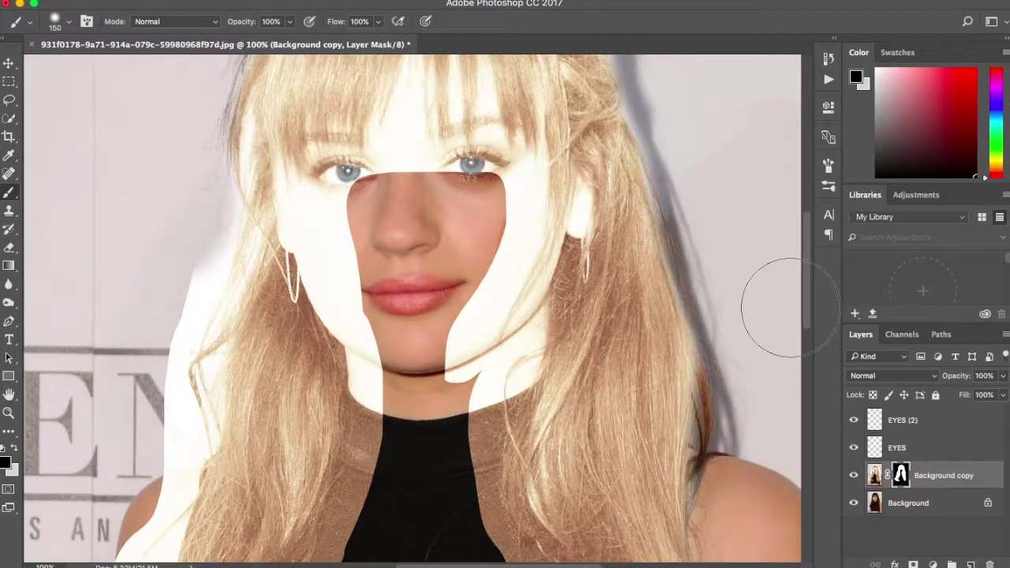
pyautogui.scroll(3, 789, 307)
pyautogui.moveTo(411, 260); pyautogui.dragTo(377, 426)
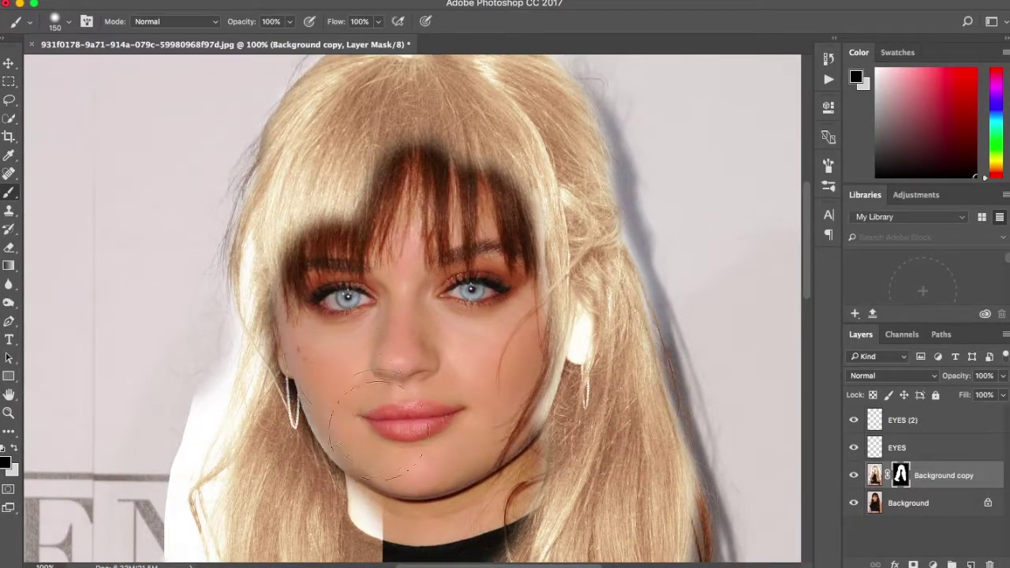
# - Mask out remaining blonde spill over the face and black top with a smaller brush
pyautogui.scroll(-4, 138, 481)
pyautogui.scroll(-3, 174, 529)
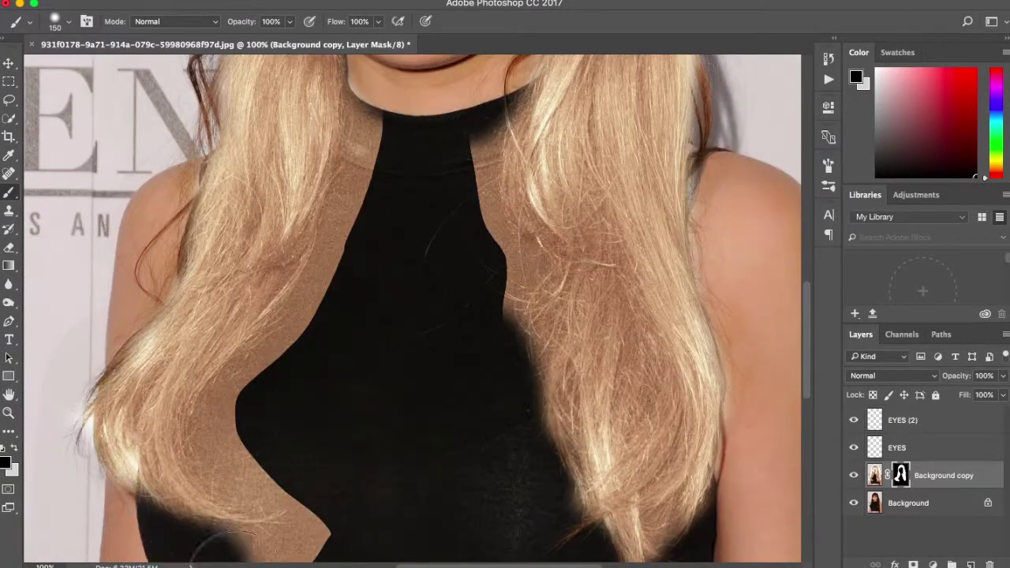
pyautogui.moveTo(193, 562); pyautogui.dragTo(411, 142)
pyautogui.scroll(-3, 410, 316)
pyautogui.scroll(3, 451, 289)
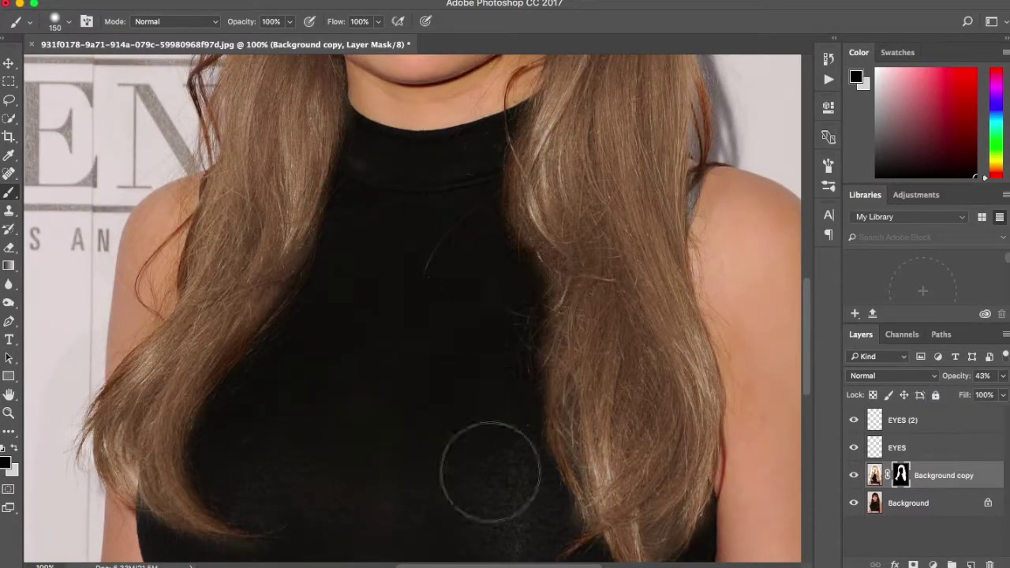
pyautogui.scroll(6, 750, 316)
pyautogui.press('[')
pyautogui.press('[')
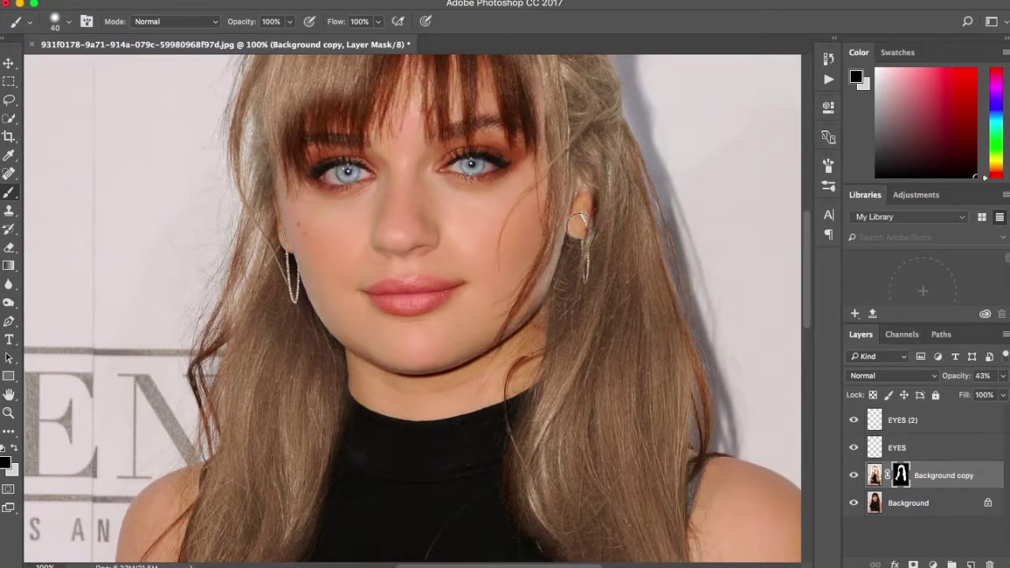
pyautogui.moveTo(1003, 376); pyautogui.dragTo(1009, 398)
pyautogui.scroll(1, 800, 248)
pyautogui.hotkey('ctrl', '-')
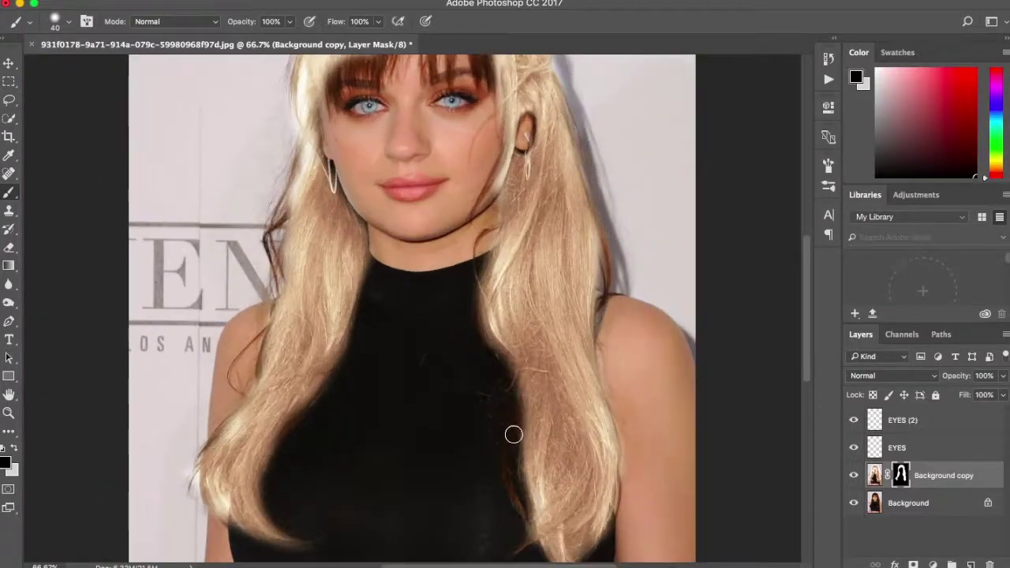
# - Restore the original dark hair along the outer edges and beside the right cheek
pyautogui.moveTo(182, 527)
pyautogui.mouseDown()
pyautogui.moveTo(268, 332)
pyautogui.moveTo(299, 87)
pyautogui.mouseUp()
pyautogui.scroll(4, 284, 236)
pyautogui.moveTo(273, 309); pyautogui.dragTo(581, 250)
pyautogui.moveTo(498, 265); pyautogui.dragTo(483, 370)
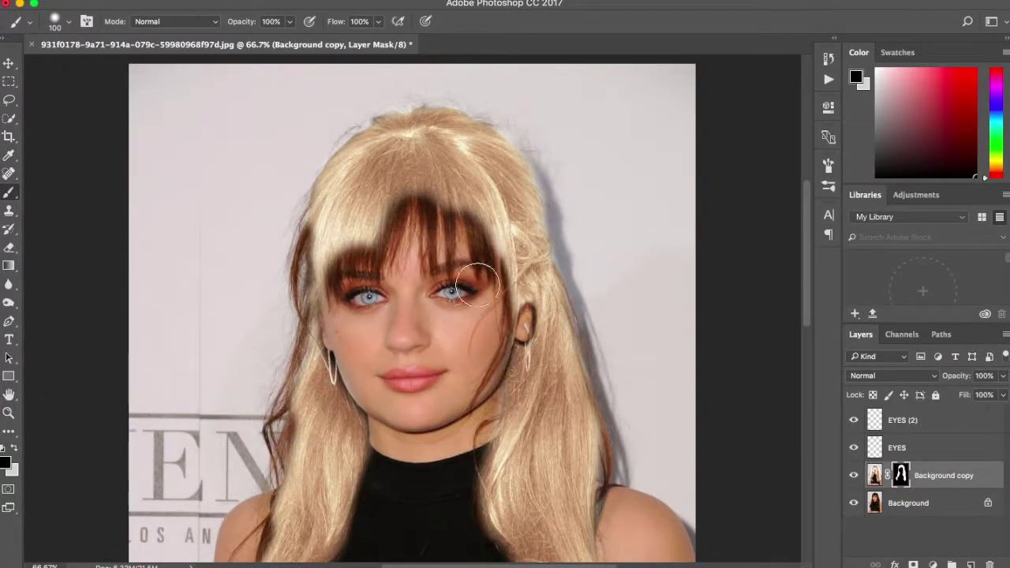
pyautogui.scroll(-5, 793, 355)
pyautogui.press(']')
pyautogui.press(']')
pyautogui.press(']')
pyautogui.press(']')
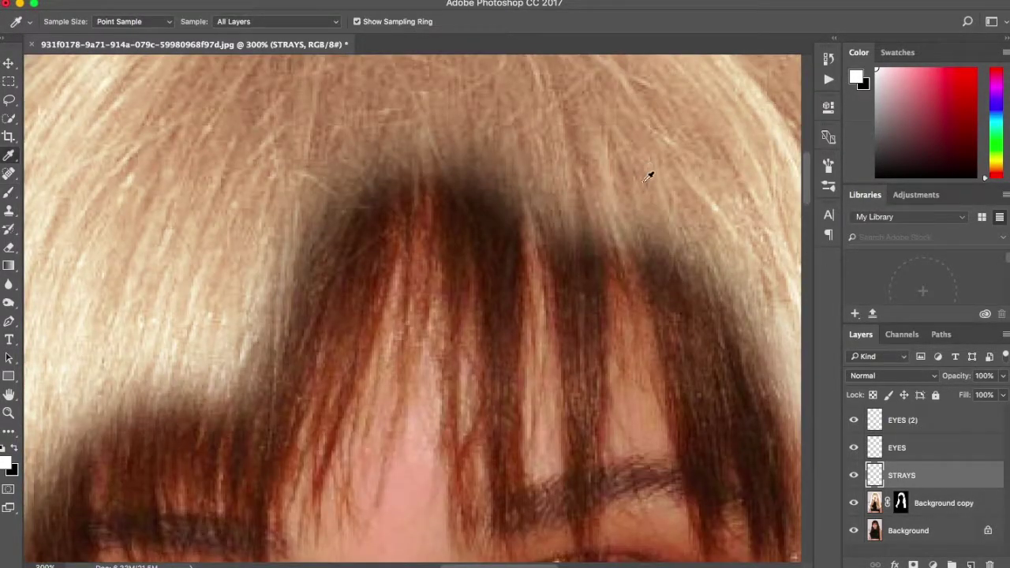
# - Sample a tan tone from the blonde hair and paint light strands over the right of the fringe
pyautogui.click(708, 207)
pyautogui.press('b')
pyautogui.moveTo(639, 225)
pyautogui.mouseDown()
pyautogui.moveTo(663, 348)
pyautogui.moveTo(694, 379)
pyautogui.mouseUp()
pyautogui.moveTo(655, 260); pyautogui.dragTo(687, 469)
pyautogui.moveTo(678, 339); pyautogui.dragTo(699, 481)
pyautogui.moveTo(682, 280); pyautogui.dragTo(710, 552)
pyautogui.moveTo(675, 245); pyautogui.dragTo(691, 339)
pyautogui.moveTo(544, 162); pyautogui.dragTo(571, 369)
pyautogui.moveTo(556, 190); pyautogui.dragTo(576, 434)
pyautogui.moveTo(525, 146); pyautogui.dragTo(560, 387)
pyautogui.moveTo(541, 217); pyautogui.dragTo(588, 371)
pyautogui.moveTo(576, 248); pyautogui.dragTo(591, 434)
pyautogui.moveTo(473, 87)
pyautogui.mouseDown()
pyautogui.moveTo(569, 268)
pyautogui.moveTo(517, 410)
pyautogui.mouseUp()
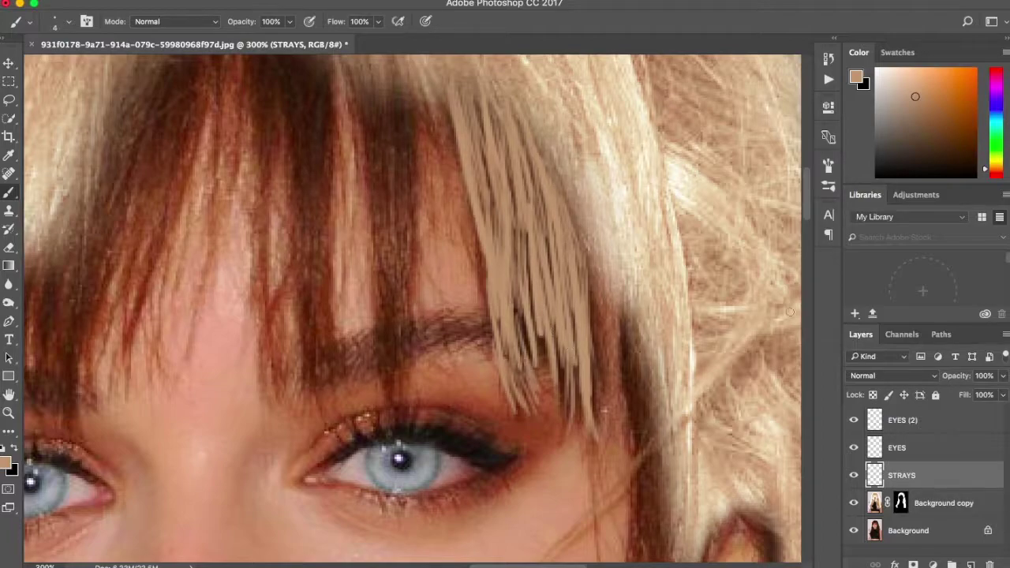
# - Paint long tan strands down the centre and left side of the dark fringe
pyautogui.scroll(5, 789, 312)
pyautogui.moveTo(377, 215); pyautogui.dragTo(404, 339)
pyautogui.moveTo(395, 219); pyautogui.dragTo(398, 466)
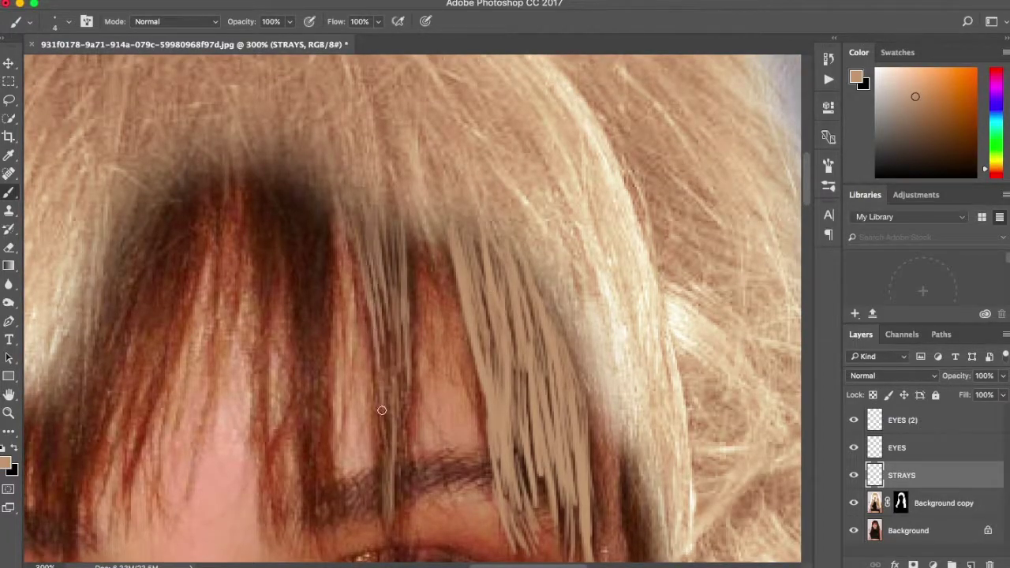
pyautogui.moveTo(377, 326); pyautogui.dragTo(395, 503)
pyautogui.moveTo(405, 341); pyautogui.dragTo(423, 425)
pyautogui.moveTo(426, 229); pyautogui.dragTo(407, 395)
pyautogui.moveTo(395, 426); pyautogui.dragTo(386, 525)
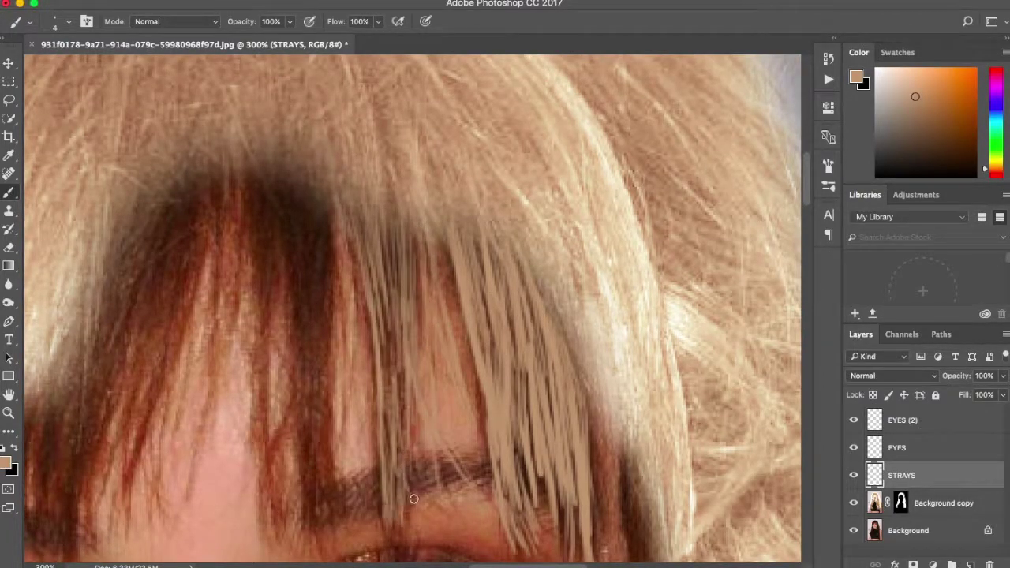
pyautogui.moveTo(388, 206); pyautogui.dragTo(403, 505)
pyautogui.moveTo(260, 182); pyautogui.dragTo(252, 501)
pyautogui.moveTo(312, 260); pyautogui.dragTo(268, 524)
pyautogui.moveTo(304, 533); pyautogui.dragTo(329, 308)
pyautogui.moveTo(316, 189)
pyautogui.mouseDown()
pyautogui.moveTo(304, 449)
pyautogui.moveTo(319, 489)
pyautogui.moveTo(335, 497)
pyautogui.mouseUp()
pyautogui.moveTo(312, 292)
pyautogui.mouseDown()
pyautogui.moveTo(302, 185)
pyautogui.moveTo(327, 442)
pyautogui.mouseUp()
pyautogui.moveTo(308, 363); pyautogui.dragTo(284, 511)
pyautogui.moveTo(264, 174); pyautogui.dragTo(259, 418)
pyautogui.moveTo(268, 528); pyautogui.dragTo(273, 200)
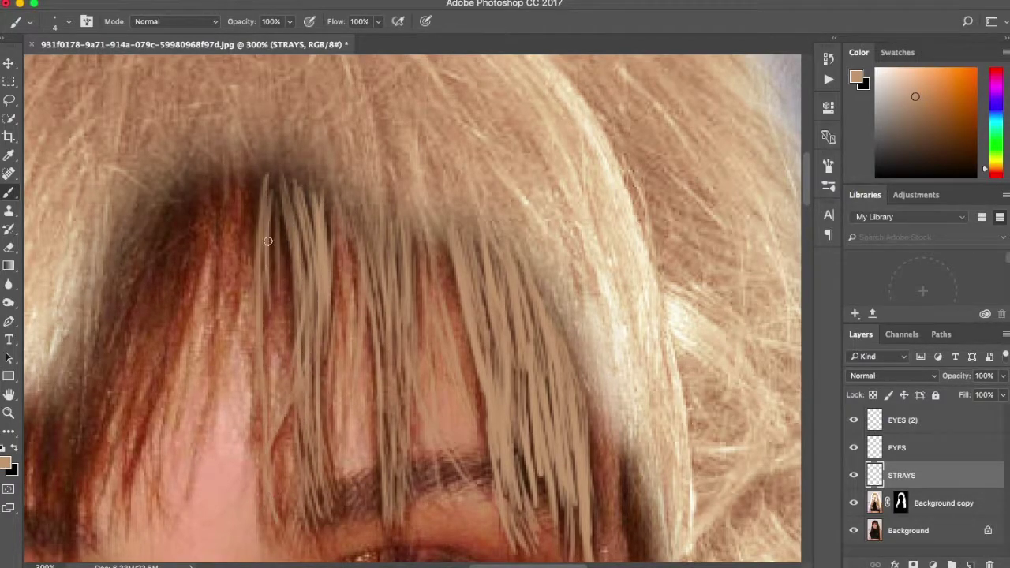
pyautogui.moveTo(268, 396); pyautogui.dragTo(272, 315)
pyautogui.moveTo(330, 179); pyautogui.dragTo(338, 268)
pyautogui.moveTo(331, 351); pyautogui.dragTo(306, 511)
pyautogui.moveTo(207, 221); pyautogui.dragTo(166, 418)
pyautogui.moveTo(197, 229); pyautogui.dragTo(130, 478)
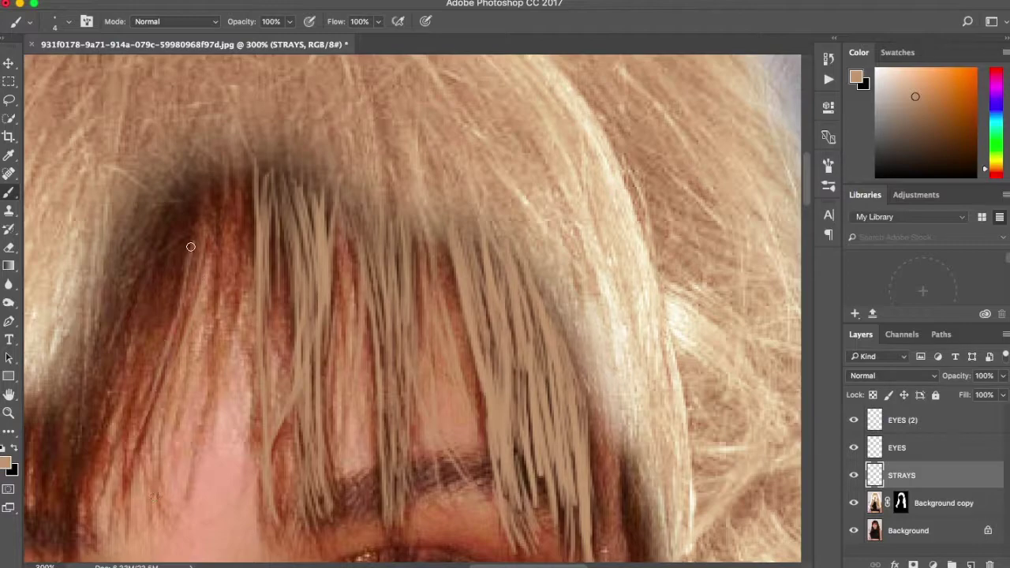
pyautogui.moveTo(233, 179)
pyautogui.mouseDown()
pyautogui.moveTo(184, 418)
pyautogui.moveTo(190, 355)
pyautogui.mouseUp()
pyautogui.moveTo(251, 236); pyautogui.dragTo(228, 339)
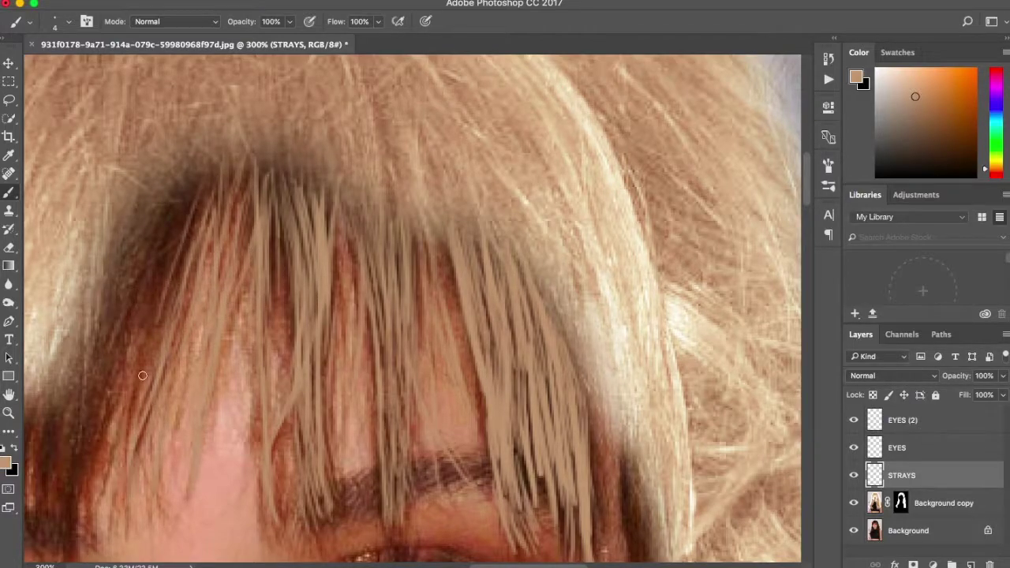
pyautogui.moveTo(197, 181); pyautogui.dragTo(126, 465)
# - Brush more light strands across the whole fringe, sweeping up from the lower left
pyautogui.hscroll(-5, 787, 298)
pyautogui.scroll(-3, 786, 298)
pyautogui.moveTo(394, 296); pyautogui.dragTo(388, 434)
pyautogui.moveTo(364, 304); pyautogui.dragTo(354, 432)
pyautogui.moveTo(331, 300); pyautogui.dragTo(315, 440)
pyautogui.moveTo(294, 312); pyautogui.dragTo(280, 438)
pyautogui.moveTo(262, 353); pyautogui.dragTo(250, 414)
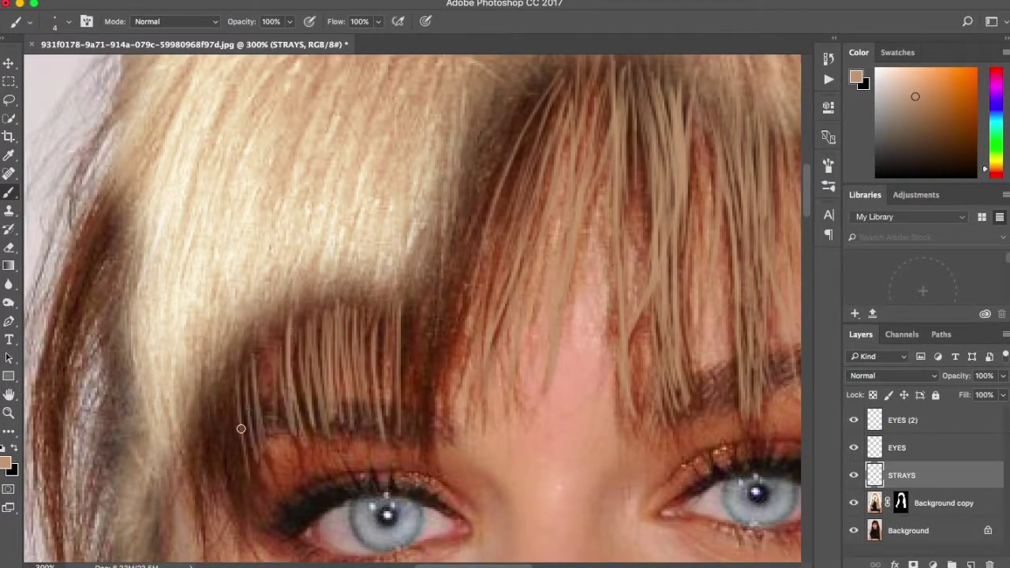
pyautogui.moveTo(260, 359); pyautogui.dragTo(213, 513)
pyautogui.moveTo(331, 300); pyautogui.dragTo(284, 426)
pyautogui.moveTo(394, 291); pyautogui.dragTo(371, 434)
pyautogui.moveTo(505, 157); pyautogui.dragTo(418, 438)
pyautogui.moveTo(565, 67)
pyautogui.mouseDown()
pyautogui.moveTo(434, 402)
pyautogui.moveTo(481, 347)
pyautogui.mouseUp()
pyautogui.moveTo(237, 359); pyautogui.dragTo(225, 513)
pyautogui.moveTo(277, 312); pyautogui.dragTo(243, 469)
pyautogui.moveTo(359, 280); pyautogui.dragTo(338, 404)
pyautogui.moveTo(438, 274); pyautogui.dragTo(422, 415)
pyautogui.moveTo(640, 87); pyautogui.dragTo(627, 253)
pyautogui.moveTo(757, 173); pyautogui.dragTo(719, 394)
pyautogui.scroll(3, 782, 200)
pyautogui.moveTo(519, 184); pyautogui.dragTo(461, 304)
pyautogui.moveTo(611, 130); pyautogui.dragTo(597, 237)
# - Sample a lighter beige and cover the left fringe with strands running toward the eye
pyautogui.click(897, 79)
pyautogui.scroll(-4, 808, 188)
pyautogui.moveTo(344, 245)
pyautogui.mouseDown()
pyautogui.moveTo(316, 410)
pyautogui.moveTo(360, 387)
pyautogui.mouseUp()
pyautogui.moveTo(422, 213); pyautogui.dragTo(391, 399)
pyautogui.moveTo(319, 265); pyautogui.dragTo(291, 387)
pyautogui.moveTo(312, 244); pyautogui.dragTo(254, 406)
pyautogui.moveTo(264, 288); pyautogui.dragTo(197, 536)
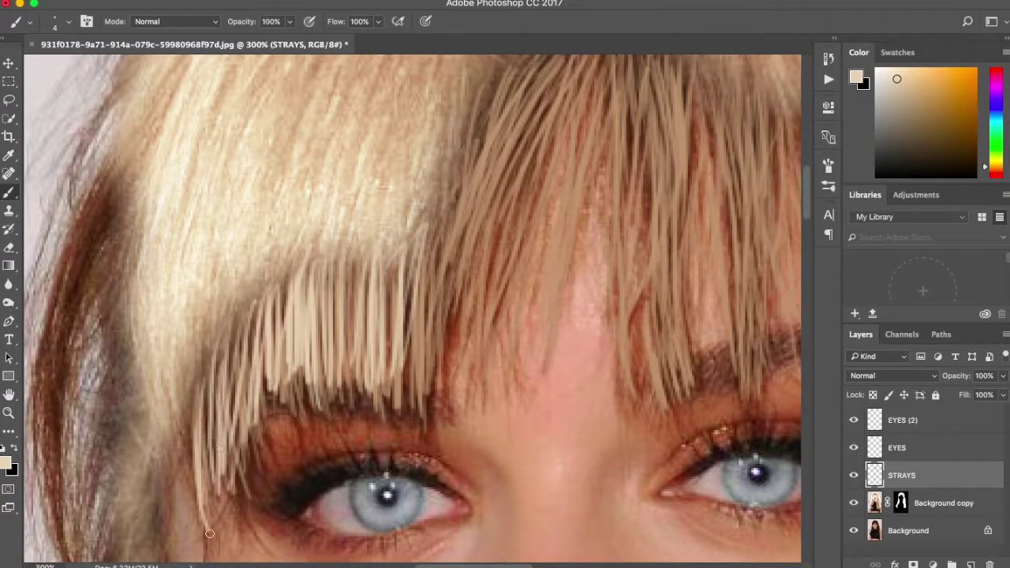
pyautogui.moveTo(272, 375); pyautogui.dragTo(213, 544)
pyautogui.moveTo(419, 316); pyautogui.dragTo(371, 454)
pyautogui.moveTo(414, 221); pyautogui.dragTo(403, 442)
pyautogui.moveTo(237, 284); pyautogui.dragTo(206, 454)
pyautogui.moveTo(264, 257); pyautogui.dragTo(240, 391)
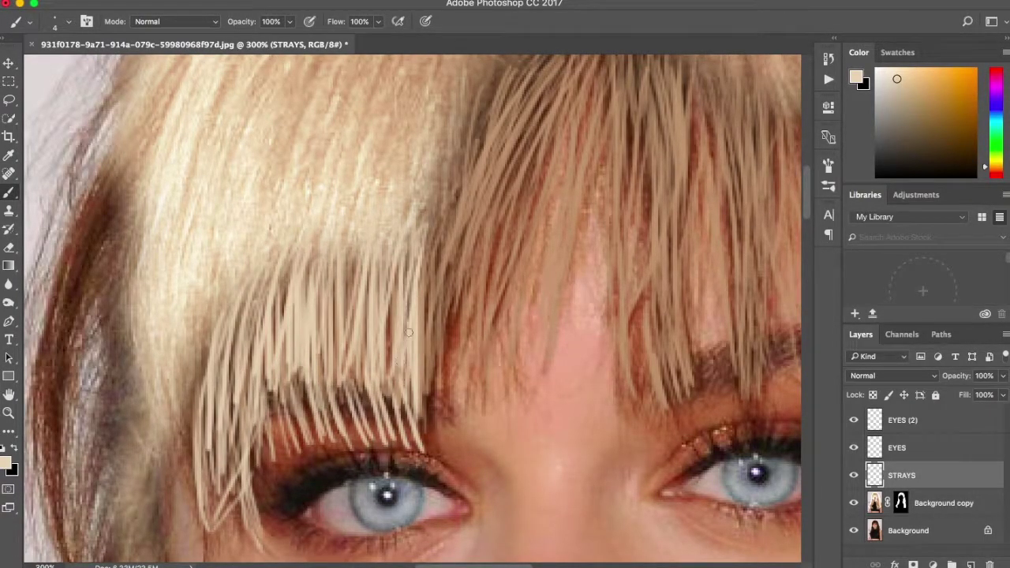
pyautogui.moveTo(359, 260); pyautogui.dragTo(347, 414)
pyautogui.moveTo(284, 272); pyautogui.dragTo(272, 363)
pyautogui.moveTo(207, 312); pyautogui.dragTo(220, 552)
pyautogui.moveTo(260, 272); pyautogui.dragTo(241, 383)
pyautogui.moveTo(398, 233); pyautogui.dragTo(386, 344)
pyautogui.moveTo(339, 268); pyautogui.dragTo(324, 438)
pyautogui.moveTo(369, 257); pyautogui.dragTo(357, 436)
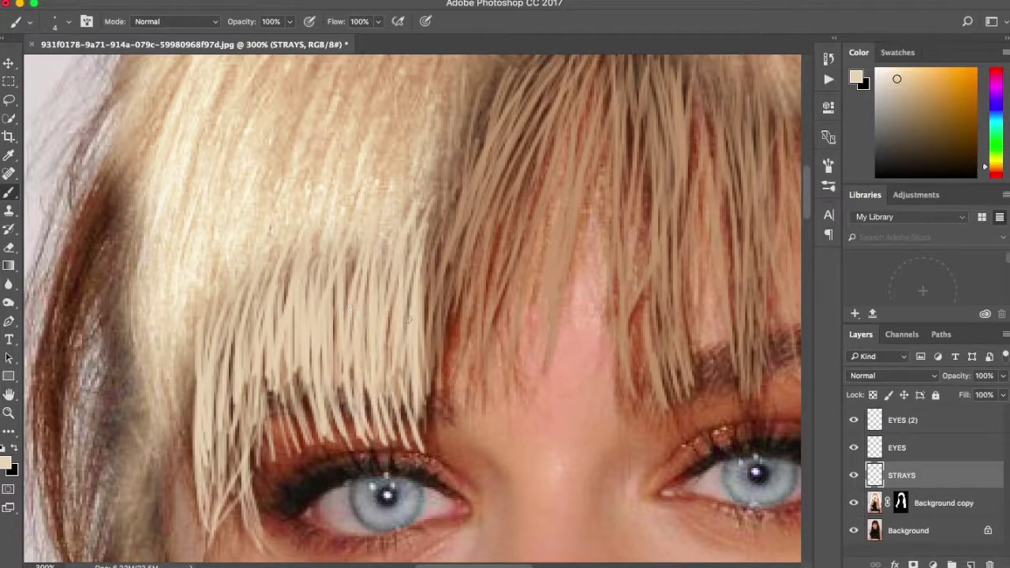
pyautogui.moveTo(418, 253); pyautogui.dragTo(404, 450)
pyautogui.moveTo(247, 361); pyautogui.dragTo(241, 445)
pyautogui.moveTo(234, 379); pyautogui.dragTo(224, 481)
pyautogui.moveTo(338, 292); pyautogui.dragTo(333, 366)
# - Check the overall fringe, then fill the centre with more light strands
pyautogui.scroll(-1, 282, 240)
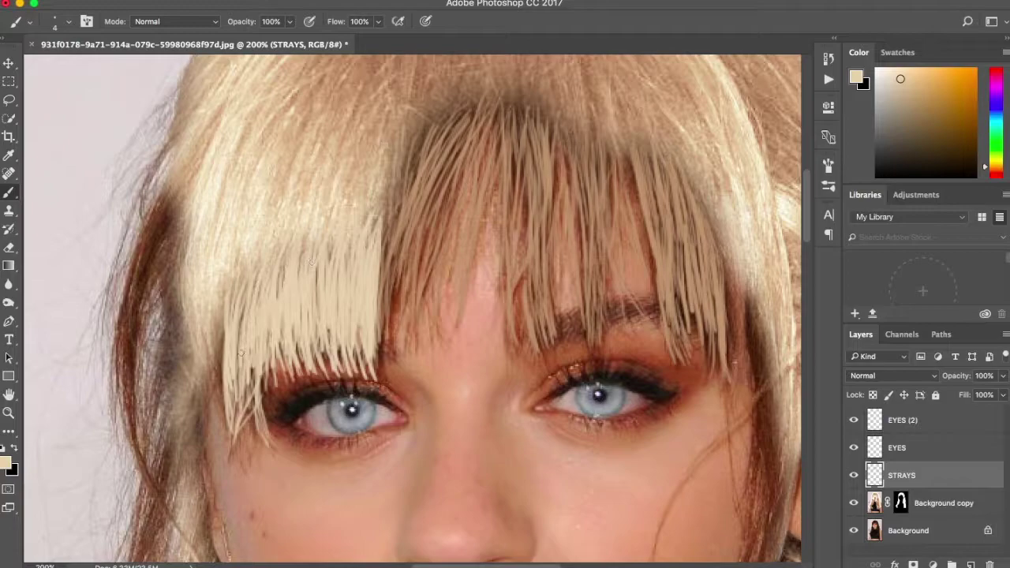
pyautogui.scroll(2, 269, 353)
pyautogui.moveTo(461, 198); pyautogui.dragTo(399, 403)
pyautogui.moveTo(481, 167); pyautogui.dragTo(458, 379)
pyautogui.moveTo(462, 201); pyautogui.dragTo(426, 415)
pyautogui.moveTo(525, 185); pyautogui.dragTo(513, 303)
pyautogui.moveTo(549, 213); pyautogui.dragTo(505, 410)
pyautogui.scroll(-3, 540, 268)
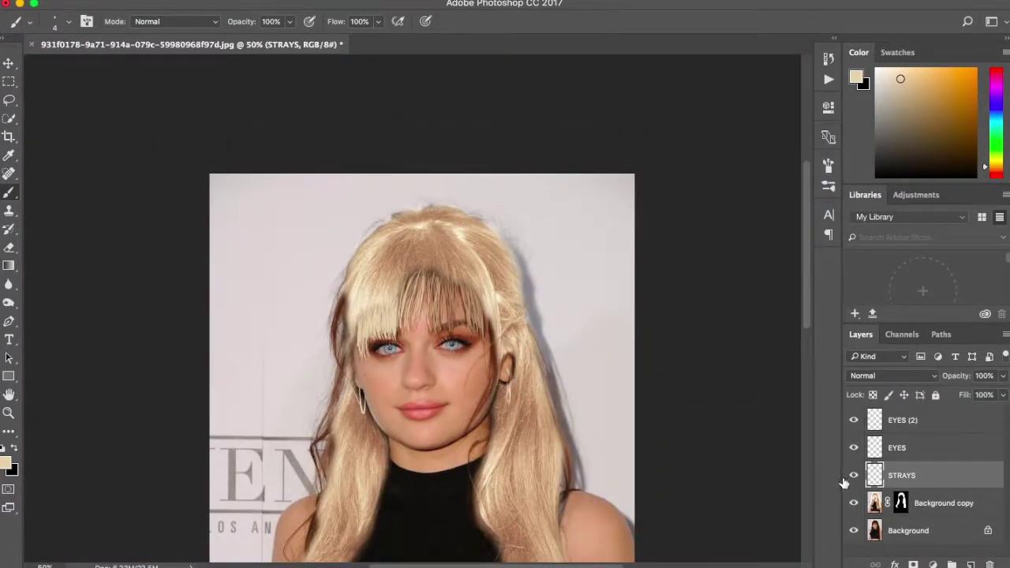
# - Sample a darker fringe colour and paint strands across the fringe on STRAYS
pyautogui.scroll(4, 412, 294)
pyautogui.keyDown('alt'); pyautogui.click(613, 169); pyautogui.keyUp('alt')
pyautogui.moveTo(359, 197); pyautogui.dragTo(335, 379)
pyautogui.moveTo(513, 162); pyautogui.dragTo(528, 288)
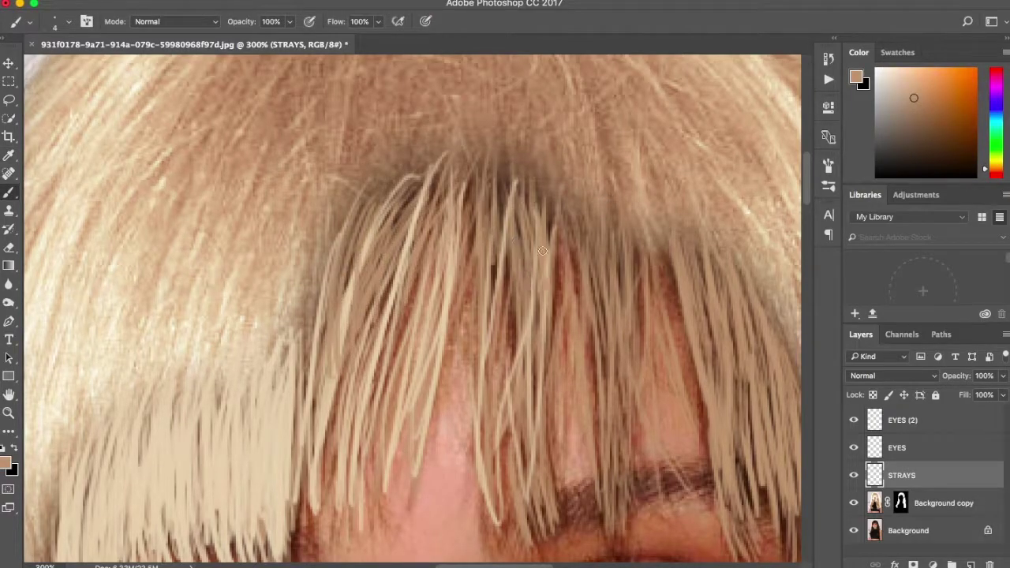
pyautogui.moveTo(641, 242); pyautogui.dragTo(617, 522)
pyautogui.moveTo(573, 201); pyautogui.dragTo(603, 478)
pyautogui.moveTo(512, 162); pyautogui.dragTo(505, 398)
pyautogui.moveTo(418, 193); pyautogui.dragTo(382, 361)
pyautogui.moveTo(647, 249); pyautogui.dragTo(617, 438)
pyautogui.moveTo(683, 223); pyautogui.dragTo(733, 351)
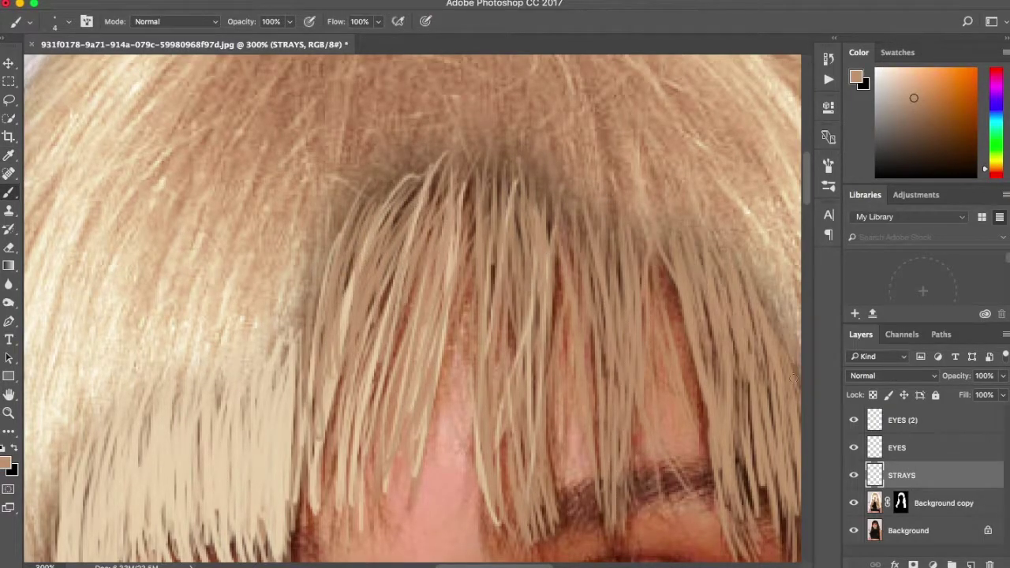
# - Resample a hair colour and add strands over the right and centre of the fringe
pyautogui.keyDown('alt'); pyautogui.click(700, 214); pyautogui.keyUp('alt')
pyautogui.moveTo(662, 218); pyautogui.dragTo(700, 317)
pyautogui.moveTo(730, 240); pyautogui.dragTo(769, 363)
pyautogui.moveTo(765, 276); pyautogui.dragTo(789, 391)
pyautogui.moveTo(650, 217); pyautogui.dragTo(686, 298)
pyautogui.moveTo(588, 200); pyautogui.dragTo(616, 324)
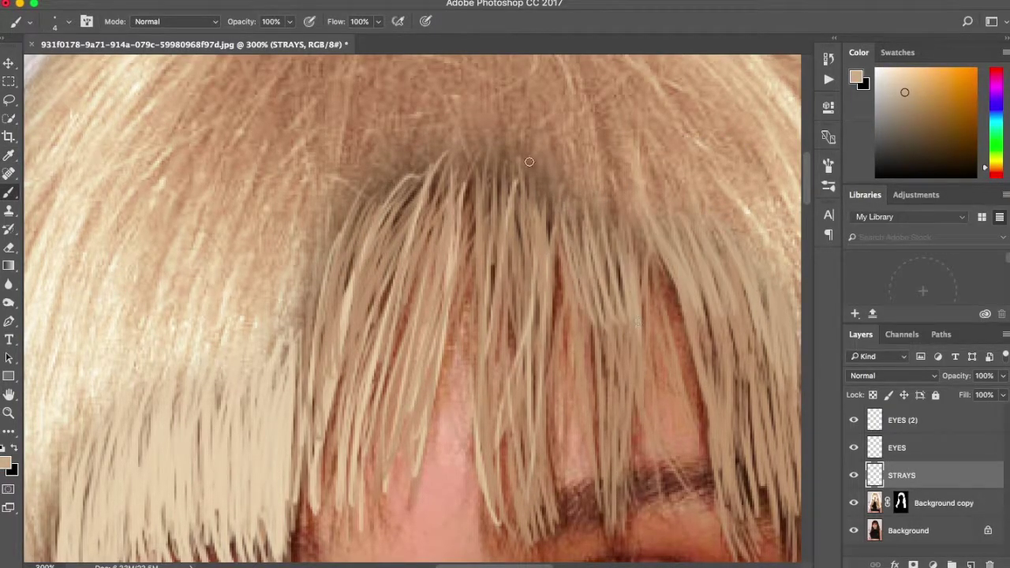
pyautogui.moveTo(529, 161); pyautogui.dragTo(556, 278)
pyautogui.moveTo(497, 163); pyautogui.dragTo(483, 270)
pyautogui.moveTo(415, 154); pyautogui.dragTo(353, 257)
pyautogui.moveTo(371, 180); pyautogui.dragTo(319, 311)
pyautogui.moveTo(565, 203); pyautogui.dragTo(584, 276)
pyautogui.moveTo(635, 221); pyautogui.dragTo(646, 299)
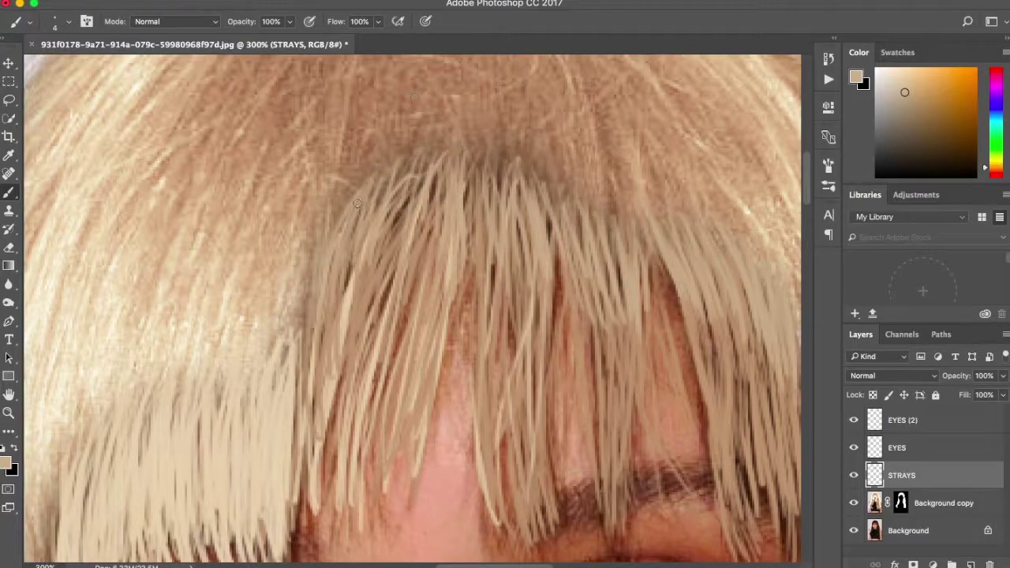
# - Paint light strands on the left fringe, then resample and stroke the right fringe
pyautogui.moveTo(404, 169); pyautogui.dragTo(378, 372)
pyautogui.moveTo(368, 295); pyautogui.dragTo(341, 423)
pyautogui.keyDown('alt'); pyautogui.click(368, 147); pyautogui.keyUp('alt')
pyautogui.moveTo(347, 213); pyautogui.dragTo(317, 351)
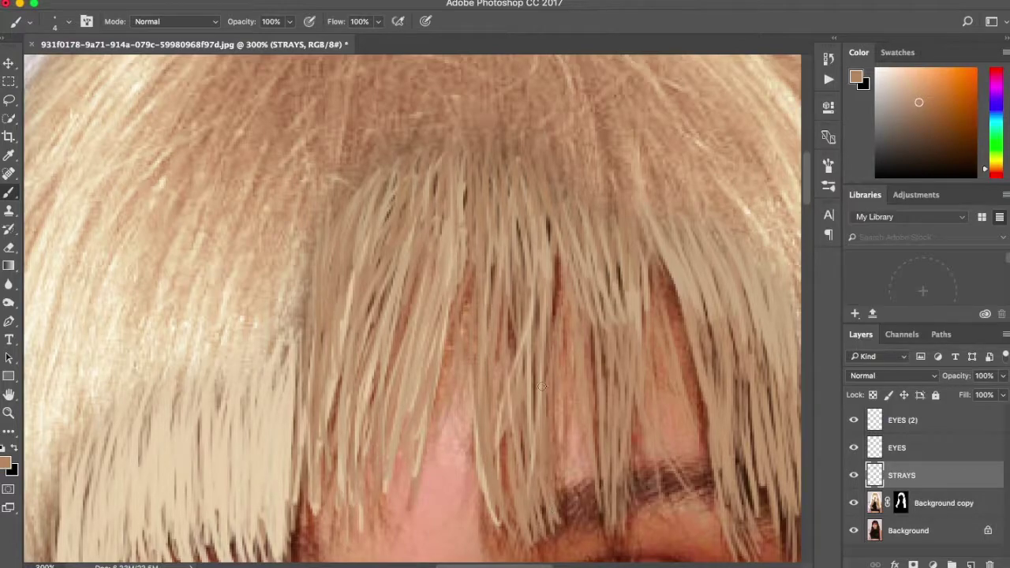
pyautogui.moveTo(661, 271); pyautogui.dragTo(695, 473)
pyautogui.moveTo(756, 212); pyautogui.dragTo(786, 325)
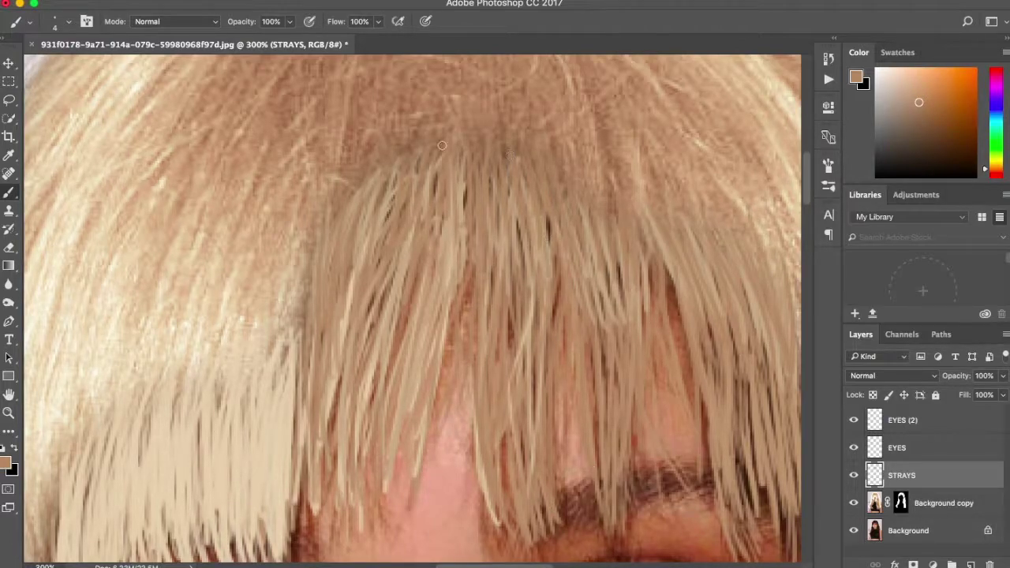
# - Sample a lighter beige and paint light strands over the fringe above the eye
pyautogui.hscroll(5, 535, 249)
pyautogui.scroll(-3, 616, 270)
pyautogui.keyDown('alt'); pyautogui.click(597, 296); pyautogui.keyUp('alt')
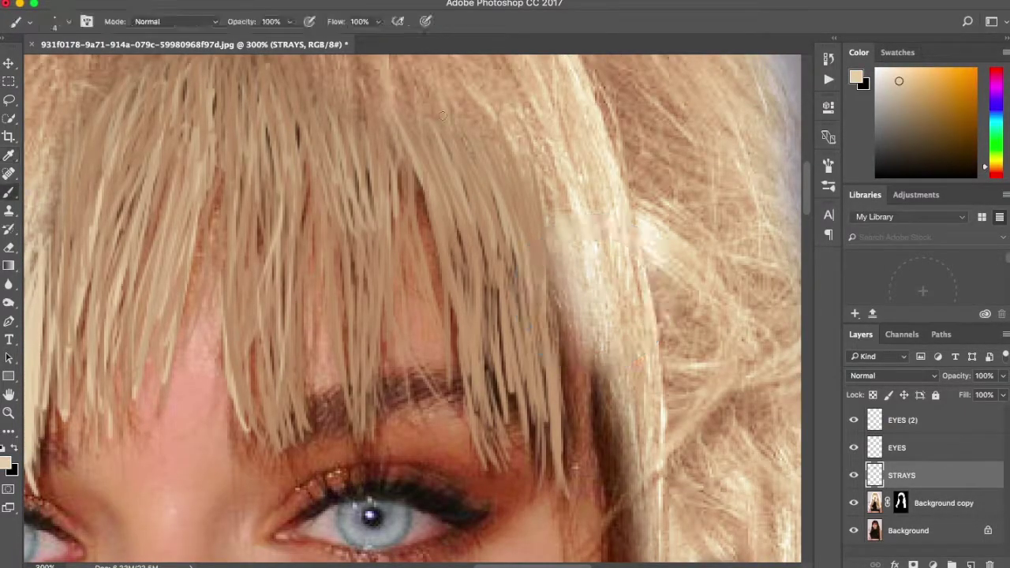
pyautogui.moveTo(457, 254); pyautogui.dragTo(450, 439)
pyautogui.moveTo(488, 355); pyautogui.dragTo(572, 477)
pyautogui.moveTo(392, 339); pyautogui.dragTo(369, 443)
pyautogui.moveTo(444, 213); pyautogui.dragTo(417, 397)
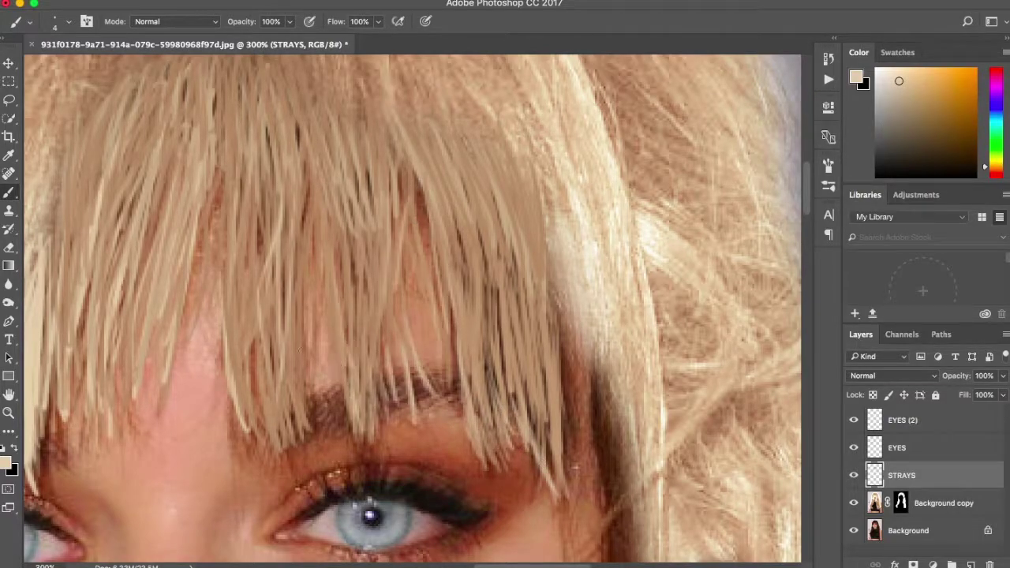
# - Fill the left, middle and right of the fringe with more light strands
pyautogui.moveTo(118, 368); pyautogui.dragTo(100, 442)
pyautogui.moveTo(87, 147); pyautogui.dragTo(72, 238)
pyautogui.moveTo(168, 297); pyautogui.dragTo(156, 369)
pyautogui.moveTo(233, 180); pyautogui.dragTo(221, 377)
pyautogui.moveTo(246, 118); pyautogui.dragTo(237, 283)
pyautogui.moveTo(270, 179); pyautogui.dragTo(260, 404)
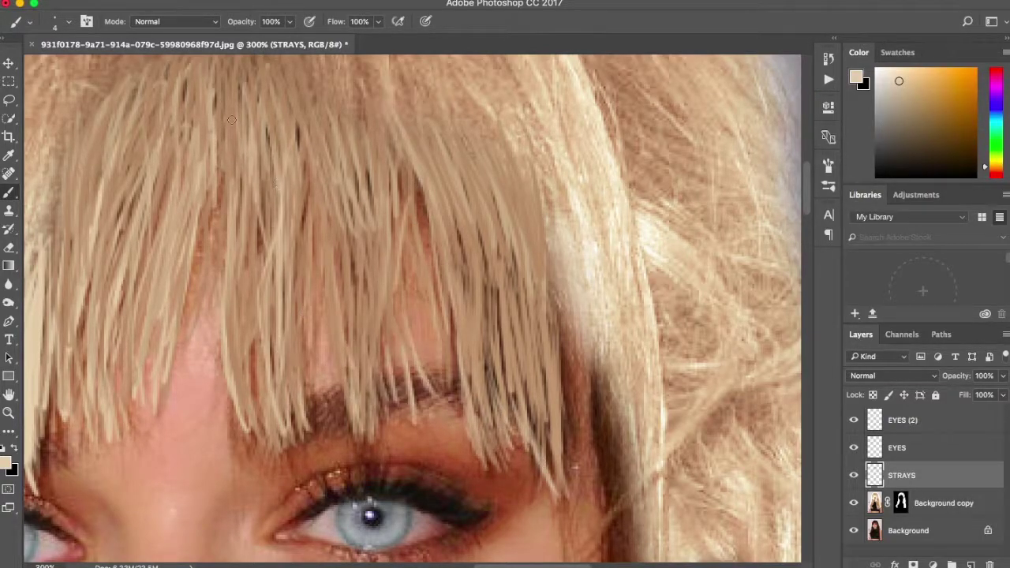
pyautogui.moveTo(332, 145); pyautogui.dragTo(319, 408)
pyautogui.moveTo(426, 126); pyautogui.dragTo(402, 379)
pyautogui.moveTo(474, 180); pyautogui.dragTo(442, 442)
pyautogui.moveTo(513, 153)
pyautogui.mouseDown()
pyautogui.moveTo(481, 410)
pyautogui.moveTo(505, 311)
pyautogui.mouseUp()
pyautogui.moveTo(552, 391); pyautogui.dragTo(536, 500)
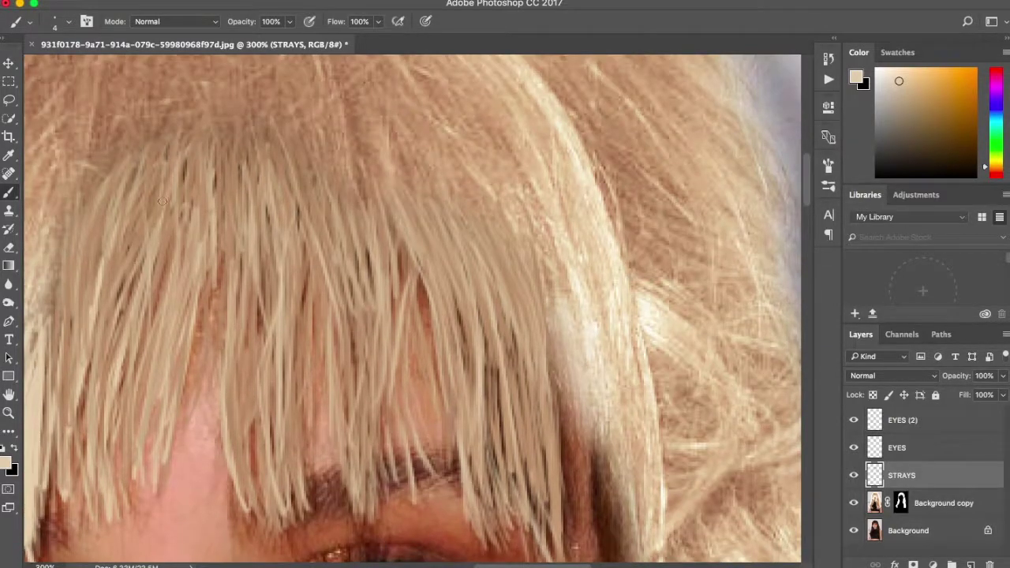
# - Resample tan and light tones from the upper hair and paint tan strands over the bangs
pyautogui.moveTo(359, 366); pyautogui.dragTo(290, 311)
pyautogui.press('i')
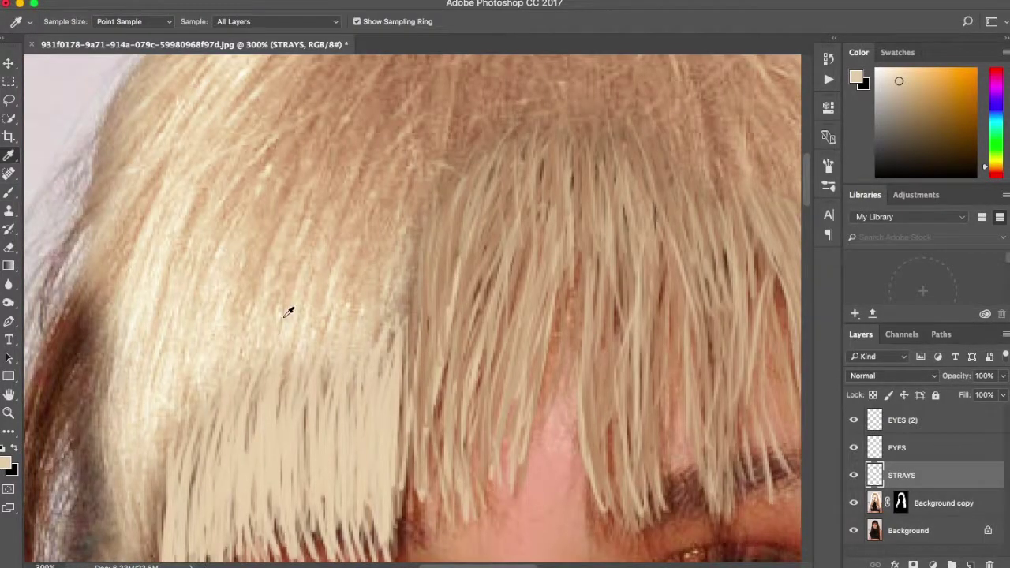
pyautogui.press('b')
pyautogui.scroll(-5, 209, 234)
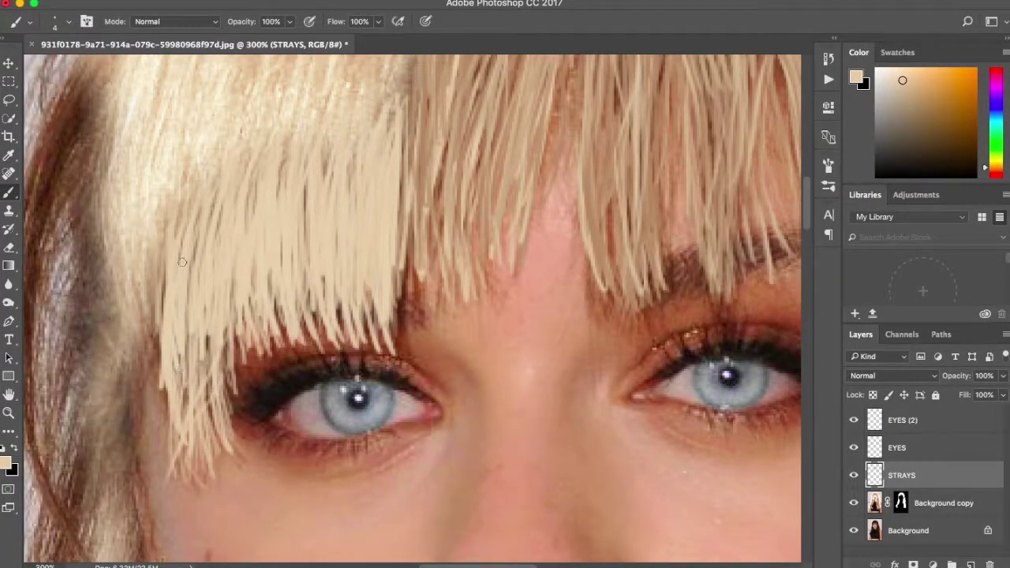
pyautogui.scroll(4, 407, 236)
pyautogui.keyDown('alt'); pyautogui.click(368, 158); pyautogui.keyUp('alt')
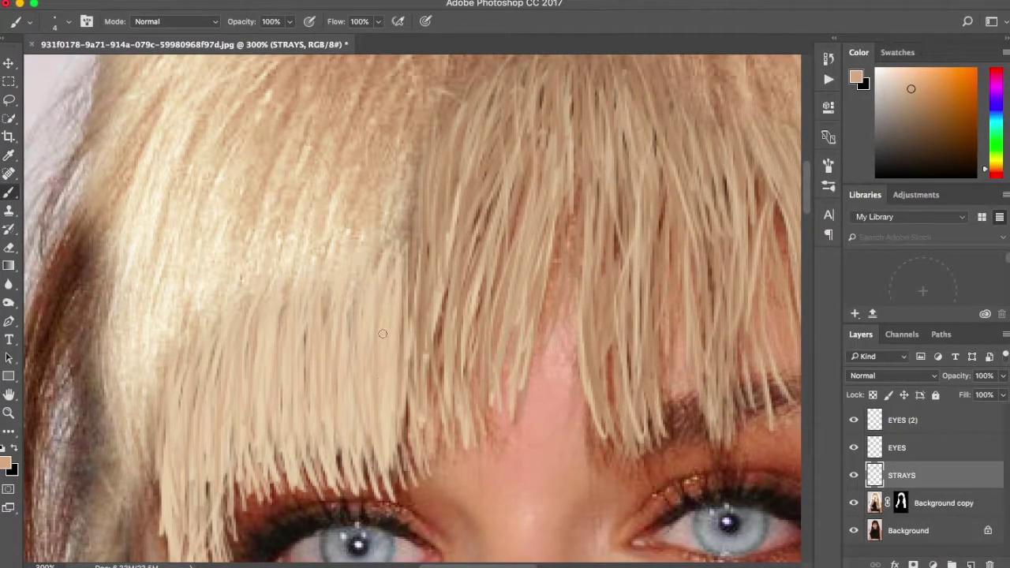
pyautogui.moveTo(382, 312); pyautogui.dragTo(390, 446)
pyautogui.scroll(-3, 379, 382)
pyautogui.keyDown('alt'); pyautogui.click(175, 209); pyautogui.keyUp('alt')
pyautogui.moveTo(223, 234)
pyautogui.mouseDown()
pyautogui.moveTo(197, 415)
pyautogui.moveTo(201, 517)
pyautogui.mouseUp()
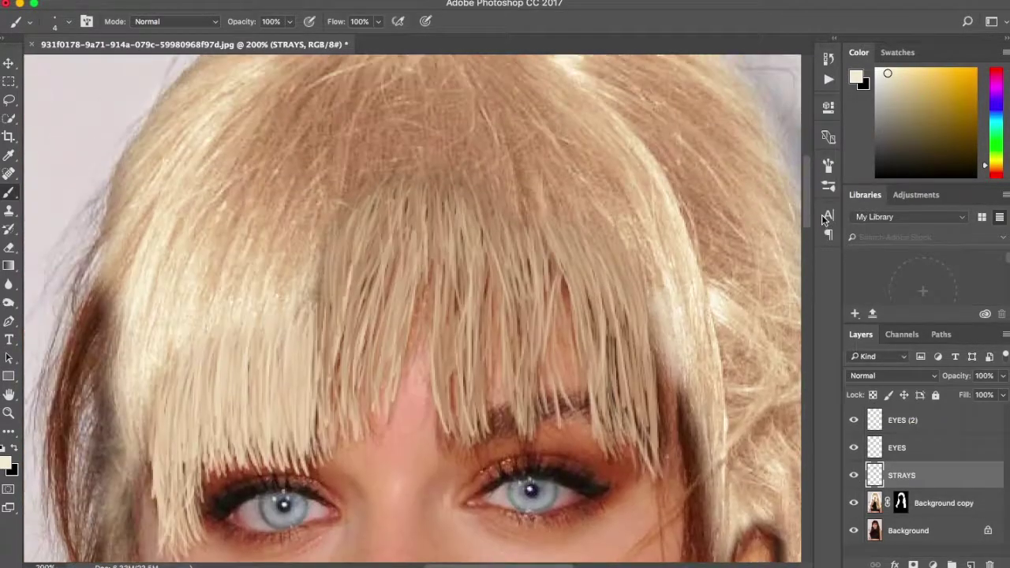
pyautogui.keyDown('alt'); pyautogui.click(449, 142); pyautogui.keyUp('alt')
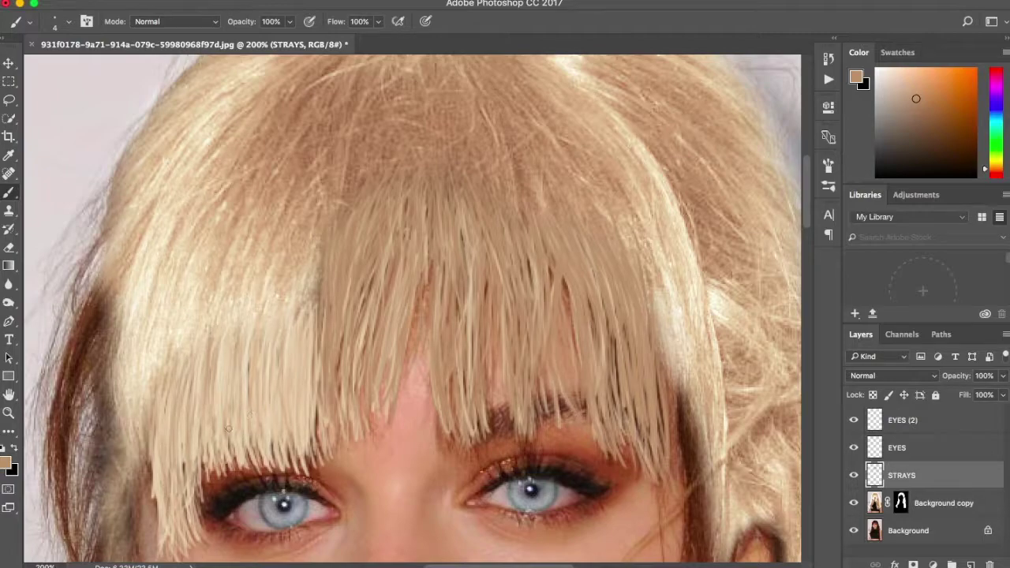
pyautogui.moveTo(230, 407); pyautogui.dragTo(282, 320)
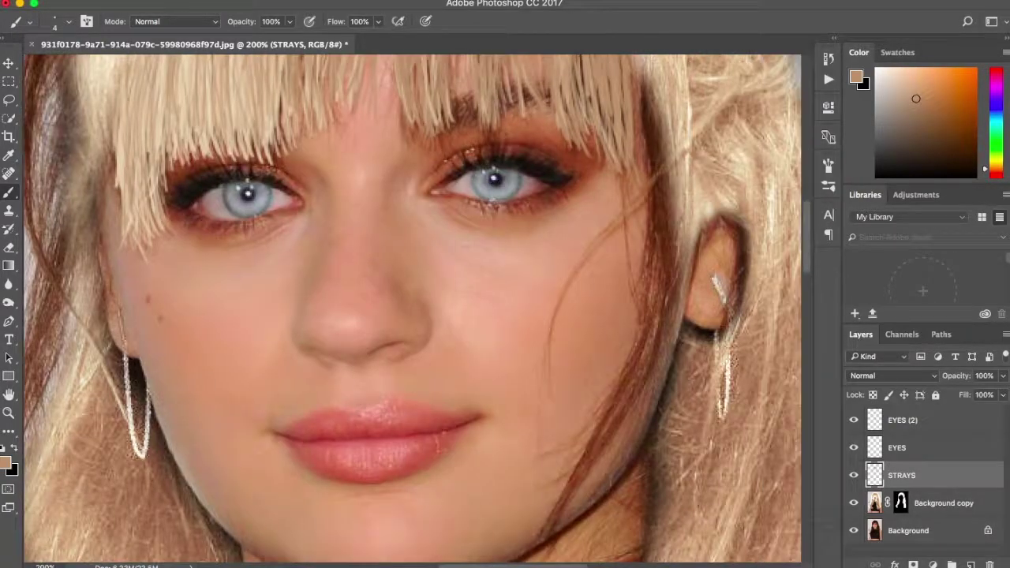
pyautogui.moveTo(453, 300); pyautogui.dragTo(453, 378)
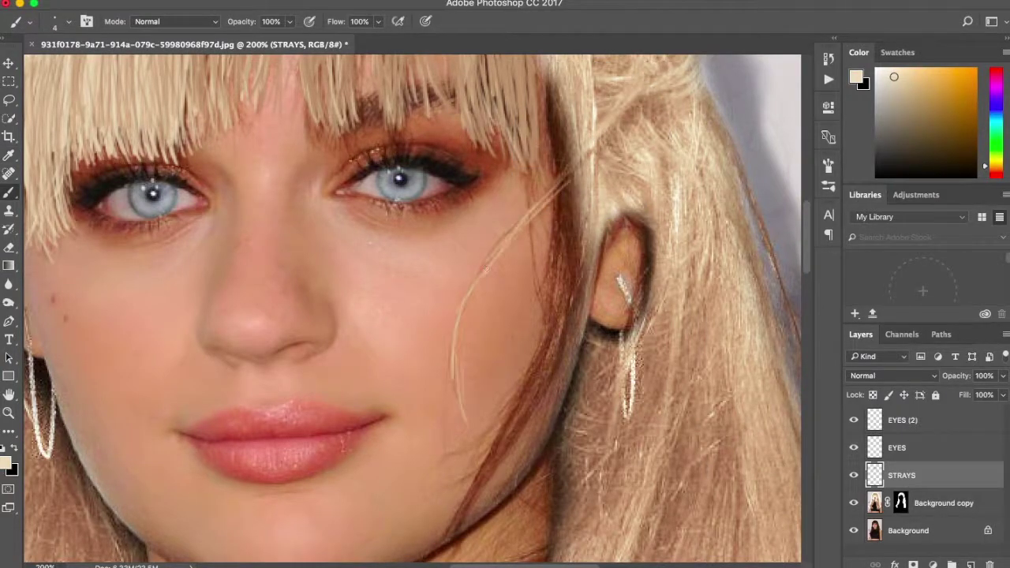
# - Make the brush finer and paint fine light strands along the hair edge and ear
pyautogui.scroll(2, 408, 99)
pyautogui.press('[')
pyautogui.press('[')
pyautogui.moveTo(615, 360); pyautogui.dragTo(638, 246)
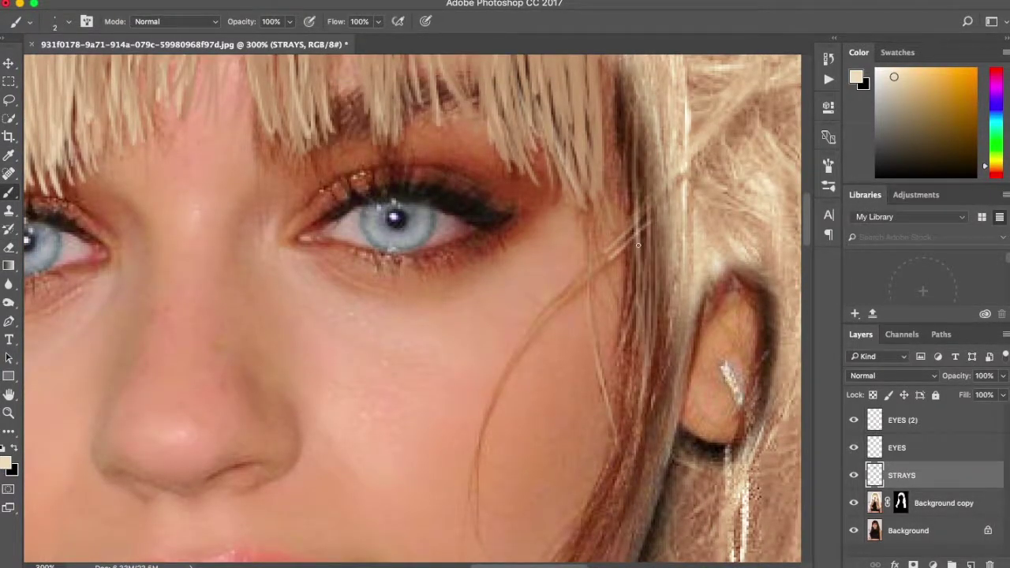
pyautogui.moveTo(619, 84); pyautogui.dragTo(592, 537)
pyautogui.moveTo(631, 115); pyautogui.dragTo(576, 553)
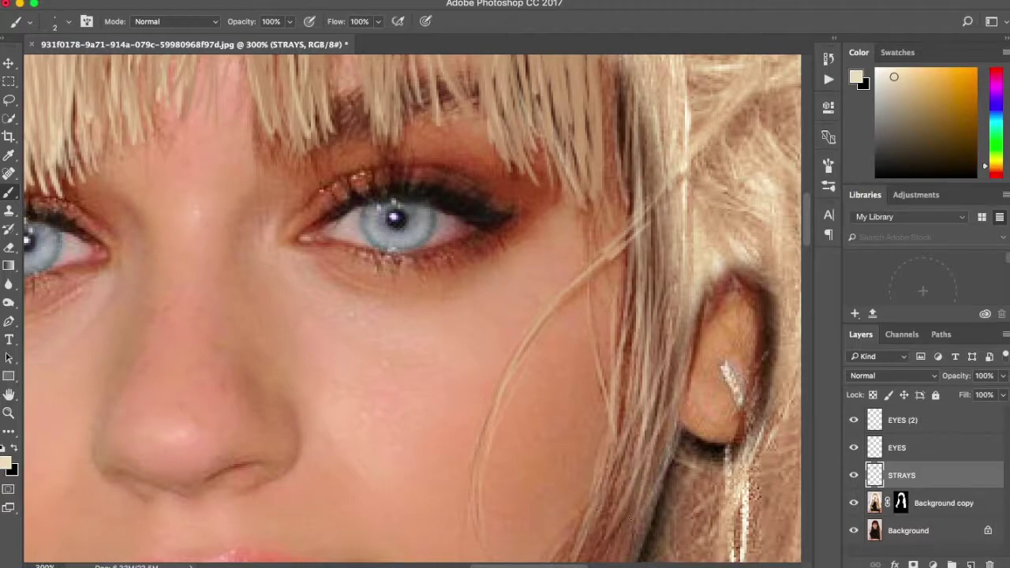
pyautogui.moveTo(758, 351)
pyautogui.mouseDown()
pyautogui.moveTo(734, 268)
pyautogui.moveTo(758, 473)
pyautogui.mouseUp()
pyautogui.moveTo(734, 272); pyautogui.dragTo(765, 442)
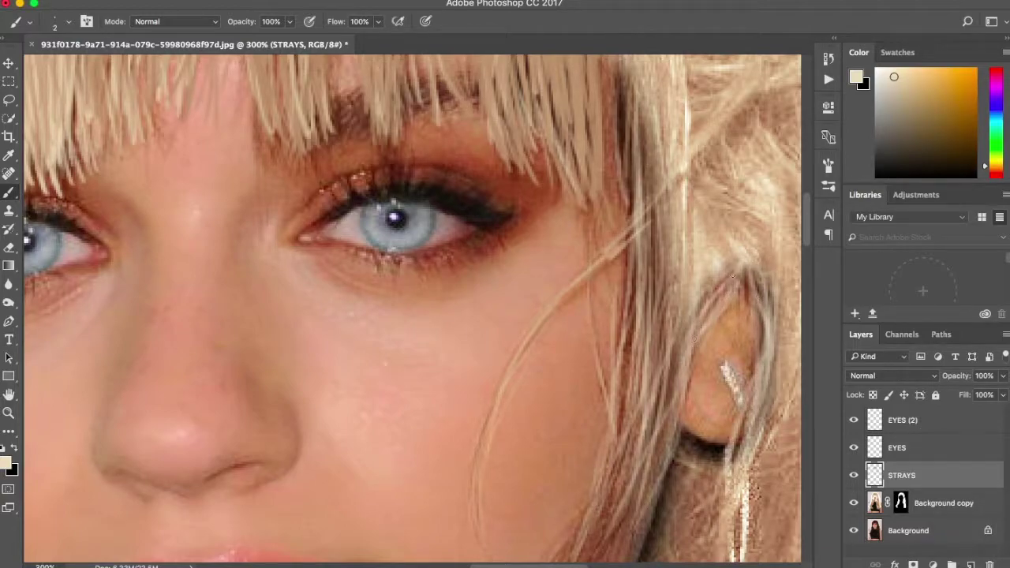
pyautogui.moveTo(631, 545); pyautogui.dragTo(690, 247)
# - Add more fine strands trailing down the hair edge beside the cheek
pyautogui.moveTo(659, 79); pyautogui.dragTo(604, 485)
pyautogui.moveTo(679, 254); pyautogui.dragTo(647, 483)
pyautogui.moveTo(623, 320); pyautogui.dragTo(586, 561)
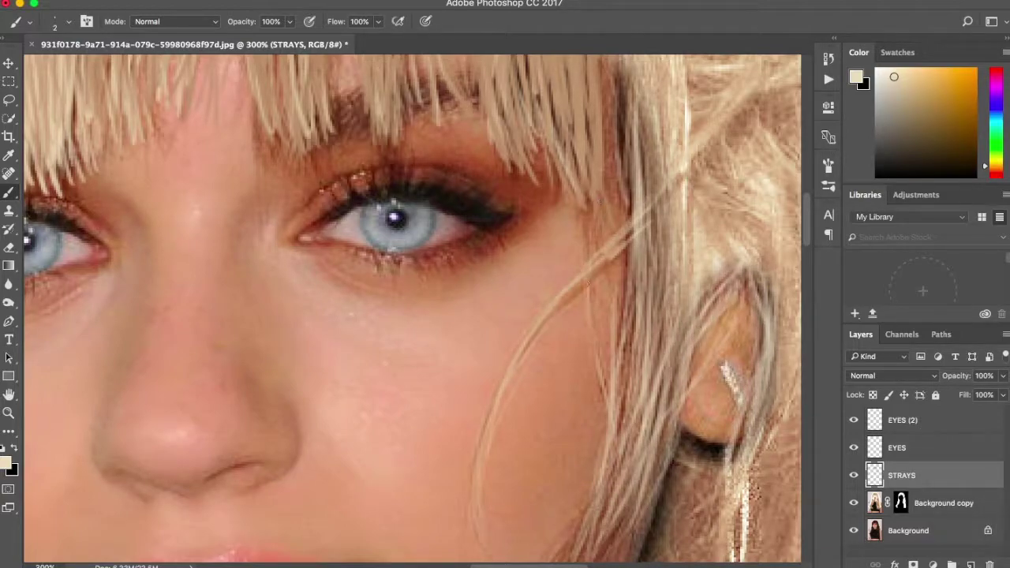
pyautogui.moveTo(632, 84); pyautogui.dragTo(594, 562)
pyautogui.moveTo(808, 226); pyautogui.dragTo(808, 268)
pyautogui.moveTo(599, 170)
pyautogui.mouseDown()
pyautogui.moveTo(483, 388)
pyautogui.moveTo(511, 235)
pyautogui.mouseUp()
pyautogui.moveTo(639, 130); pyautogui.dragTo(478, 387)
pyautogui.moveTo(584, 204); pyautogui.dragTo(458, 393)
pyautogui.scroll(5, 468, 394)
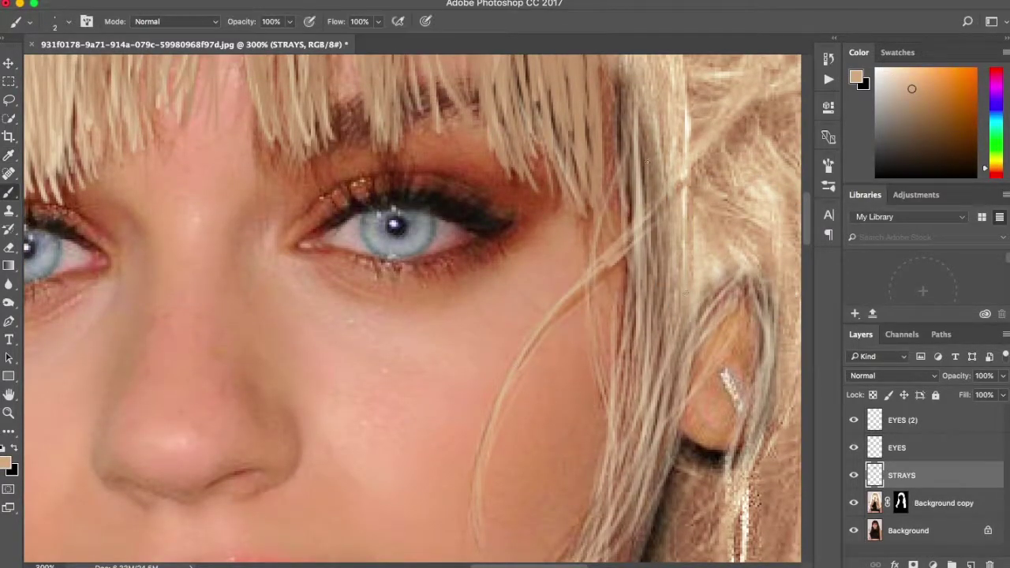
pyautogui.moveTo(631, 70); pyautogui.dragTo(623, 345)
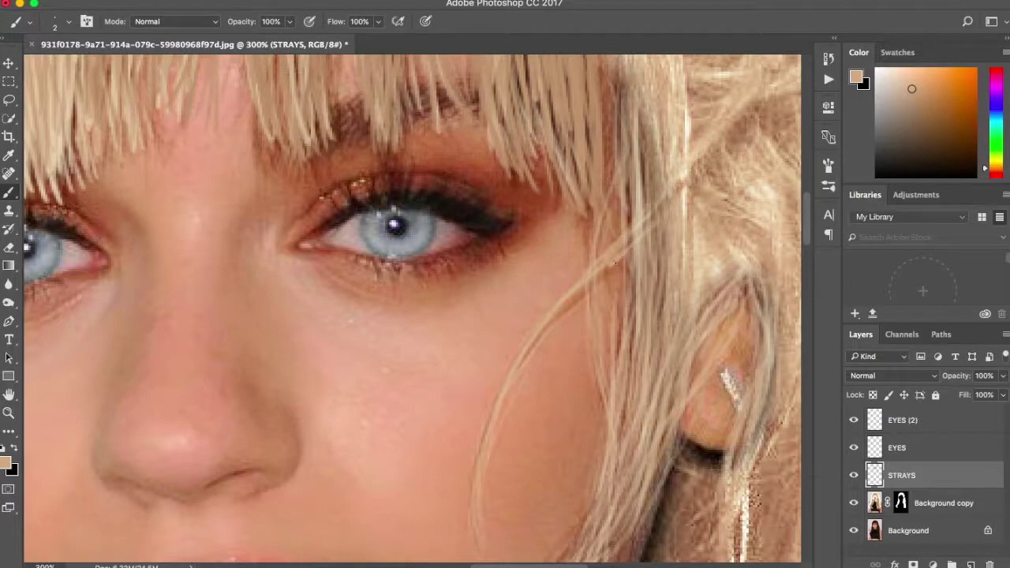
# - Sample a light hair colour and paint strands along the jaw and neck edge
pyautogui.scroll(-5, 503, 380)
pyautogui.scroll(-4, 483, 486)
pyautogui.moveTo(628, 222); pyautogui.dragTo(497, 481)
pyautogui.moveTo(545, 245); pyautogui.dragTo(505, 537)
pyautogui.moveTo(627, 217); pyautogui.dragTo(574, 414)
pyautogui.keyDown('alt'); pyautogui.click(609, 379); pyautogui.keyUp('alt')
pyautogui.moveTo(623, 252); pyautogui.dragTo(497, 525)
pyautogui.moveTo(580, 331); pyautogui.dragTo(513, 513)
pyautogui.scroll(3, 620, 453)
pyautogui.moveTo(671, 190); pyautogui.dragTo(617, 466)
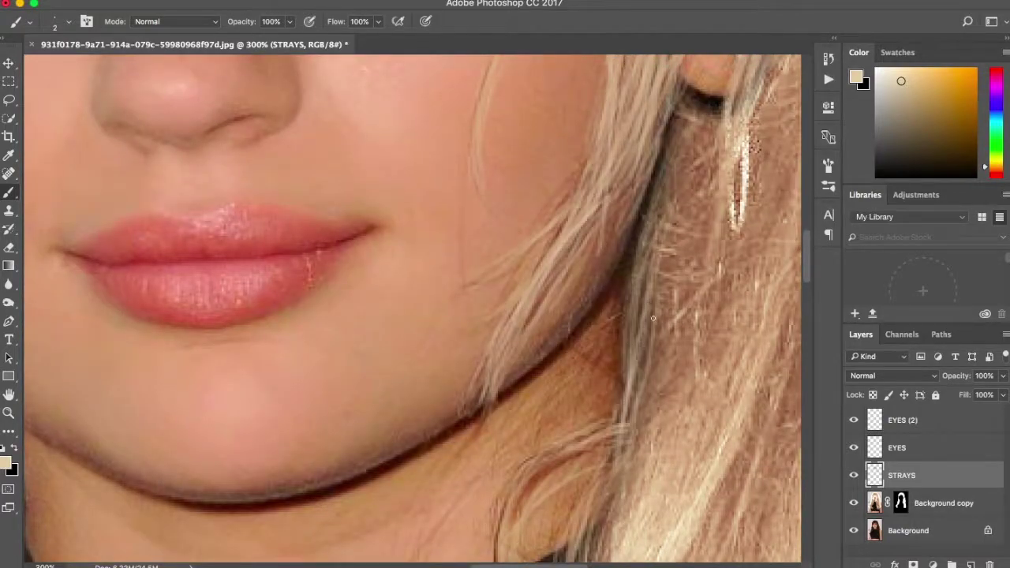
# - Resample brown and lighter hair tones and paint further light strands along the edge
pyautogui.keyDown('alt'); pyautogui.click(630, 412); pyautogui.keyUp('alt')
pyautogui.scroll(-5, 637, 373)
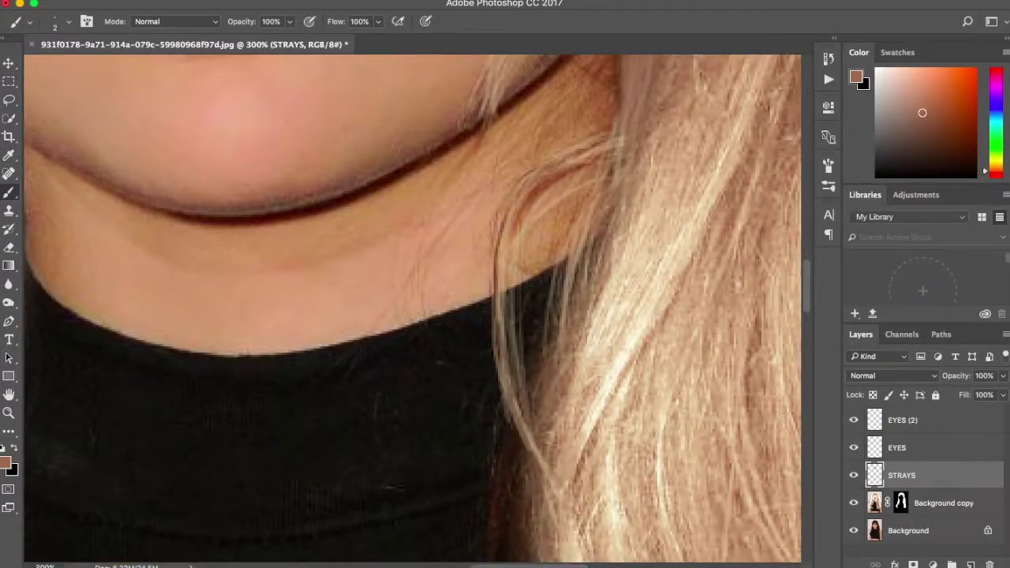
pyautogui.keyDown('alt'); pyautogui.click(652, 309); pyautogui.keyUp('alt')
pyautogui.moveTo(565, 163); pyautogui.dragTo(497, 464)
pyautogui.moveTo(624, 142); pyautogui.dragTo(489, 481)
pyautogui.moveTo(575, 248); pyautogui.dragTo(544, 417)
pyautogui.scroll(5, 600, 355)
pyautogui.scroll(5, 600, 355)
pyautogui.keyDown('alt'); pyautogui.click(688, 135); pyautogui.keyUp('alt')
pyautogui.scroll(-2, 600, 355)
pyautogui.moveTo(588, 118); pyautogui.dragTo(606, 253)
pyautogui.moveTo(562, 134); pyautogui.dragTo(490, 390)
pyautogui.moveTo(645, 94); pyautogui.dragTo(573, 384)
# - Remove the last painted strand with Edit > Step Backward and sample a beige hair colour
pyautogui.click(158, 1)
pyautogui.click(189, 29)
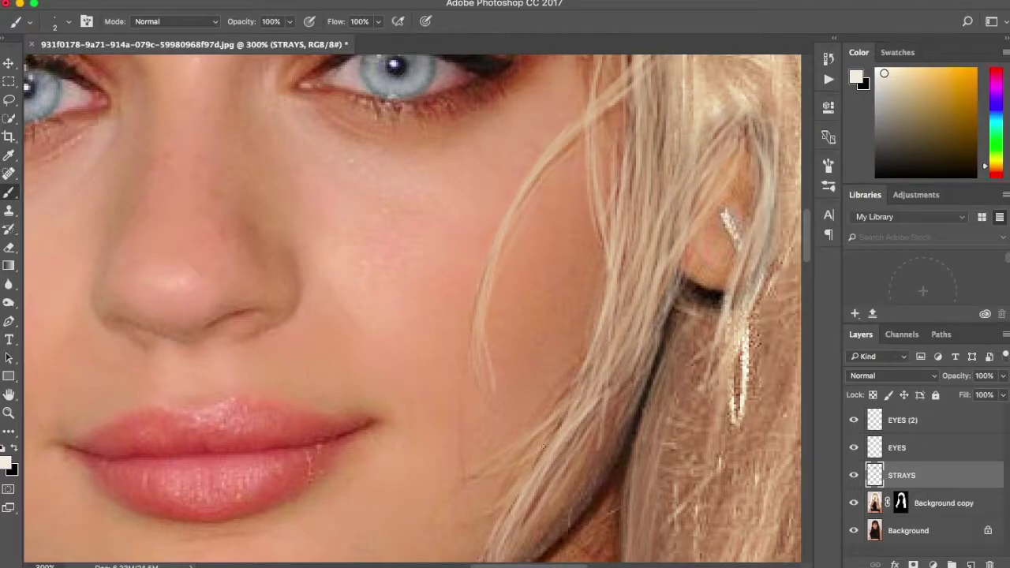
pyautogui.scroll(3, 744, 192)
pyautogui.keyDown('alt'); pyautogui.click(744, 192); pyautogui.keyUp('alt')
pyautogui.scroll(-3, 623, 315)
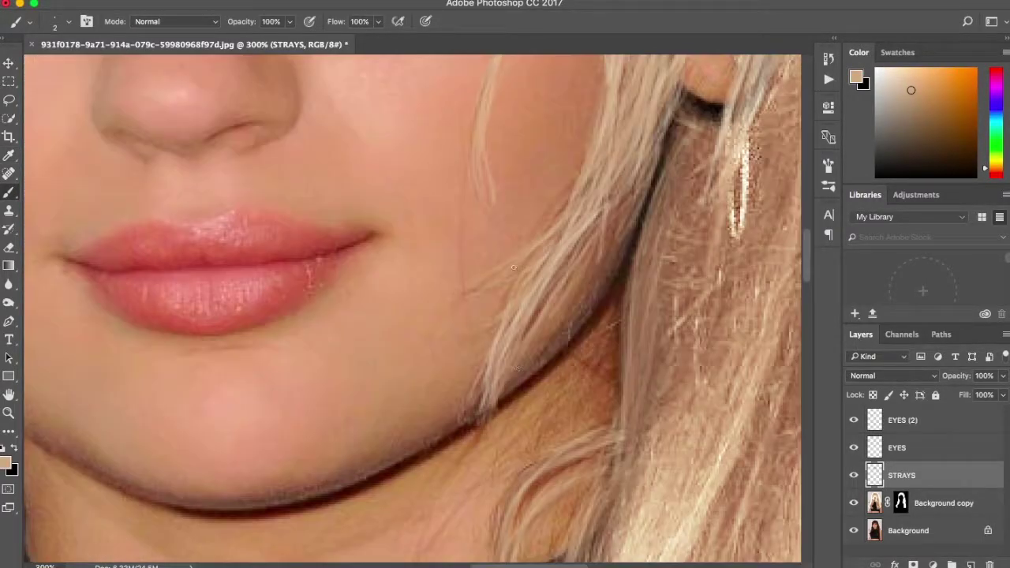
pyautogui.scroll(-5, 476, 424)
pyautogui.scroll(4, 609, 195)
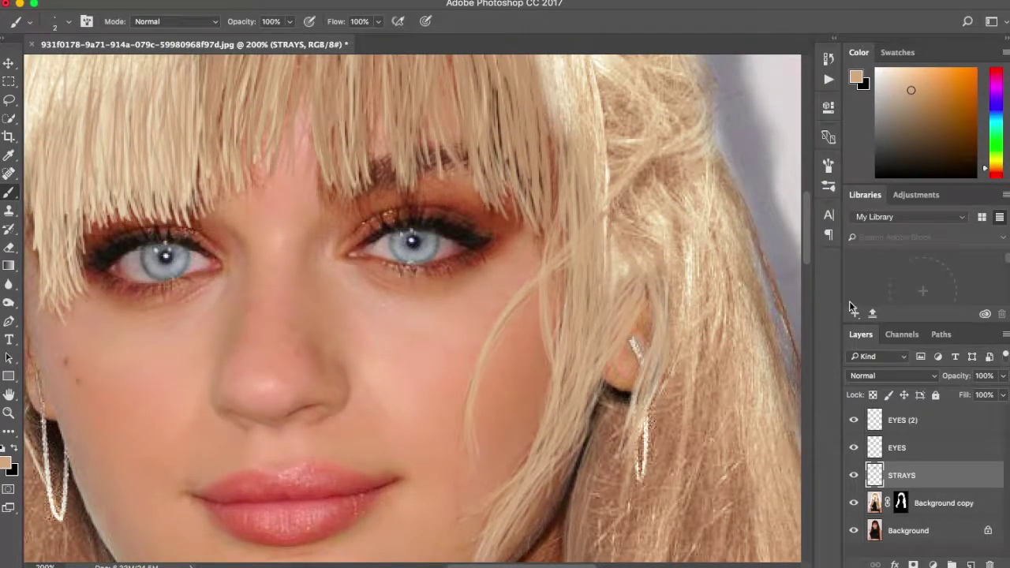
pyautogui.scroll(-3, 484, 233)
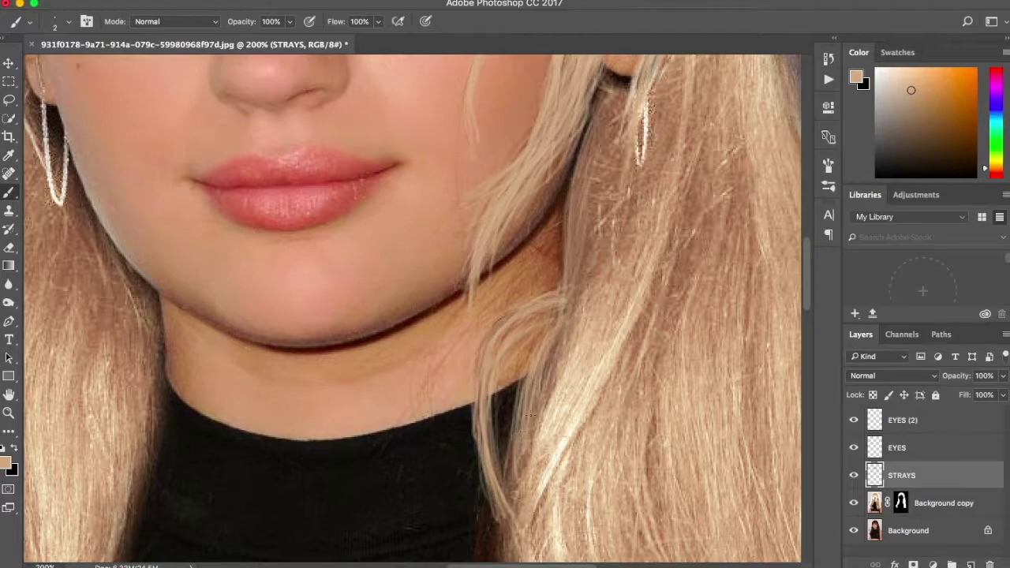
# - Sample light hair colours and paint thin light strands over the neck and down the hair edge
pyautogui.moveTo(808, 232); pyautogui.dragTo(808, 300)
pyautogui.keyDown('alt'); pyautogui.click(552, 237); pyautogui.keyUp('alt')
pyautogui.moveTo(497, 276)
pyautogui.mouseDown()
pyautogui.moveTo(592, 497)
pyautogui.moveTo(552, 410)
pyautogui.mouseUp()
pyautogui.moveTo(481, 260)
pyautogui.mouseDown()
pyautogui.moveTo(604, 521)
pyautogui.moveTo(568, 466)
pyautogui.mouseUp()
pyautogui.keyDown('alt'); pyautogui.click(545, 352); pyautogui.keyUp('alt')
pyautogui.moveTo(499, 276)
pyautogui.mouseDown()
pyautogui.moveTo(615, 501)
pyautogui.moveTo(603, 501)
pyautogui.mouseUp()
pyautogui.moveTo(483, 307); pyautogui.dragTo(584, 493)
pyautogui.moveTo(525, 261); pyautogui.dragTo(611, 485)
pyautogui.moveTo(477, 269)
pyautogui.mouseDown()
pyautogui.moveTo(552, 493)
pyautogui.moveTo(608, 490)
pyautogui.mouseUp()
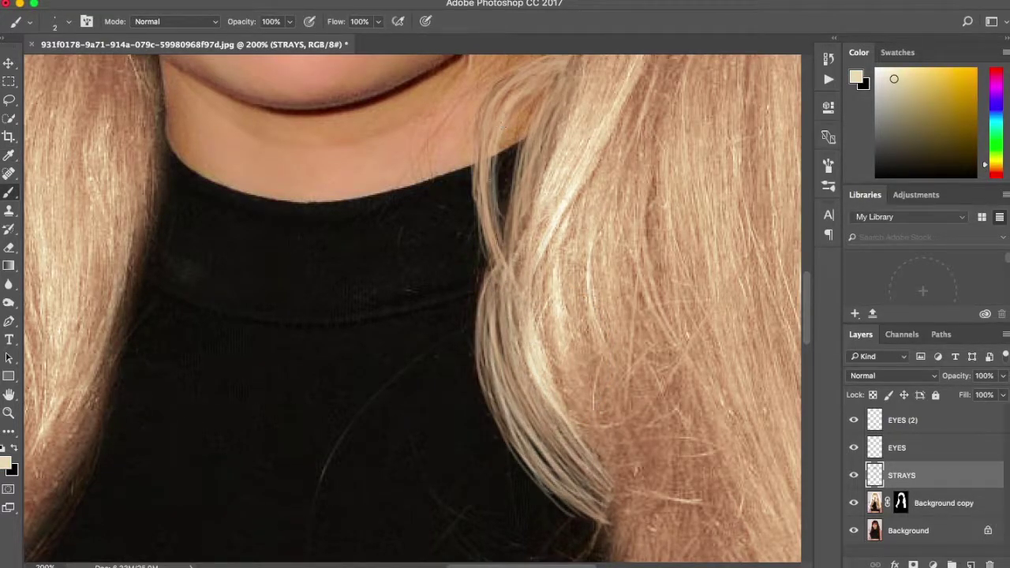
pyautogui.moveTo(482, 87); pyautogui.dragTo(536, 260)
pyautogui.moveTo(807, 308)
pyautogui.mouseDown()
pyautogui.moveTo(804, 260)
pyautogui.moveTo(807, 340)
pyautogui.mouseUp()
# - Sample a darker tan and paint strands along the right hair edge, redoing one bad stroke
pyautogui.keyDown('alt'); pyautogui.click(567, 195); pyautogui.keyUp('alt')
pyautogui.moveTo(584, 268); pyautogui.dragTo(552, 401)
pyautogui.moveTo(544, 272); pyautogui.dragTo(506, 305)
pyautogui.moveTo(807, 332); pyautogui.dragTo(813, 355)
pyautogui.moveTo(601, 214); pyautogui.dragTo(570, 390)
pyautogui.hotkey('ctrl', 'z')
pyautogui.moveTo(607, 221)
pyautogui.mouseDown()
pyautogui.moveTo(584, 481)
pyautogui.moveTo(588, 427)
pyautogui.mouseUp()
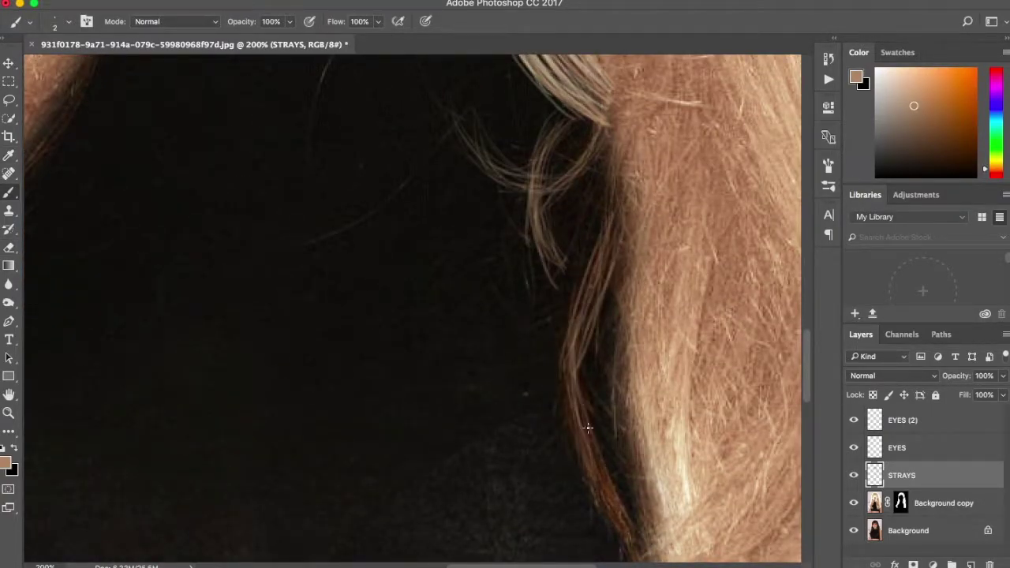
pyautogui.moveTo(616, 336); pyautogui.dragTo(572, 386)
pyautogui.moveTo(608, 197)
pyautogui.mouseDown()
pyautogui.moveTo(587, 331)
pyautogui.moveTo(586, 482)
pyautogui.mouseUp()
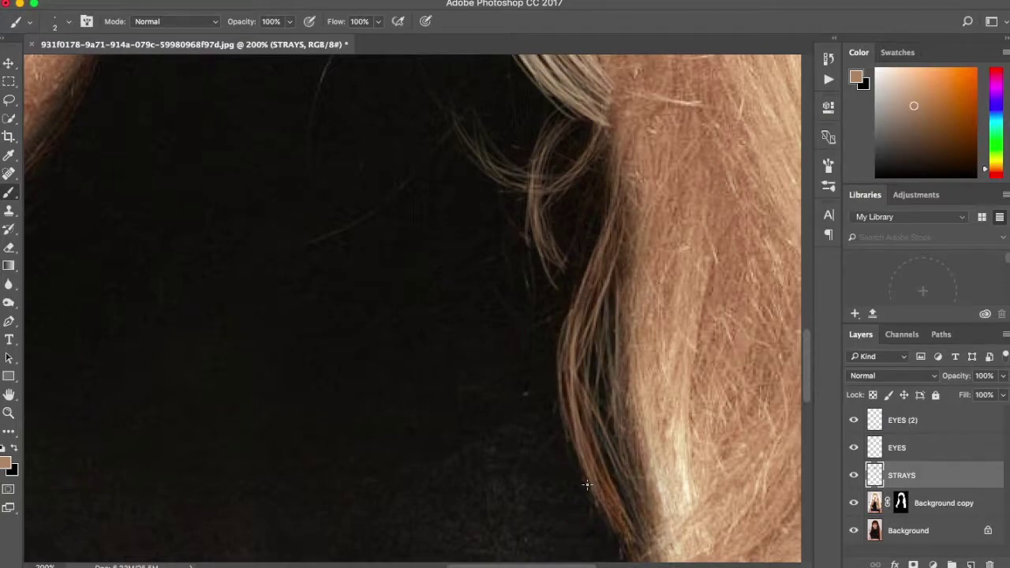
pyautogui.moveTo(596, 300); pyautogui.dragTo(650, 540)
pyautogui.moveTo(611, 253)
pyautogui.mouseDown()
pyautogui.moveTo(592, 505)
pyautogui.moveTo(627, 521)
pyautogui.mouseUp()
# - Add light strands at the lower hair ends
pyautogui.scroll(-3, 778, 357)
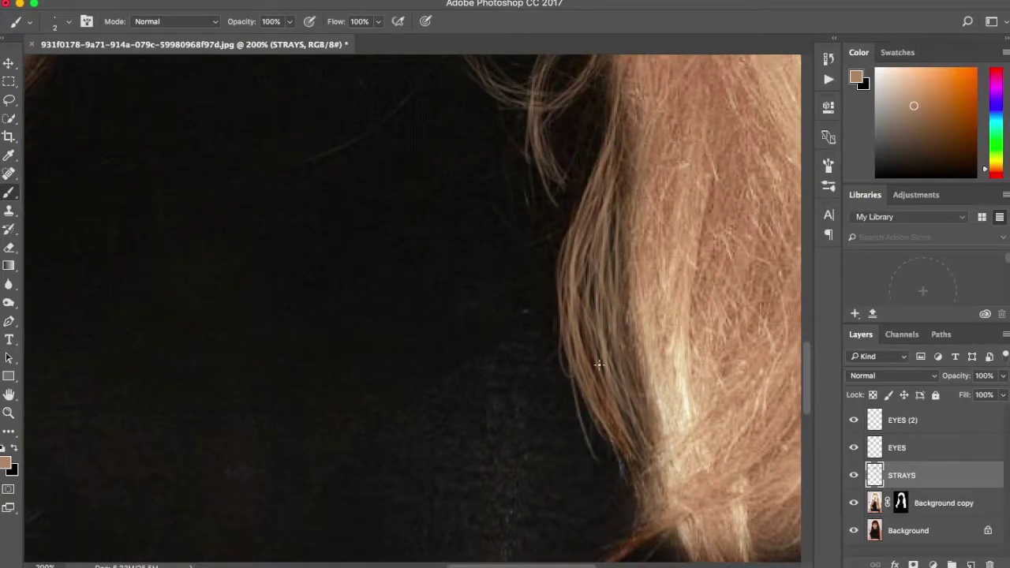
pyautogui.scroll(-3, 779, 357)
pyautogui.hscroll(5, 588, 414)
pyautogui.moveTo(553, 390); pyautogui.dragTo(569, 484)
pyautogui.moveTo(587, 399)
pyautogui.mouseDown()
pyautogui.moveTo(694, 469)
pyautogui.moveTo(679, 449)
pyautogui.mouseUp()
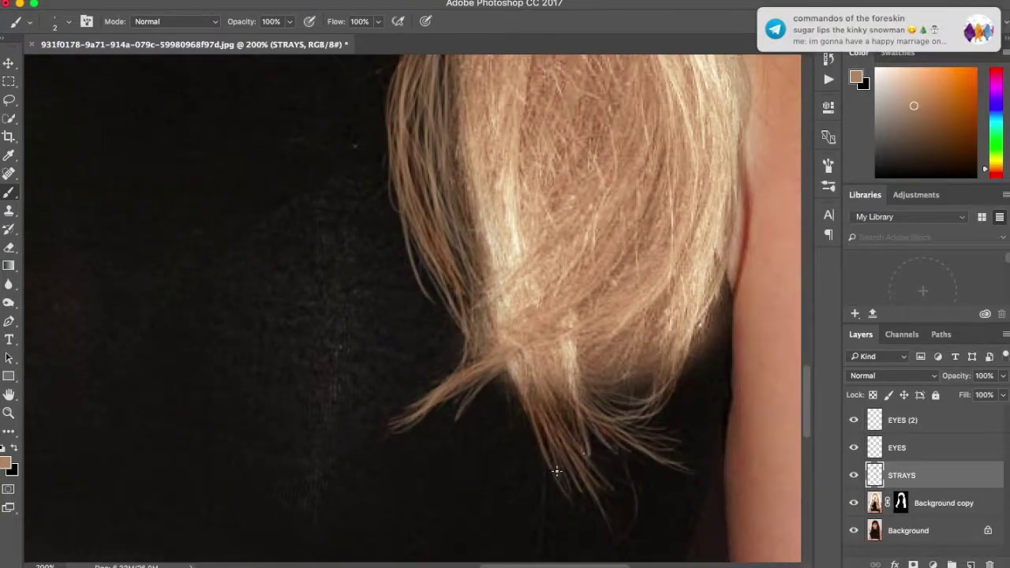
pyautogui.moveTo(535, 407); pyautogui.dragTo(552, 493)
pyautogui.moveTo(588, 414); pyautogui.dragTo(659, 497)
pyautogui.moveTo(588, 371); pyautogui.dragTo(674, 442)
pyautogui.moveTo(544, 454); pyautogui.dragTo(543, 507)
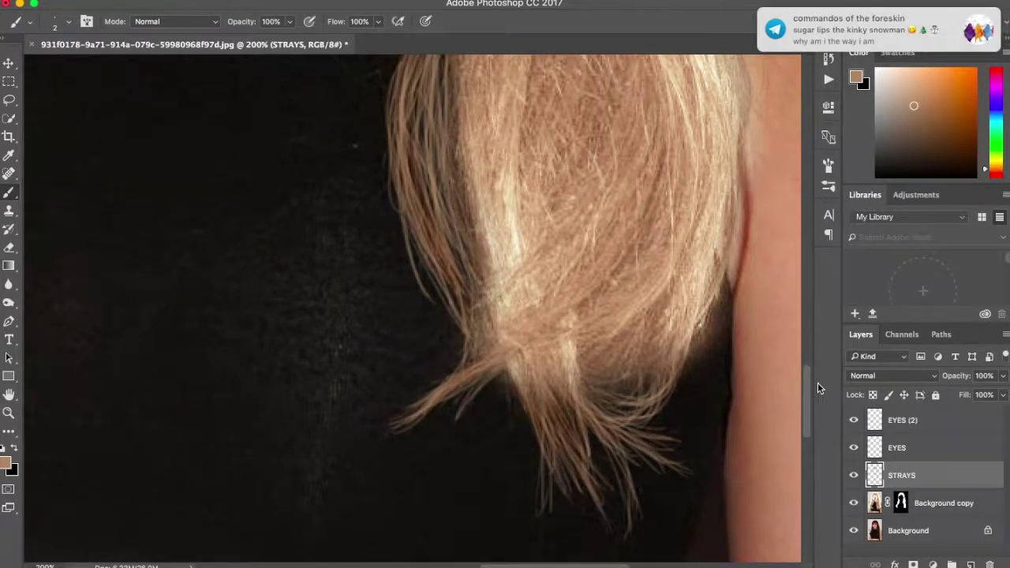
pyautogui.scroll(5, 791, 379)
# - Paint light strands down the hair's left edge and around the curl
pyautogui.moveTo(430, 209); pyautogui.dragTo(402, 520)
pyautogui.moveTo(474, 544); pyautogui.dragTo(434, 162)
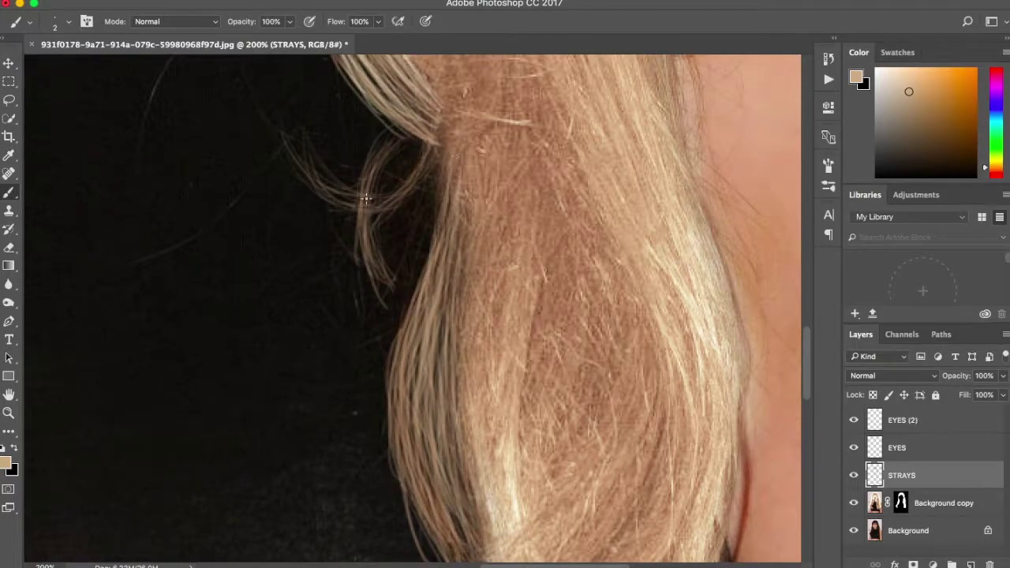
pyautogui.moveTo(382, 138); pyautogui.dragTo(371, 347)
pyautogui.moveTo(307, 162); pyautogui.dragTo(398, 312)
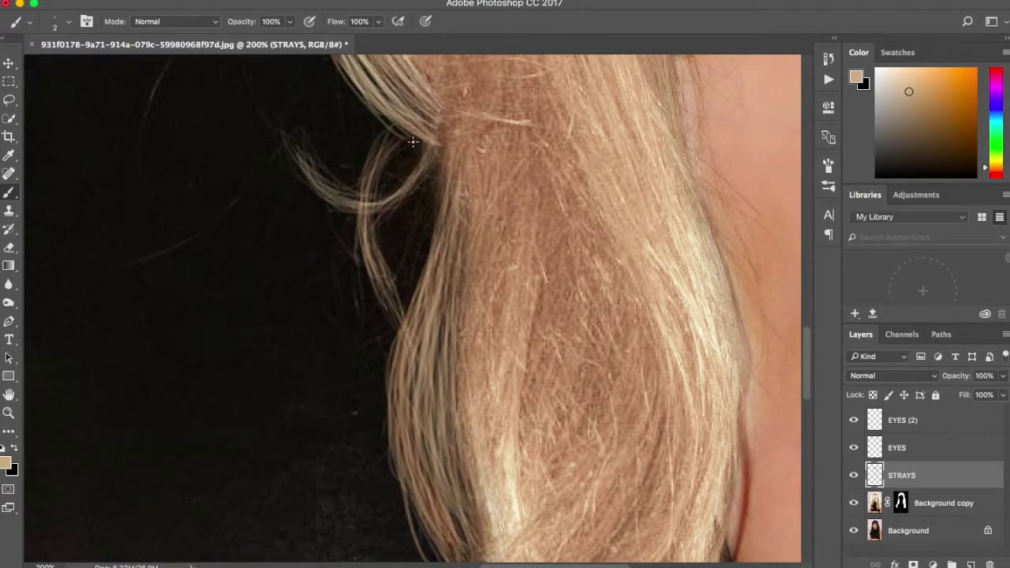
pyautogui.moveTo(412, 141); pyautogui.dragTo(390, 347)
pyautogui.moveTo(430, 118); pyautogui.dragTo(366, 198)
pyautogui.moveTo(442, 201); pyautogui.dragTo(407, 505)
pyautogui.moveTo(474, 552); pyautogui.dragTo(426, 323)
# - Paint light strands over the hanging hair tips
pyautogui.scroll(-5, 426, 323)
pyautogui.moveTo(419, 182)
pyautogui.mouseDown()
pyautogui.moveTo(450, 394)
pyautogui.moveTo(545, 553)
pyautogui.mouseUp()
pyautogui.moveTo(521, 442); pyautogui.dragTo(592, 561)
pyautogui.scroll(-3, 805, 383)
pyautogui.moveTo(584, 284); pyautogui.dragTo(630, 411)
pyautogui.moveTo(588, 316); pyautogui.dragTo(635, 446)
pyautogui.moveTo(580, 272)
pyautogui.mouseDown()
pyautogui.moveTo(667, 335)
pyautogui.moveTo(545, 410)
pyautogui.mouseUp()
pyautogui.moveTo(561, 280)
pyautogui.mouseDown()
pyautogui.moveTo(584, 367)
pyautogui.moveTo(549, 406)
pyautogui.mouseUp()
pyautogui.moveTo(592, 323); pyautogui.dragTo(672, 347)
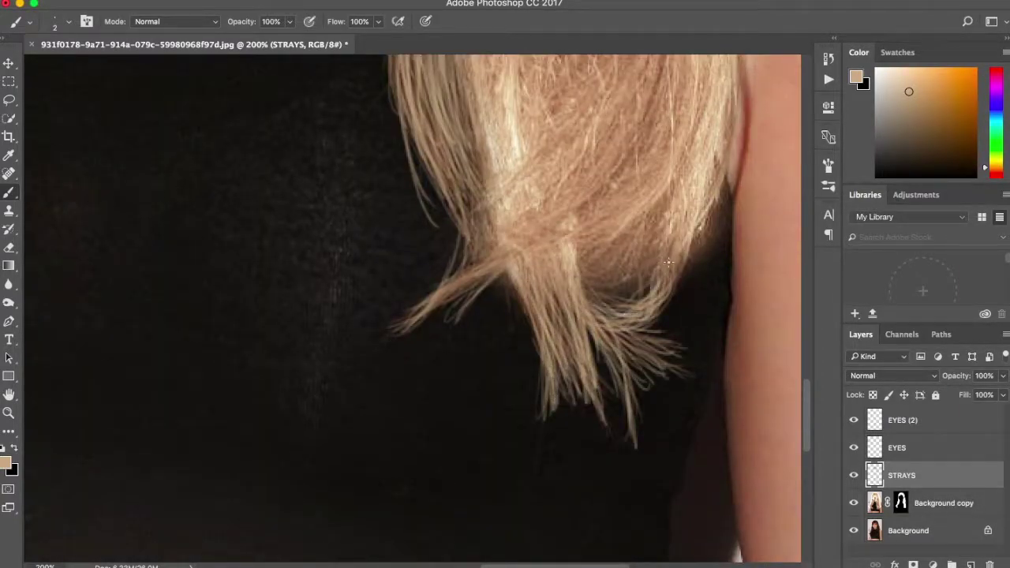
# - Add a few more strands on the hanging tips, including the right-hand tips
pyautogui.click(157, 9)
pyautogui.click(157, 9)
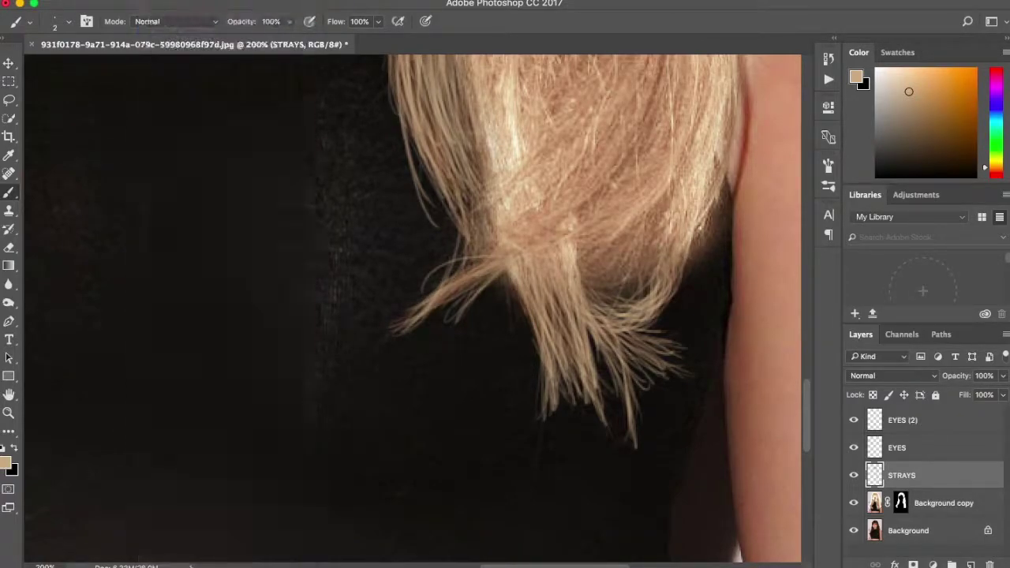
pyautogui.moveTo(549, 346); pyautogui.dragTo(530, 430)
pyautogui.moveTo(590, 361); pyautogui.dragTo(610, 426)
pyautogui.moveTo(612, 322); pyautogui.dragTo(670, 390)
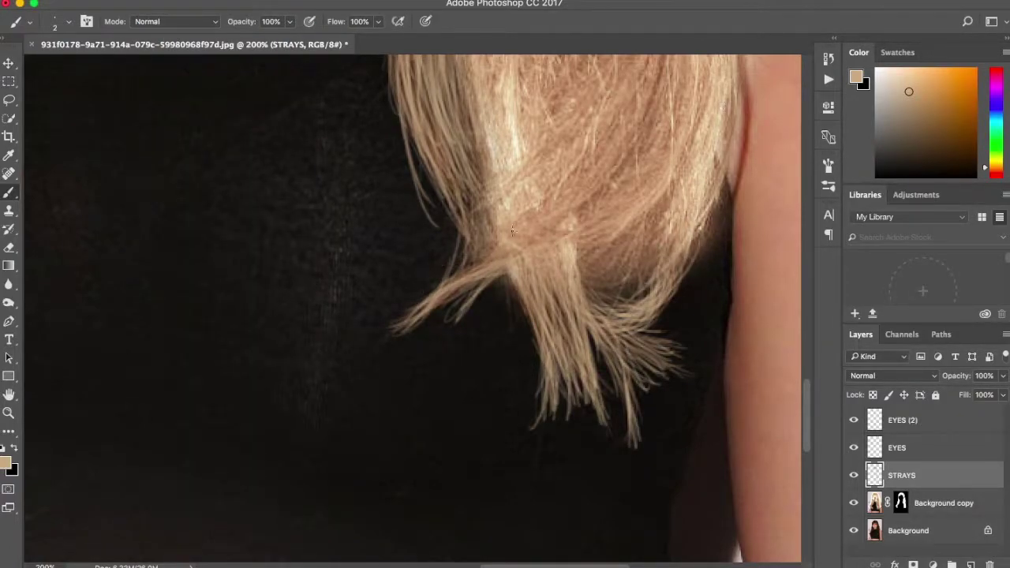
pyautogui.scroll(2, 517, 266)
pyautogui.scroll(2, 490, 273)
pyautogui.scroll(2, 442, 284)
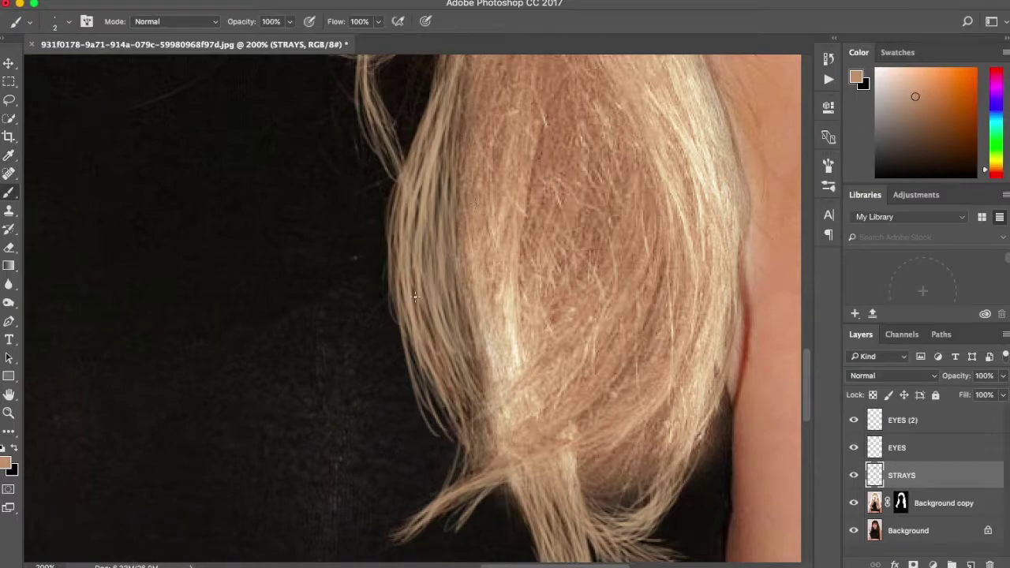
pyautogui.scroll(3, 356, 252)
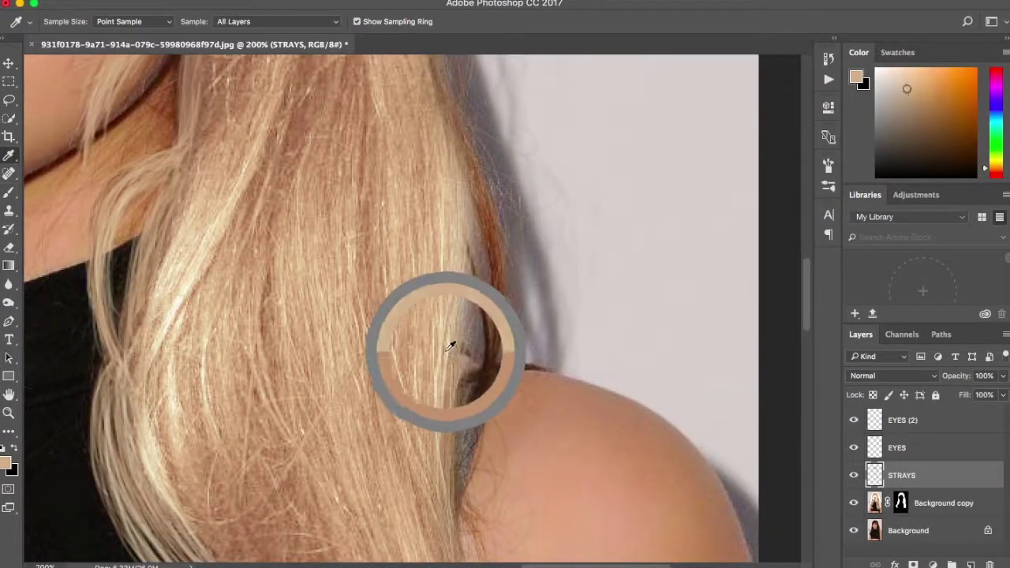
# - Paint blonde over the dark reddish strands at the hair edge near the shoulder
pyautogui.moveTo(494, 348)
pyautogui.mouseDown()
pyautogui.moveTo(489, 367)
pyautogui.moveTo(497, 221)
pyautogui.mouseUp()
pyautogui.moveTo(481, 119); pyautogui.dragTo(453, 330)
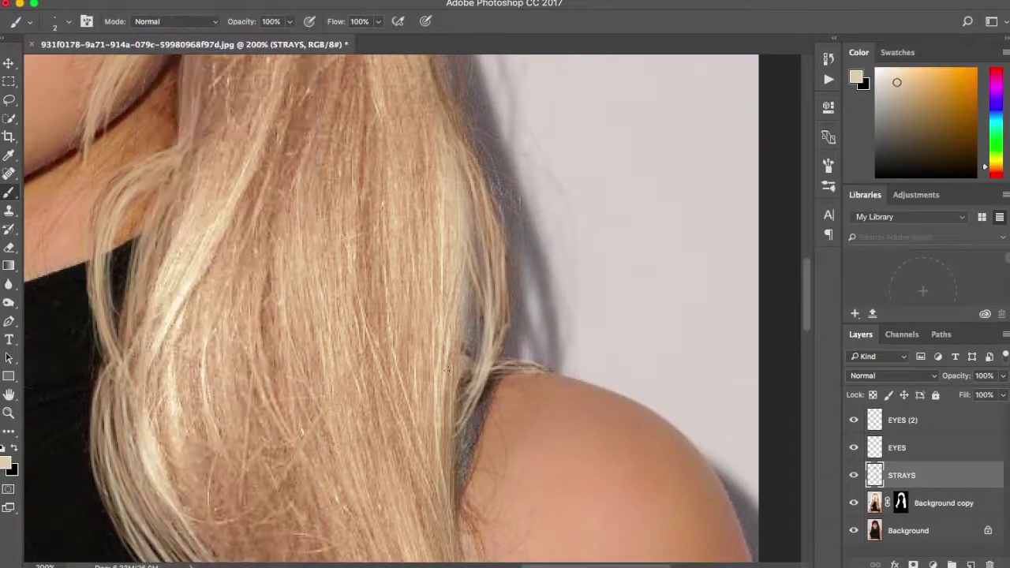
pyautogui.moveTo(513, 364); pyautogui.dragTo(483, 150)
pyautogui.moveTo(491, 197); pyautogui.dragTo(506, 359)
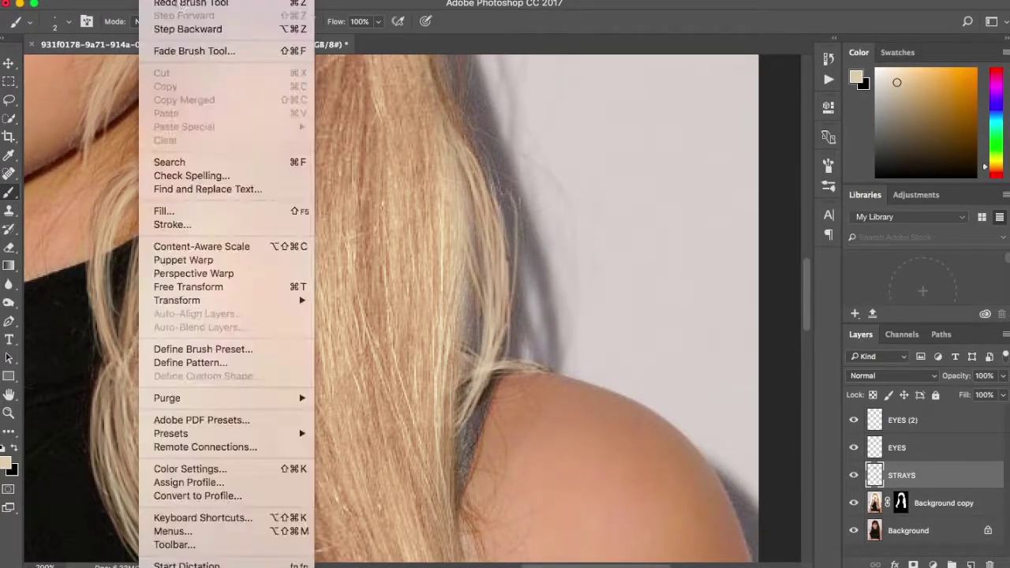
pyautogui.scroll(5, 474, 260)
# - Resample tan and cream hair tones and lighten the stray hair edge below the ear
pyautogui.keyDown('alt'); pyautogui.click(451, 303); pyautogui.keyUp('alt')
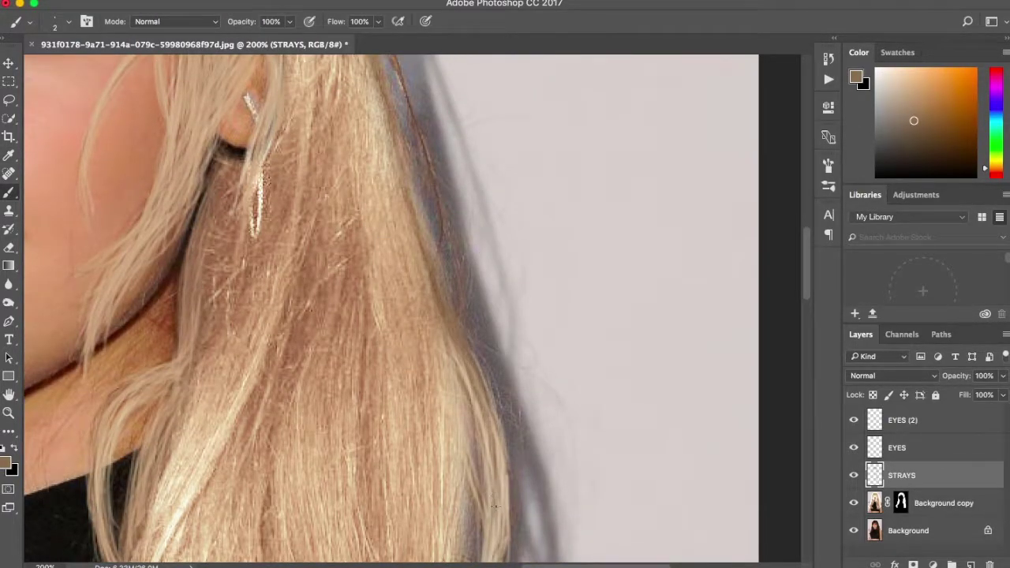
pyautogui.scroll(-5, 474, 331)
pyautogui.keyDown('alt'); pyautogui.click(451, 129); pyautogui.keyUp('alt')
pyautogui.moveTo(491, 367); pyautogui.dragTo(433, 134)
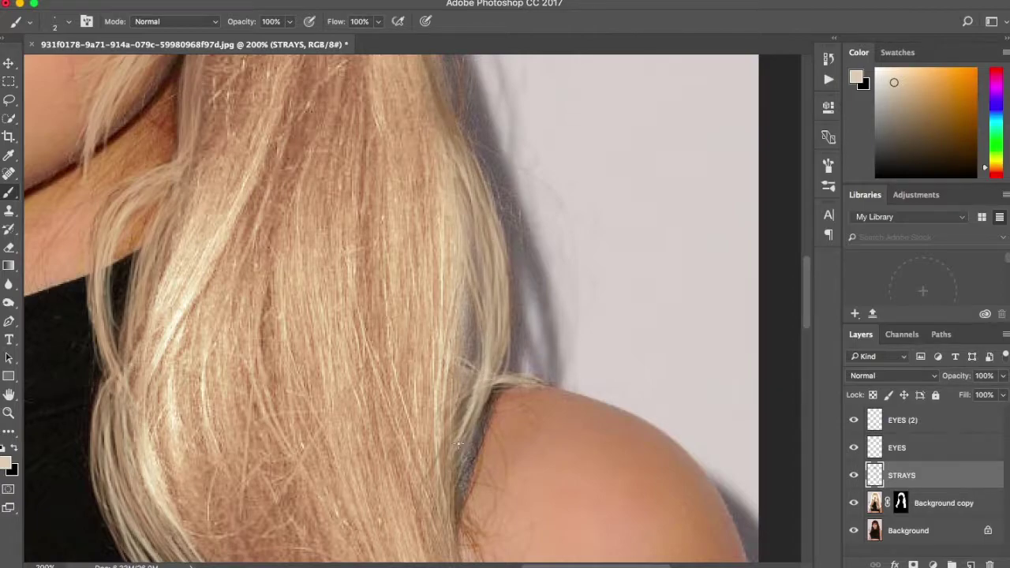
pyautogui.scroll(-6, 466, 263)
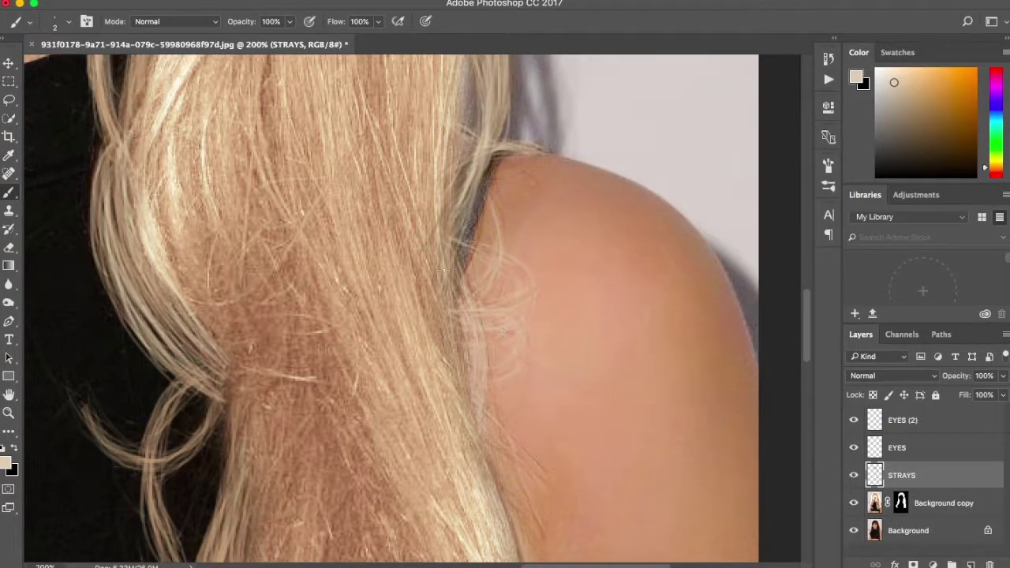
pyautogui.scroll(10, 442, 260)
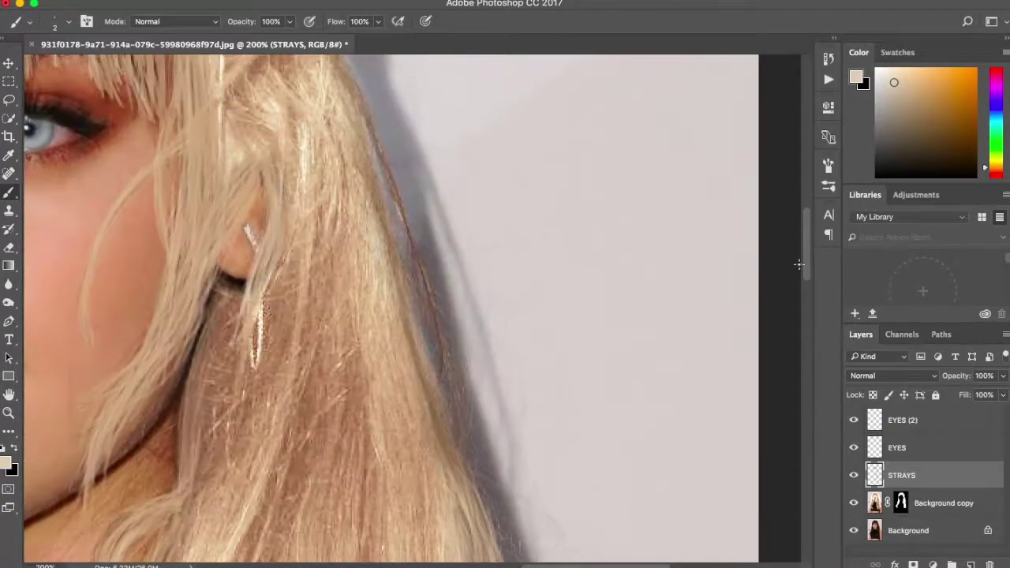
pyautogui.keyDown('alt'); pyautogui.click(416, 247); pyautogui.keyUp('alt')
pyautogui.moveTo(438, 344); pyautogui.dragTo(418, 248)
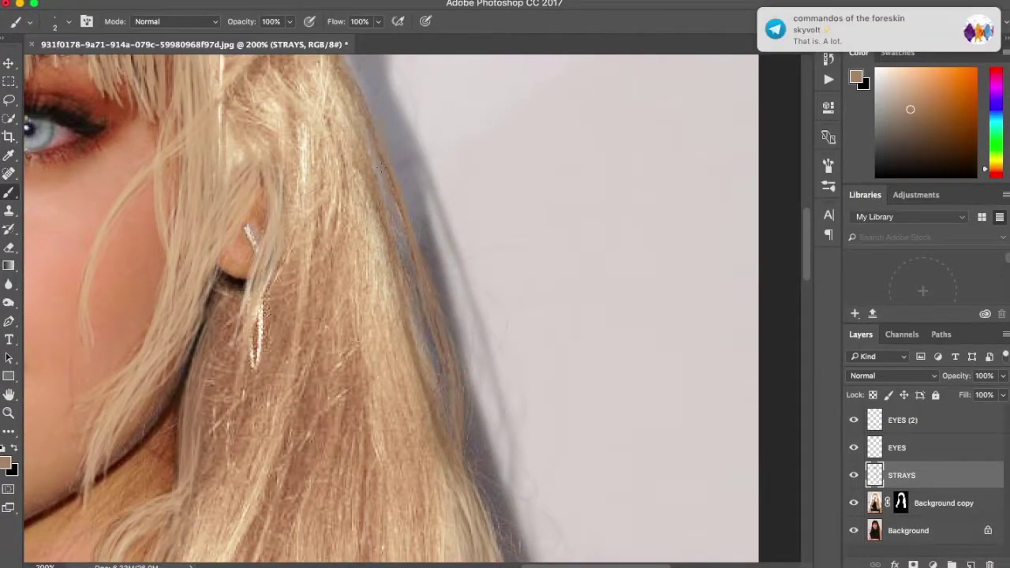
# - Sample a lighter tan and paint over the dark brown strand on the left side
pyautogui.scroll(10, 444, 422)
pyautogui.keyDown('alt'); pyautogui.click(546, 219); pyautogui.keyUp('alt')
pyautogui.moveTo(810, 170); pyautogui.dragTo(813, 199)
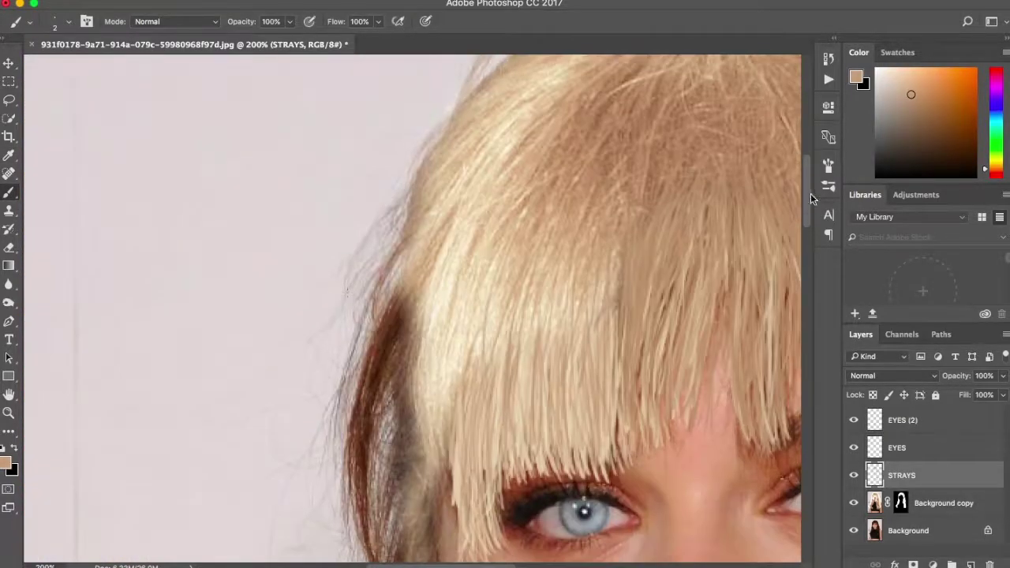
pyautogui.moveTo(395, 308)
pyautogui.mouseDown()
pyautogui.moveTo(359, 489)
pyautogui.moveTo(364, 481)
pyautogui.moveTo(363, 537)
pyautogui.mouseUp()
pyautogui.scroll(-5, 771, 270)
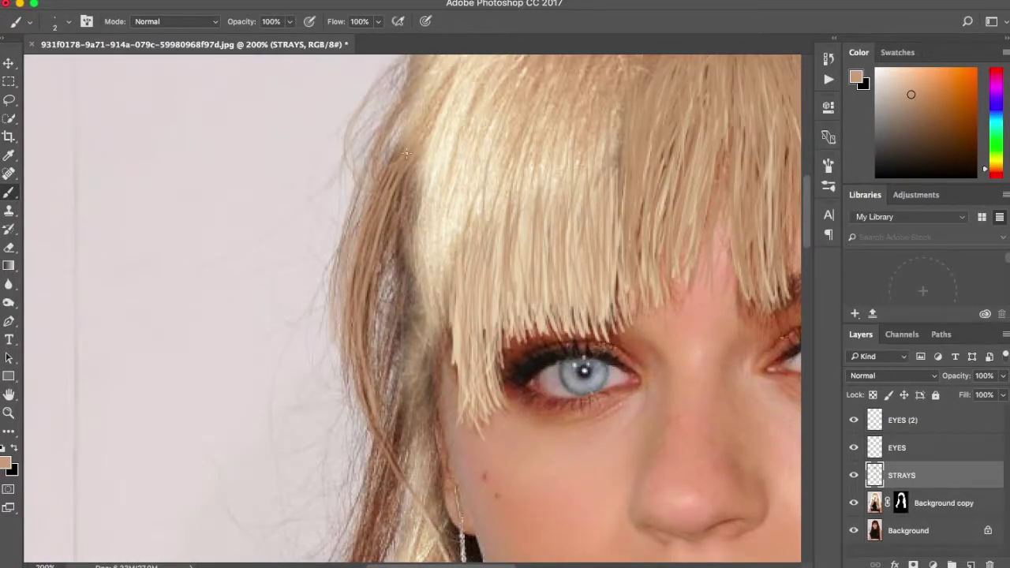
pyautogui.moveTo(377, 387); pyautogui.dragTo(371, 537)
pyautogui.moveTo(808, 206)
pyautogui.mouseDown()
pyautogui.moveTo(808, 282)
pyautogui.moveTo(808, 197)
pyautogui.mouseUp()
# - Lighten the dark left-side strands from the bangs down to the lower hair
pyautogui.keyDown('alt'); pyautogui.click(454, 167); pyautogui.keyUp('alt')
pyautogui.moveTo(398, 202)
pyautogui.mouseDown()
pyautogui.moveTo(352, 477)
pyautogui.moveTo(375, 482)
pyautogui.moveTo(355, 490)
pyautogui.mouseUp()
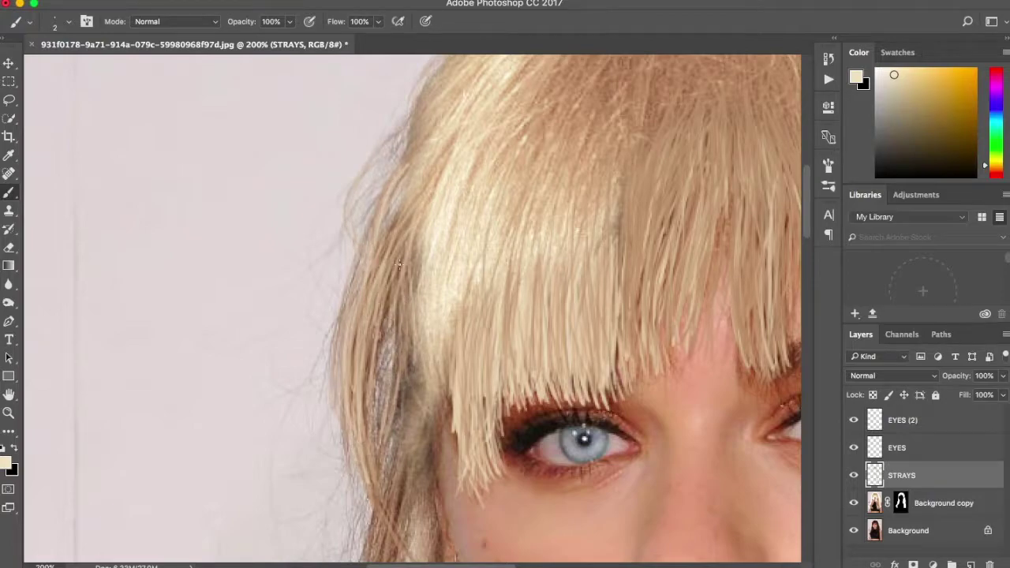
pyautogui.moveTo(402, 248); pyautogui.dragTo(367, 529)
pyautogui.moveTo(402, 209); pyautogui.dragTo(395, 435)
pyautogui.moveTo(411, 387); pyautogui.dragTo(386, 544)
pyautogui.moveTo(807, 201); pyautogui.dragTo(809, 252)
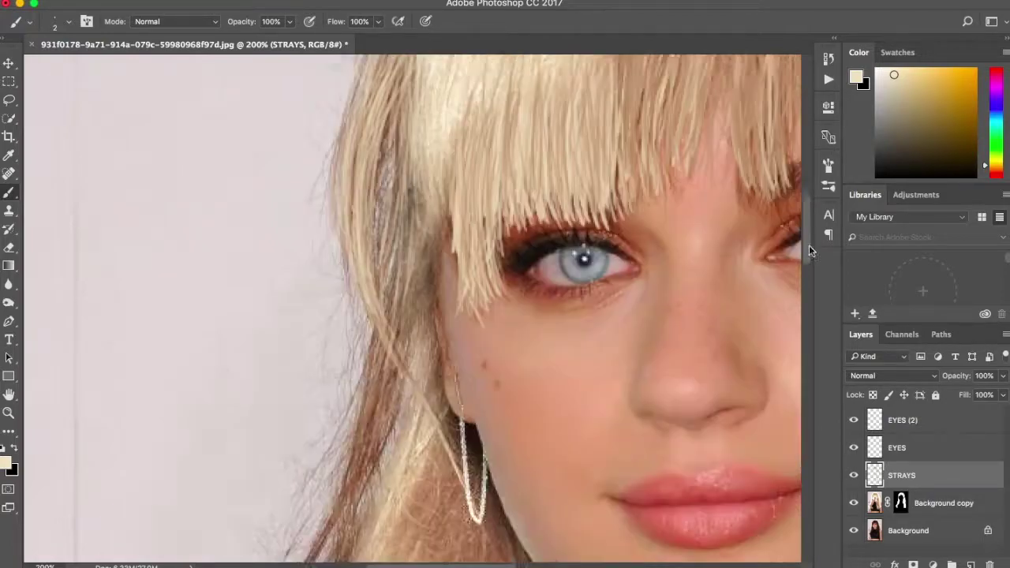
pyautogui.moveTo(395, 205); pyautogui.dragTo(355, 465)
pyautogui.moveTo(403, 245); pyautogui.dragTo(351, 489)
pyautogui.moveTo(403, 225); pyautogui.dragTo(339, 552)
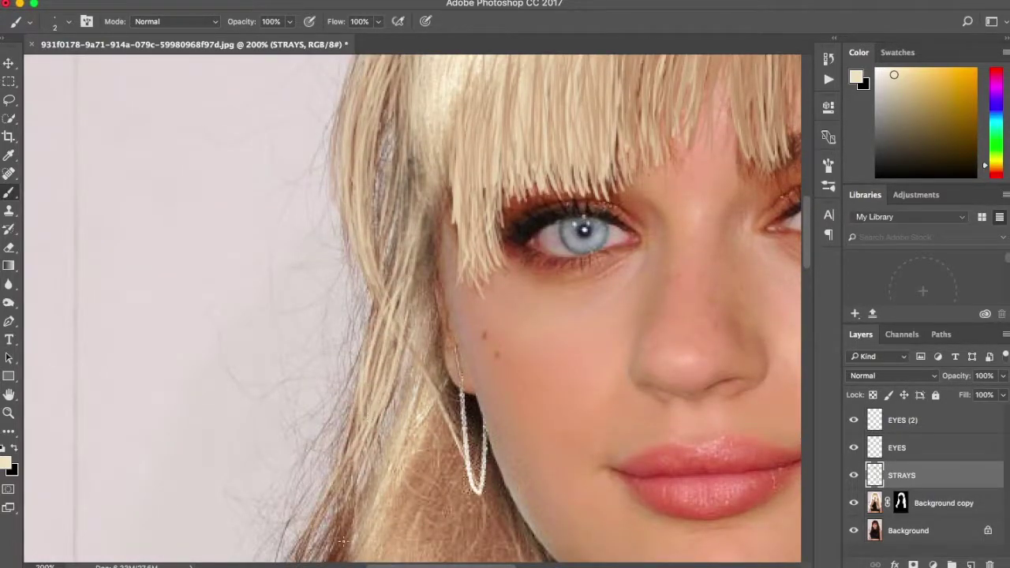
pyautogui.moveTo(395, 265); pyautogui.dragTo(347, 552)
pyautogui.moveTo(395, 87); pyautogui.dragTo(372, 172)
# - Lighten the stray strands further out on the left side of the hair
pyautogui.scroll(3, 372, 172)
pyautogui.moveTo(399, 241); pyautogui.dragTo(352, 410)
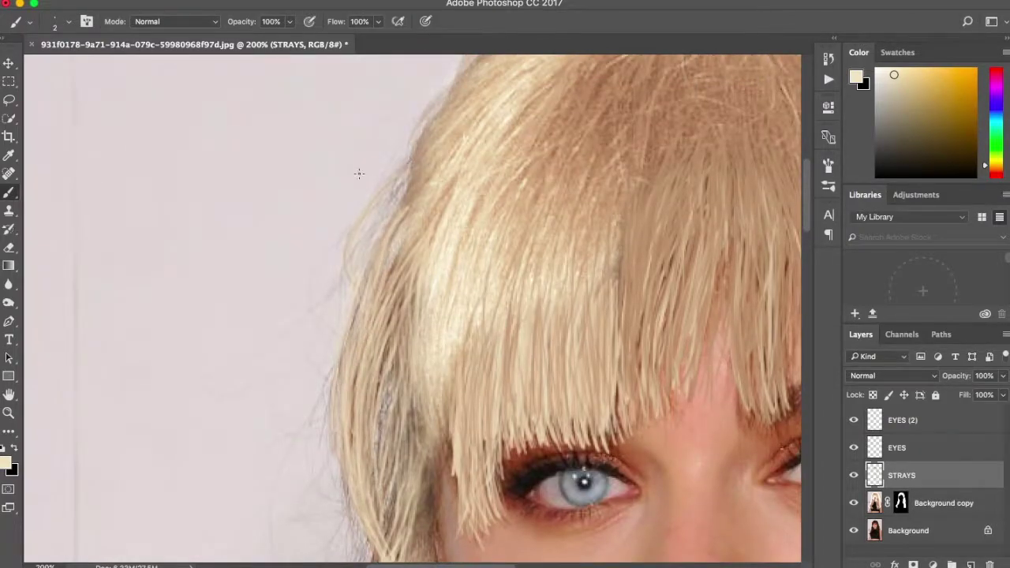
pyautogui.scroll(-6, 356, 171)
pyautogui.moveTo(347, 241); pyautogui.dragTo(273, 461)
pyautogui.moveTo(348, 300); pyautogui.dragTo(280, 473)
pyautogui.moveTo(347, 252)
pyautogui.mouseDown()
pyautogui.moveTo(273, 458)
pyautogui.moveTo(275, 408)
pyautogui.mouseUp()
pyautogui.moveTo(352, 332)
pyautogui.mouseDown()
pyautogui.moveTo(272, 520)
pyautogui.moveTo(308, 501)
pyautogui.mouseUp()
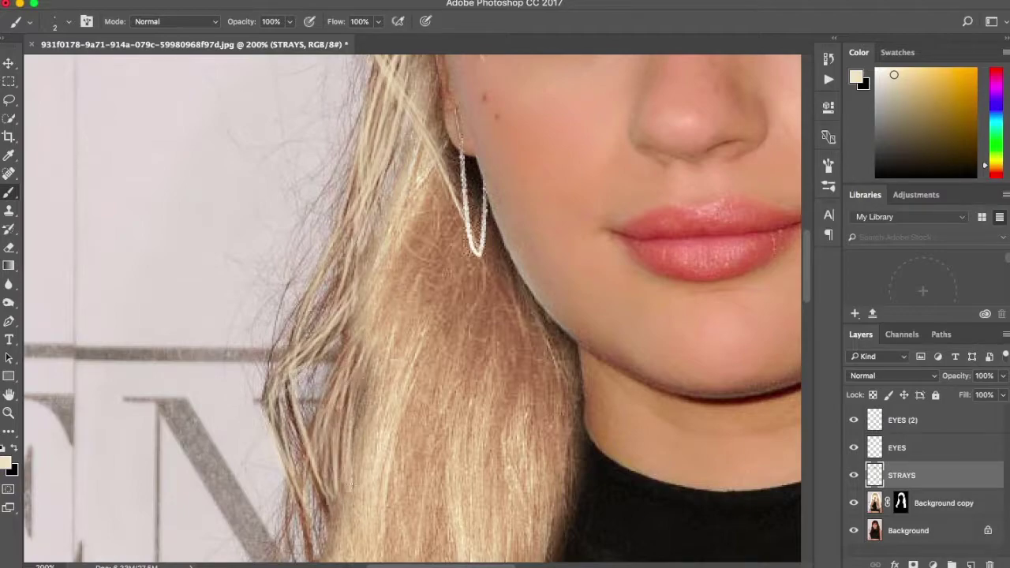
pyautogui.moveTo(390, 261); pyautogui.dragTo(312, 489)
pyautogui.scroll(-5, 316, 316)
pyautogui.moveTo(292, 331); pyautogui.dragTo(322, 190)
pyautogui.moveTo(316, 310); pyautogui.dragTo(283, 398)
pyautogui.scroll(2, 355, 236)
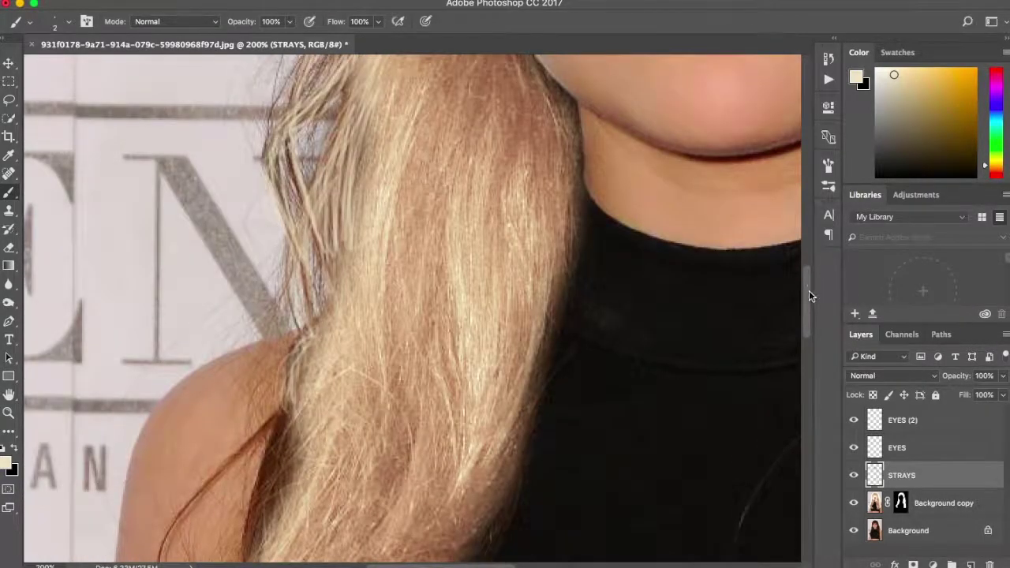
pyautogui.scroll(6, 387, 154)
# - Sample tan and light beige tones and paint strands left of the earring along the edge
pyautogui.keyDown('alt'); pyautogui.click(386, 154); pyautogui.keyUp('alt')
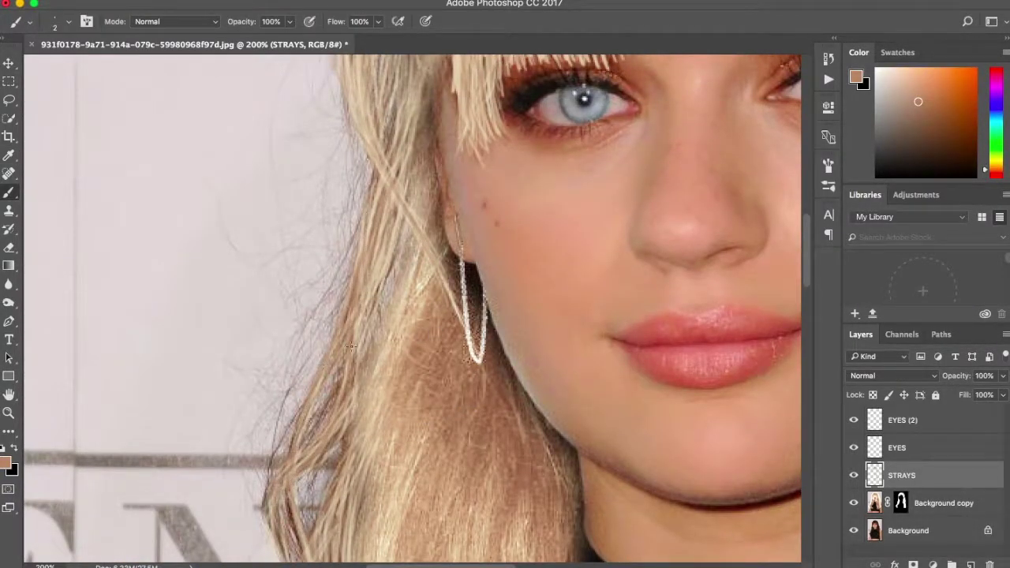
pyautogui.scroll(-5, 812, 231)
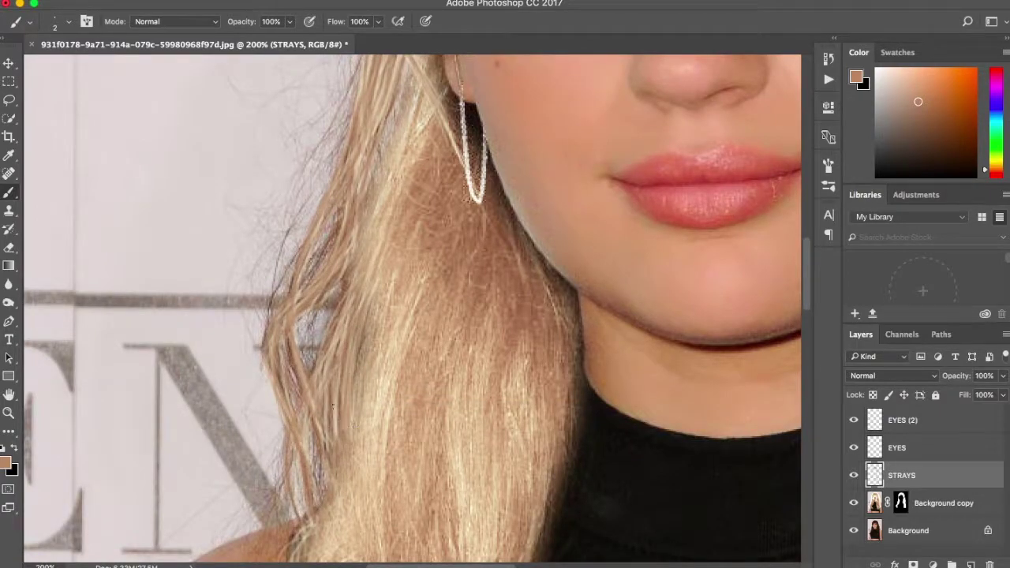
pyautogui.scroll(10, 367, 199)
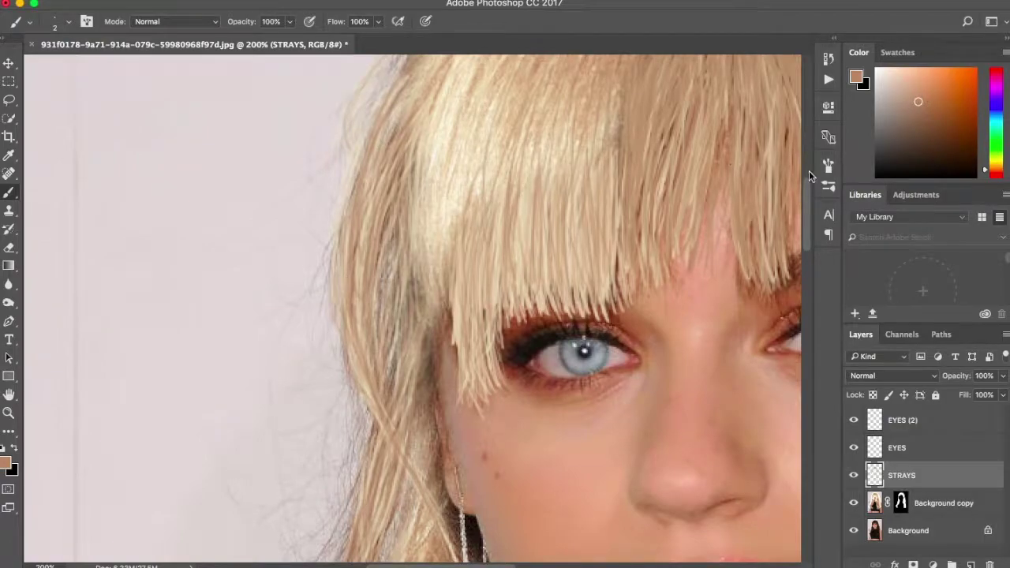
pyautogui.scroll(4, 811, 175)
pyautogui.scroll(-11, 378, 289)
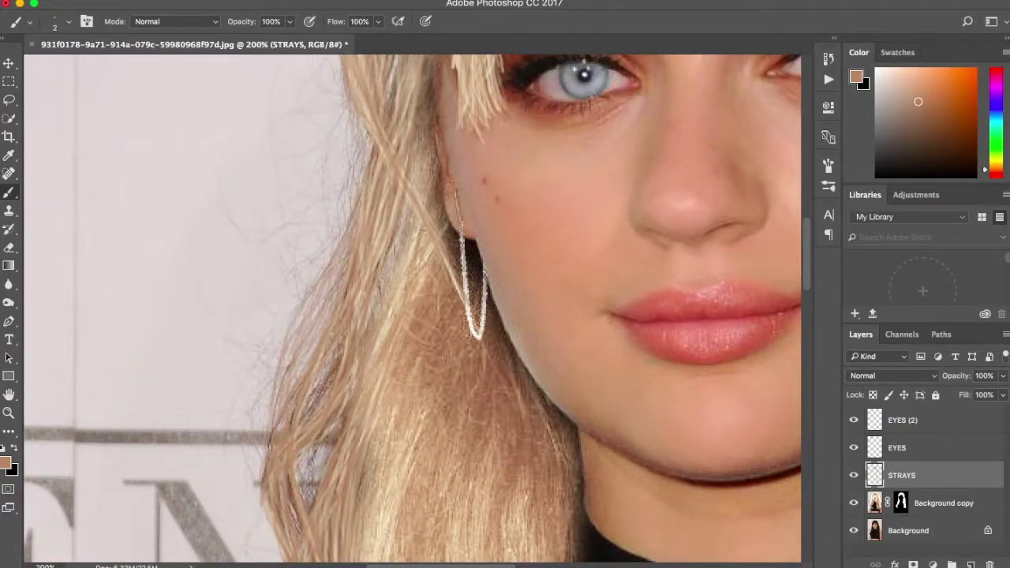
pyautogui.keyDown('alt'); pyautogui.click(397, 473); pyautogui.keyUp('alt')
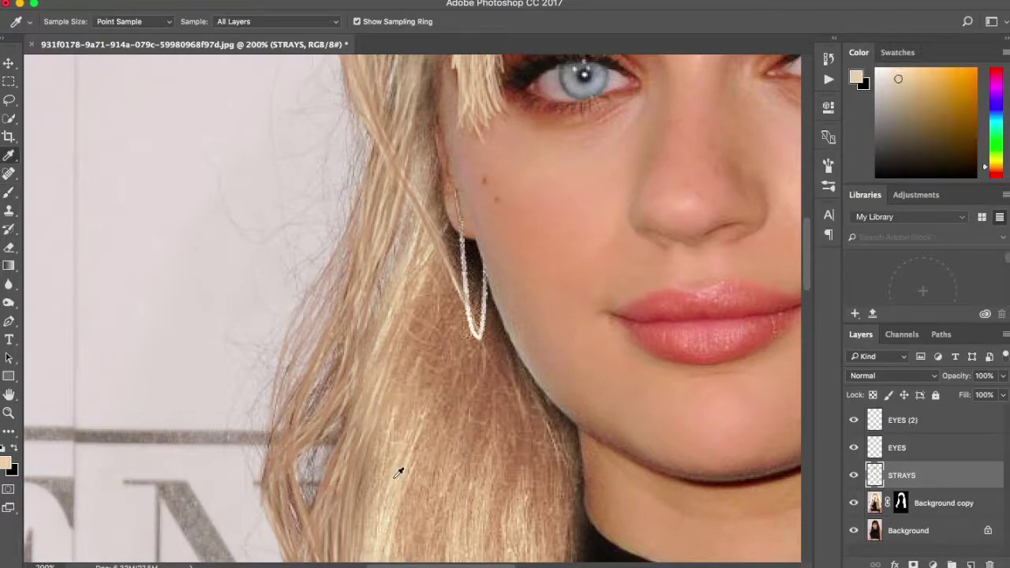
pyautogui.moveTo(347, 237); pyautogui.dragTo(300, 458)
pyautogui.moveTo(342, 364); pyautogui.dragTo(275, 544)
pyautogui.moveTo(356, 230); pyautogui.dragTo(272, 473)
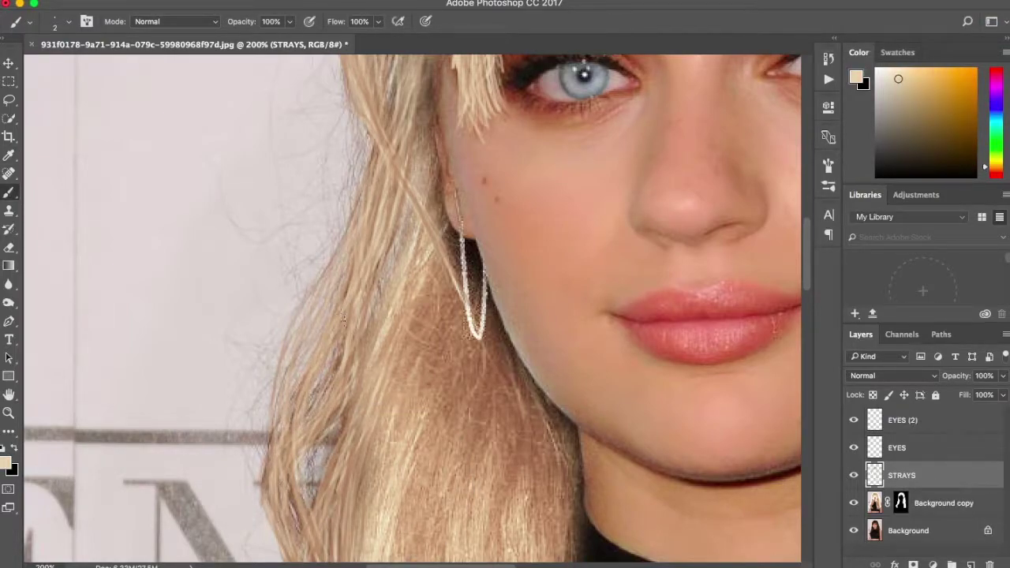
pyautogui.scroll(-3, 607, 225)
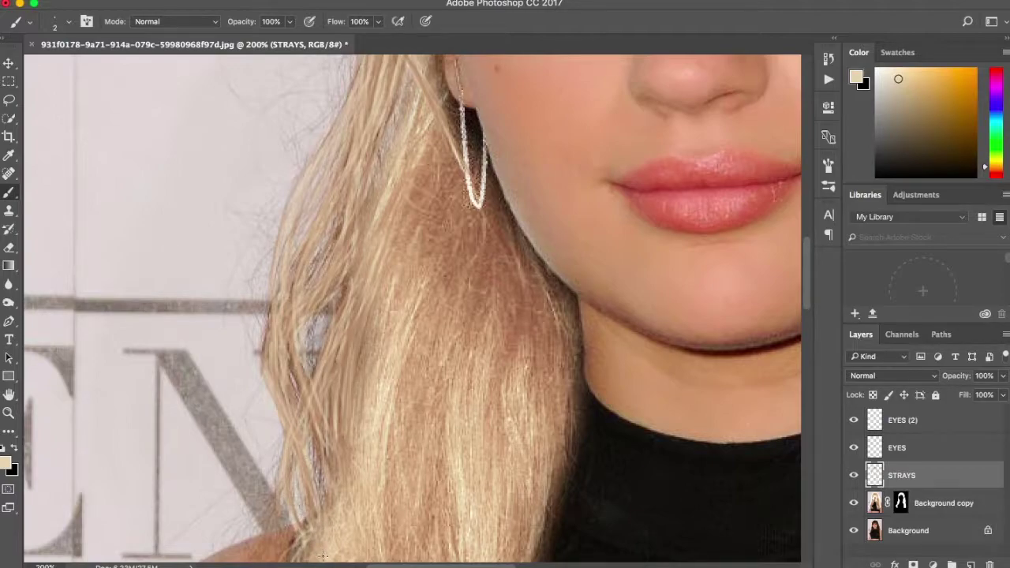
# - Paint light strands over the upper left side of the hair
pyautogui.moveTo(340, 170)
pyautogui.mouseDown()
pyautogui.moveTo(347, 465)
pyautogui.moveTo(268, 314)
pyautogui.mouseUp()
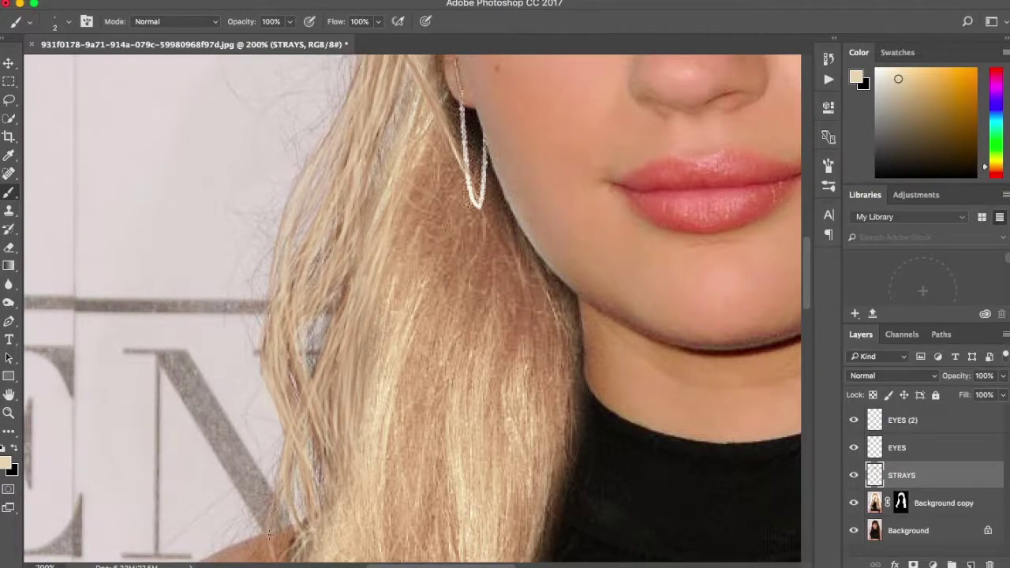
pyautogui.scroll(8, 394, 237)
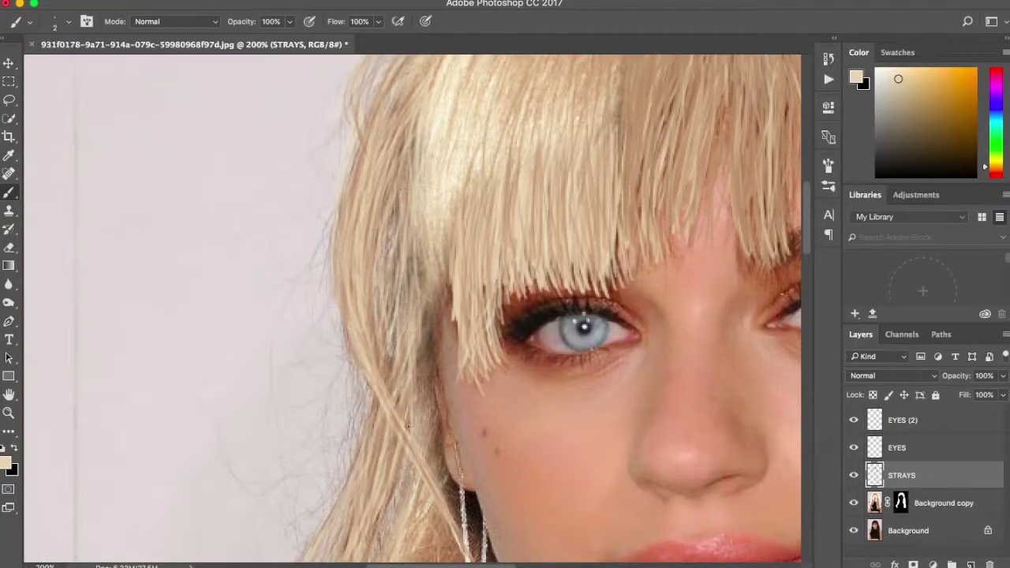
pyautogui.scroll(4, 400, 160)
pyautogui.scroll(-8, 455, 98)
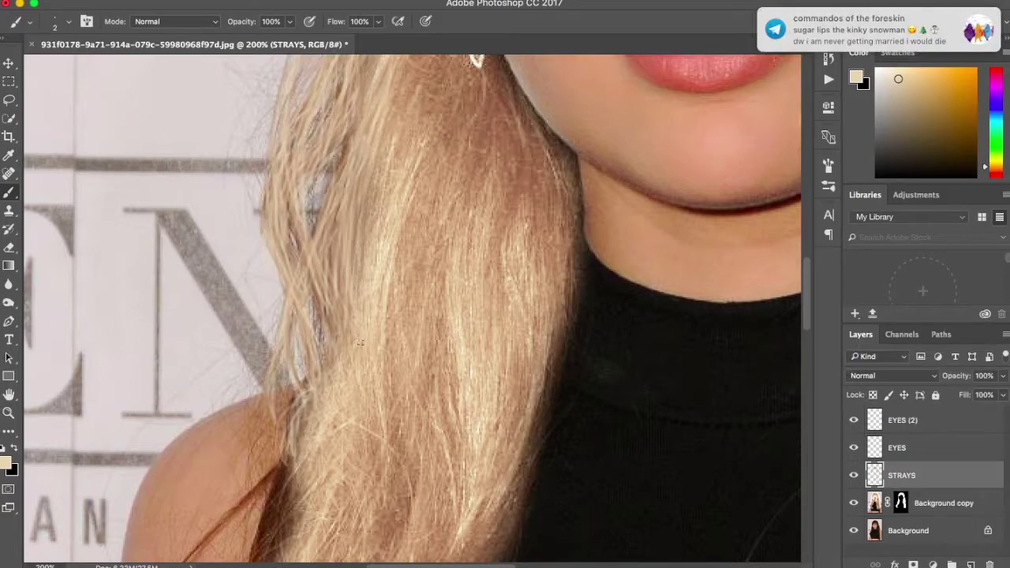
pyautogui.scroll(-4, 410, 307)
pyautogui.scroll(-4, 411, 308)
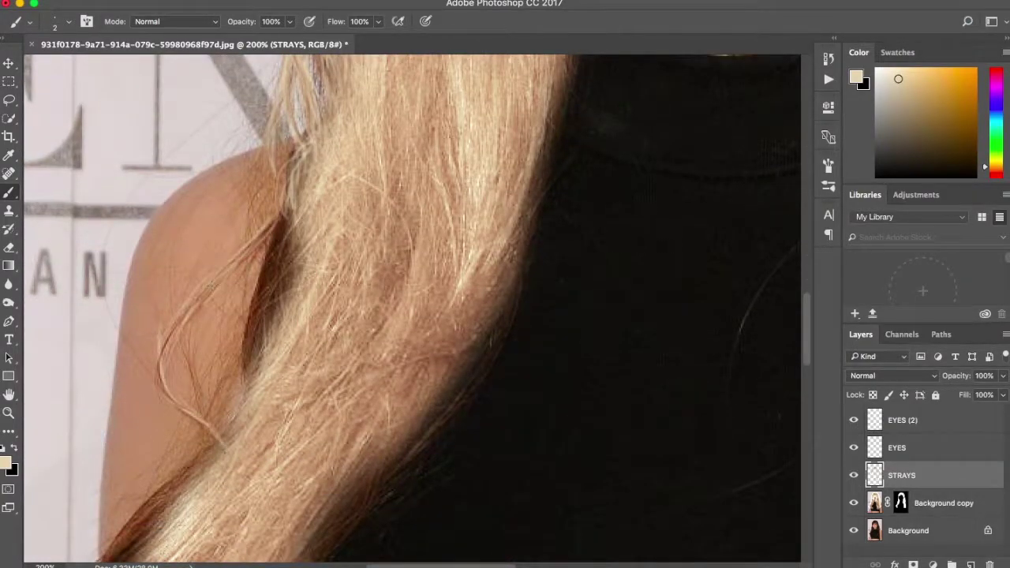
# - Fill the dark gap beside the shoulder with blonde strands
pyautogui.moveTo(285, 199)
pyautogui.mouseDown()
pyautogui.moveTo(253, 387)
pyautogui.moveTo(256, 379)
pyautogui.moveTo(265, 391)
pyautogui.mouseUp()
pyautogui.moveTo(304, 142); pyautogui.dragTo(276, 229)
pyautogui.moveTo(300, 197); pyautogui.dragTo(261, 386)
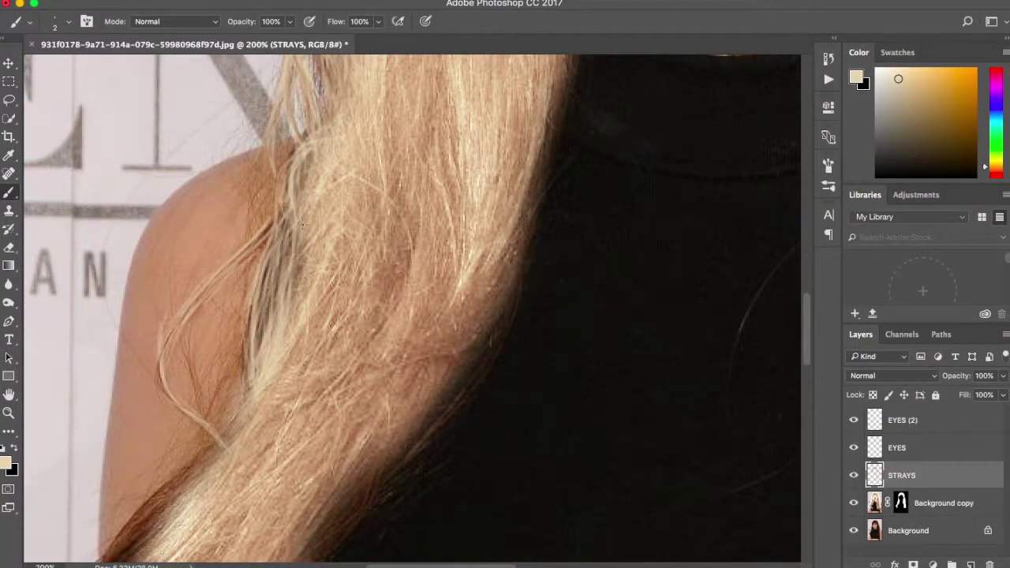
pyautogui.moveTo(301, 234); pyautogui.dragTo(259, 355)
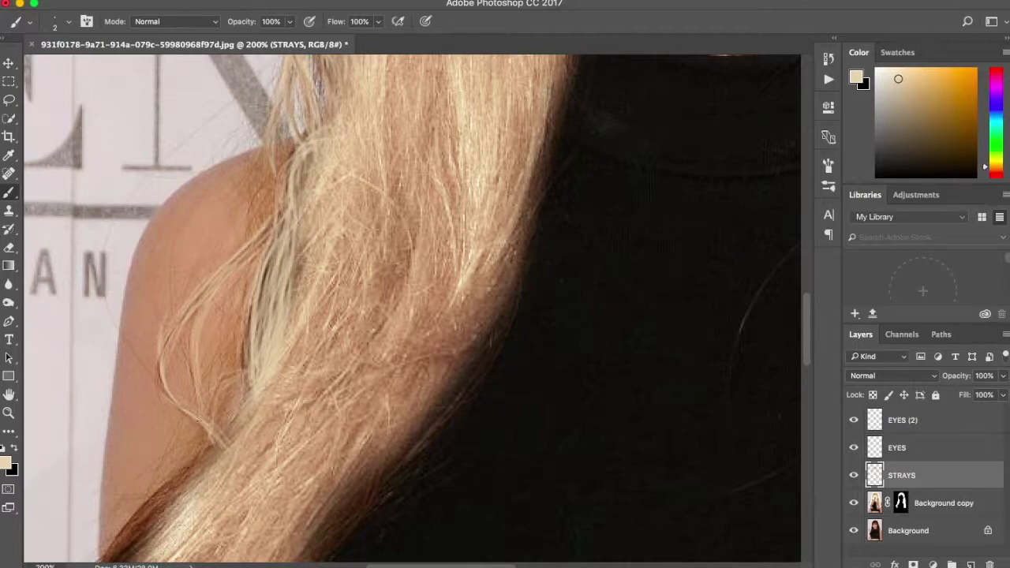
pyautogui.scroll(5, 410, 307)
pyautogui.scroll(-5, 410, 307)
pyautogui.hscroll(-6, 789, 332)
pyautogui.scroll(-3, 789, 332)
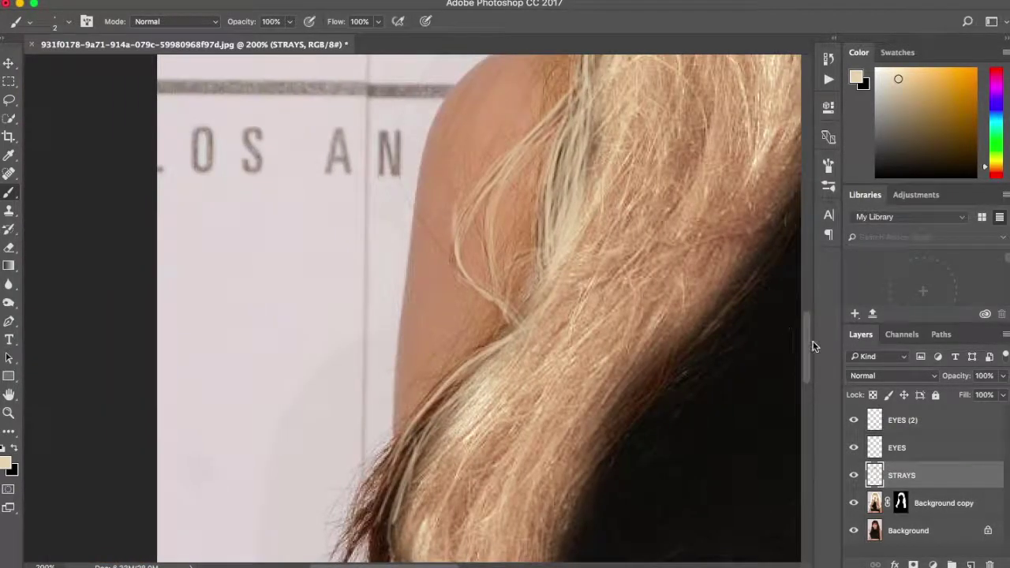
# - Sample a light beige from the hair and paint the first light strands on STRAYS
pyautogui.scroll(4, 789, 332)
pyautogui.keyDown('alt'); pyautogui.click(566, 261); pyautogui.keyUp('alt')
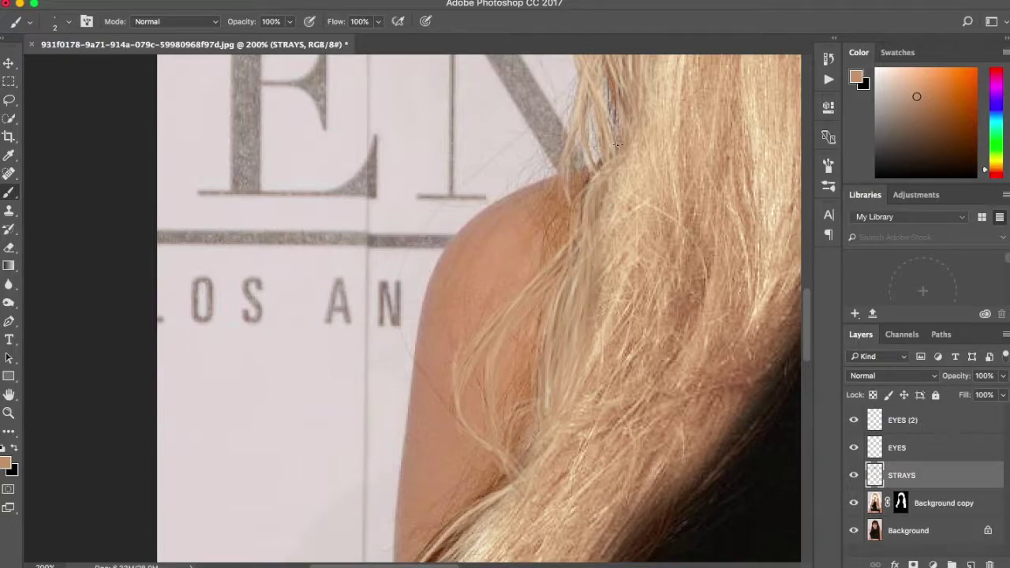
pyautogui.keyDown('alt'); pyautogui.click(571, 208); pyautogui.keyUp('alt')
pyautogui.scroll(-10, 740, 361)
pyautogui.keyDown('alt'); pyautogui.click(474, 166); pyautogui.keyUp('alt')
pyautogui.moveTo(521, 102); pyautogui.dragTo(339, 332)
pyautogui.moveTo(497, 126); pyautogui.dragTo(351, 379)
# - Paint more light beige strands along the lower hair edge over the shoulder
pyautogui.press('e')
pyautogui.press('b')
pyautogui.moveTo(446, 173); pyautogui.dragTo(364, 284)
pyautogui.moveTo(426, 225); pyautogui.dragTo(347, 371)
pyautogui.moveTo(465, 154); pyautogui.dragTo(415, 373)
pyautogui.moveTo(438, 182); pyautogui.dragTo(367, 395)
pyautogui.moveTo(490, 126); pyautogui.dragTo(379, 315)
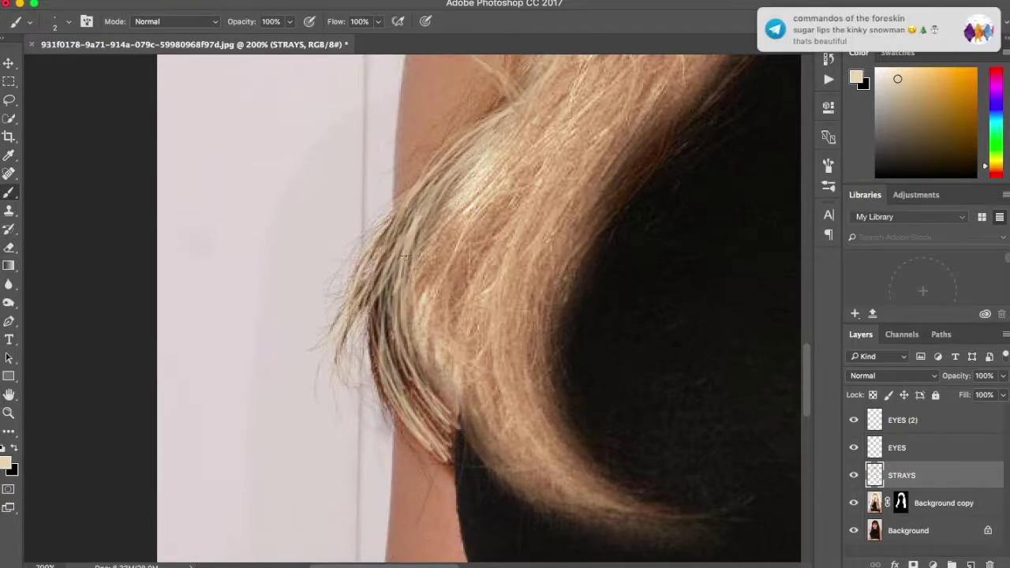
pyautogui.moveTo(454, 177); pyautogui.dragTo(367, 426)
pyautogui.moveTo(418, 197); pyautogui.dragTo(363, 307)
# - Add a few light strands along the left edge of the hair
pyautogui.click(416, 560)
pyautogui.moveTo(521, 86)
pyautogui.mouseDown()
pyautogui.moveTo(372, 284)
pyautogui.moveTo(454, 446)
pyautogui.mouseUp()
pyautogui.moveTo(403, 237); pyautogui.dragTo(378, 379)
pyautogui.moveTo(450, 194); pyautogui.dragTo(387, 406)
# - Paint a darker peach-brown strand through the hair, then resample beige and brown tones
pyautogui.keyDown('alt'); pyautogui.click(430, 176); pyautogui.keyUp('alt')
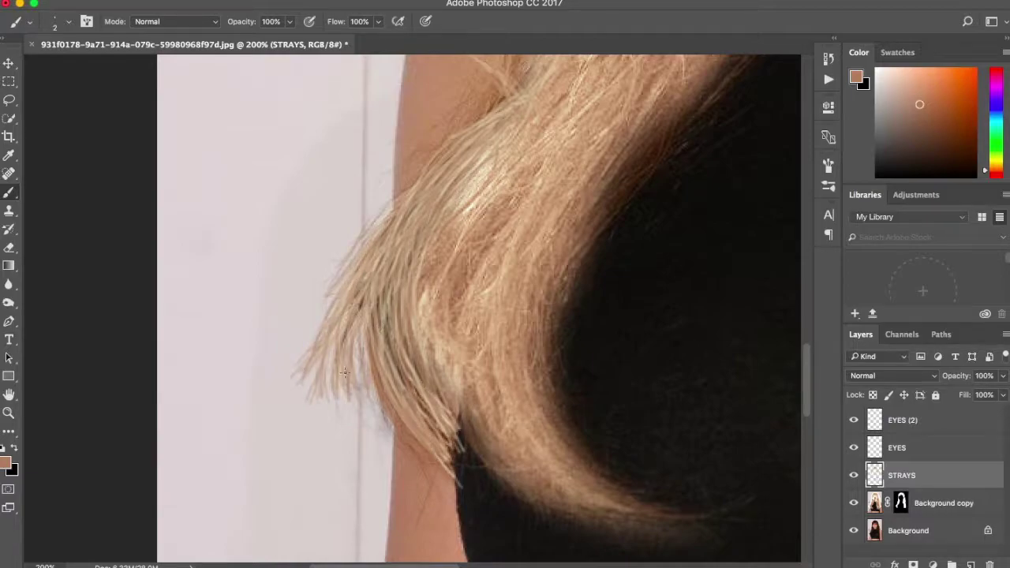
pyautogui.moveTo(356, 371); pyautogui.dragTo(485, 168)
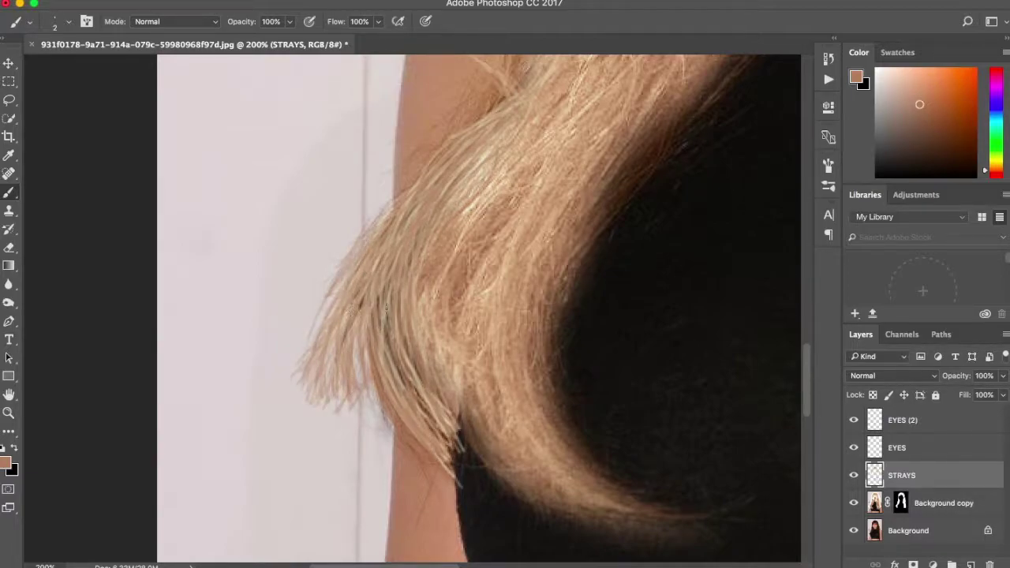
pyautogui.keyDown('alt'); pyautogui.click(474, 203); pyautogui.keyUp('alt')
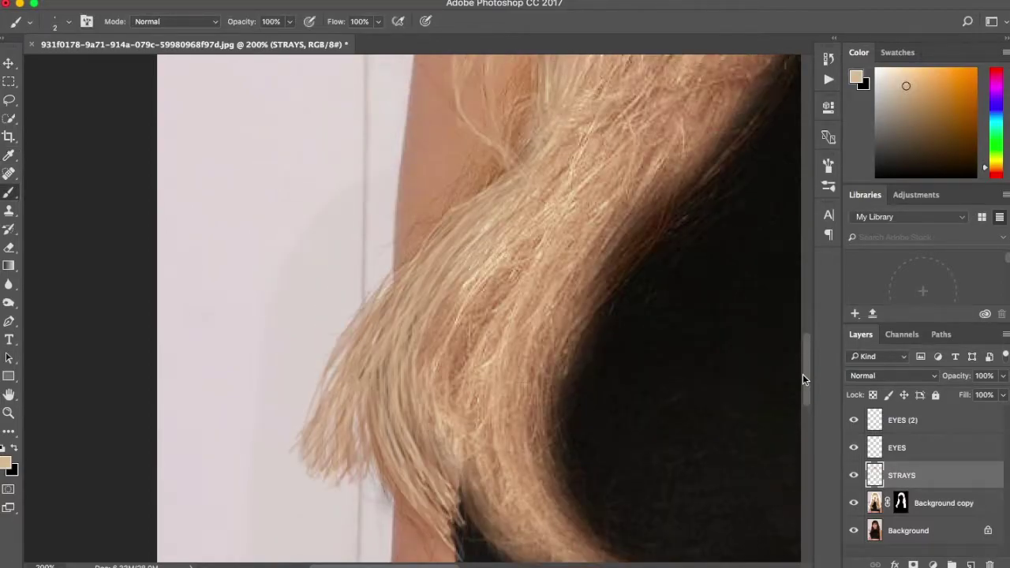
pyautogui.hscroll(5, 361, 361)
pyautogui.keyDown('alt'); pyautogui.click(361, 361); pyautogui.keyUp('alt')
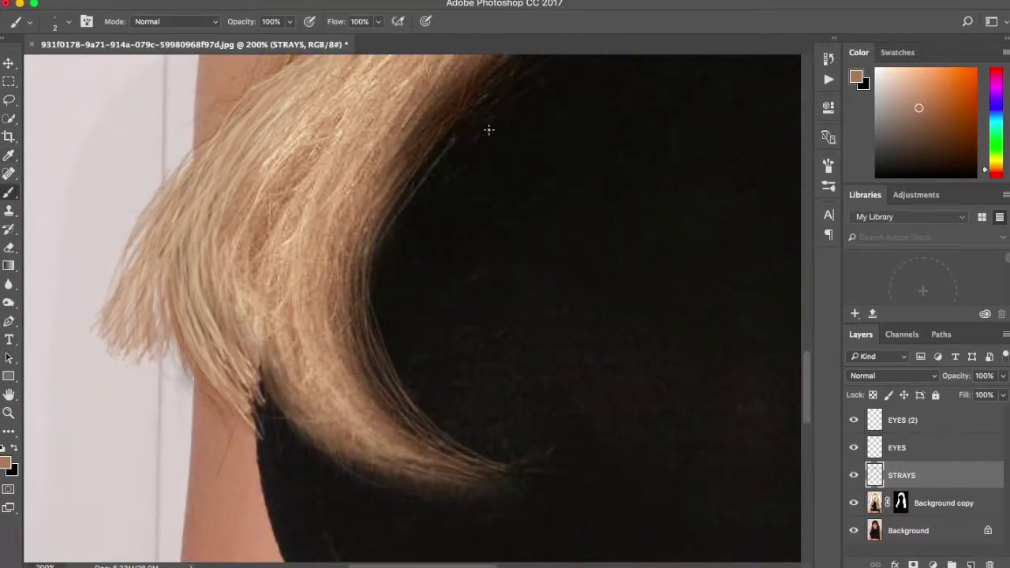
pyautogui.scroll(5, 487, 129)
pyautogui.scroll(3, 759, 319)
pyautogui.scroll(3, 605, 532)
pyautogui.keyDown('alt'); pyautogui.click(444, 387); pyautogui.keyUp('alt')
# - Alternate light beige and darker brown samples and paint a final strand along the hair edge
pyautogui.scroll(1, 473, 237)
pyautogui.scroll(-5, 458, 205)
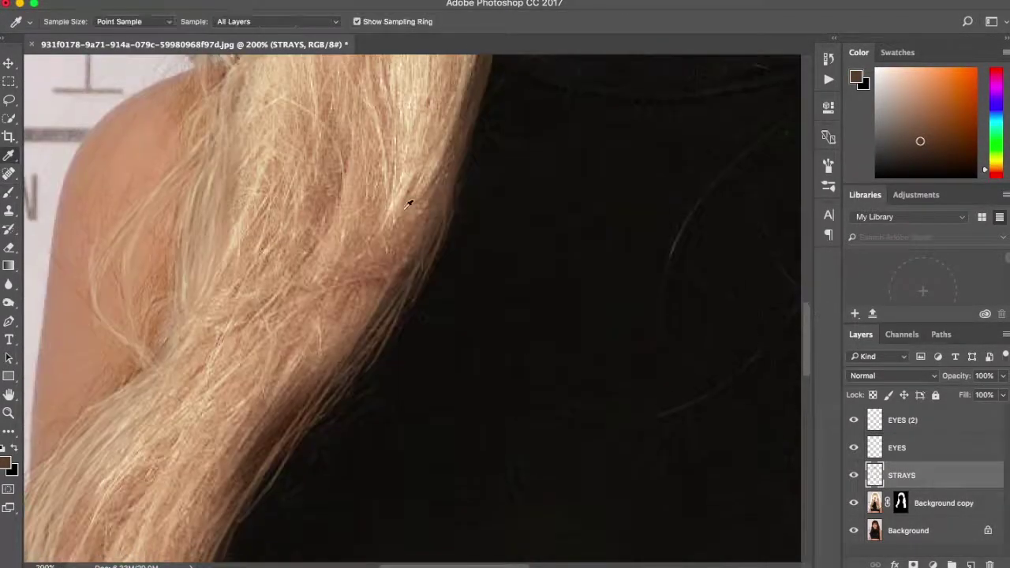
pyautogui.keyDown('alt'); pyautogui.click(415, 293); pyautogui.keyUp('alt')
pyautogui.scroll(5, 334, 384)
pyautogui.scroll(-5, 237, 442)
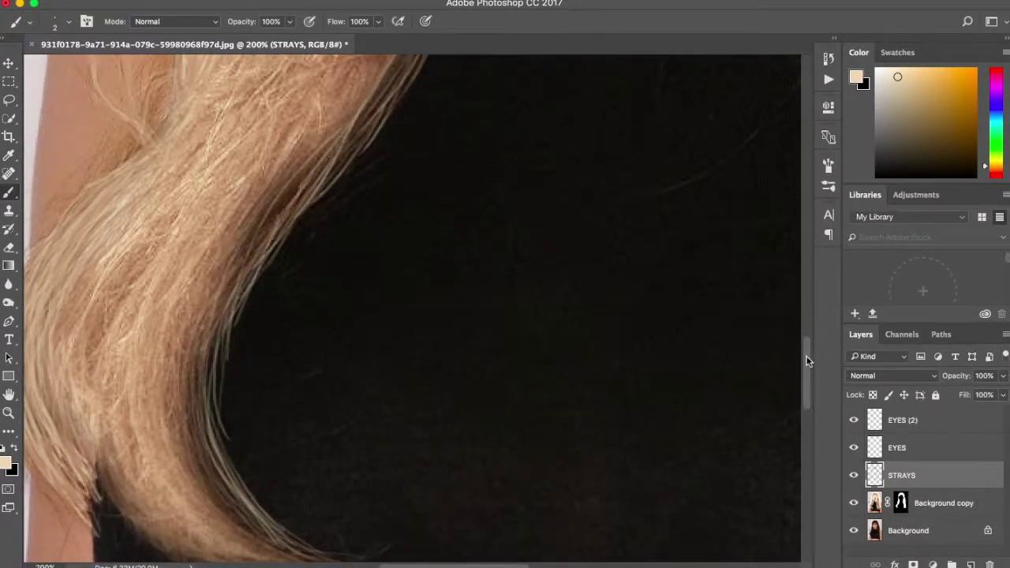
pyautogui.scroll(-3, 229, 426)
pyautogui.keyDown('alt'); pyautogui.click(240, 394); pyautogui.keyUp('alt')
pyautogui.moveTo(242, 338); pyautogui.dragTo(221, 174)
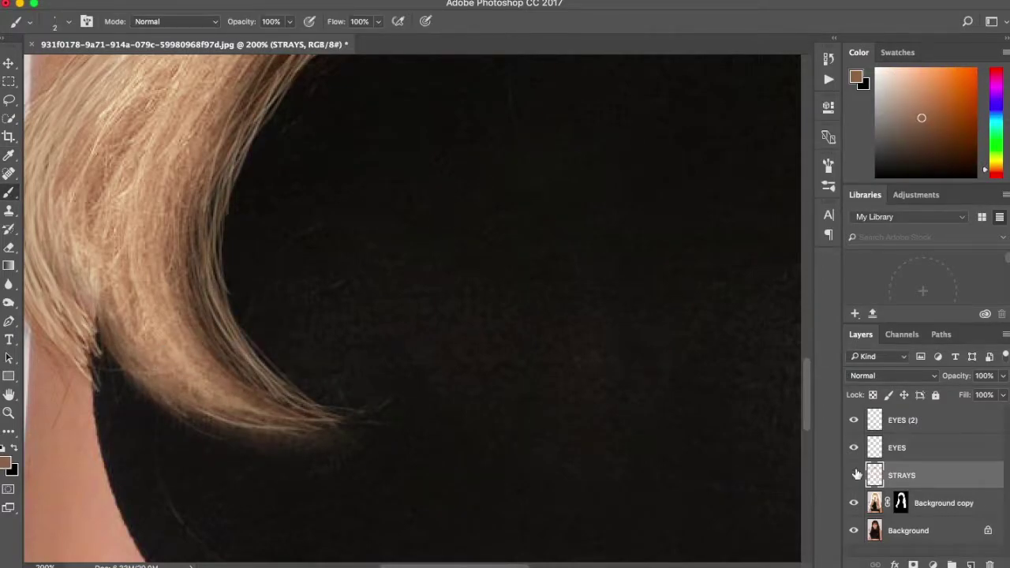
pyautogui.scroll(5, 410, 316)
pyautogui.scroll(5, 410, 315)
pyautogui.scroll(-5, 410, 315)
pyautogui.moveTo(805, 381); pyautogui.dragTo(412, 169)
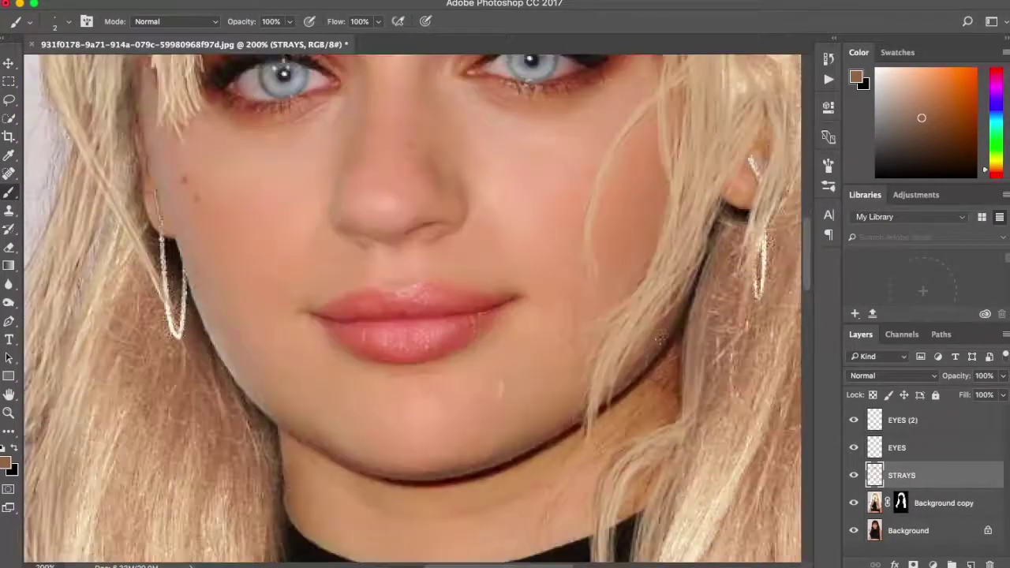
# - Apply the hair layer's mask, name it HAIR, and duplicate the Background layer
pyautogui.rightClick(901, 502)
pyautogui.click(789, 485)
pyautogui.click(942, 185)
pyautogui.click(919, 529)
pyautogui.hotkey('ctrl', 'j')
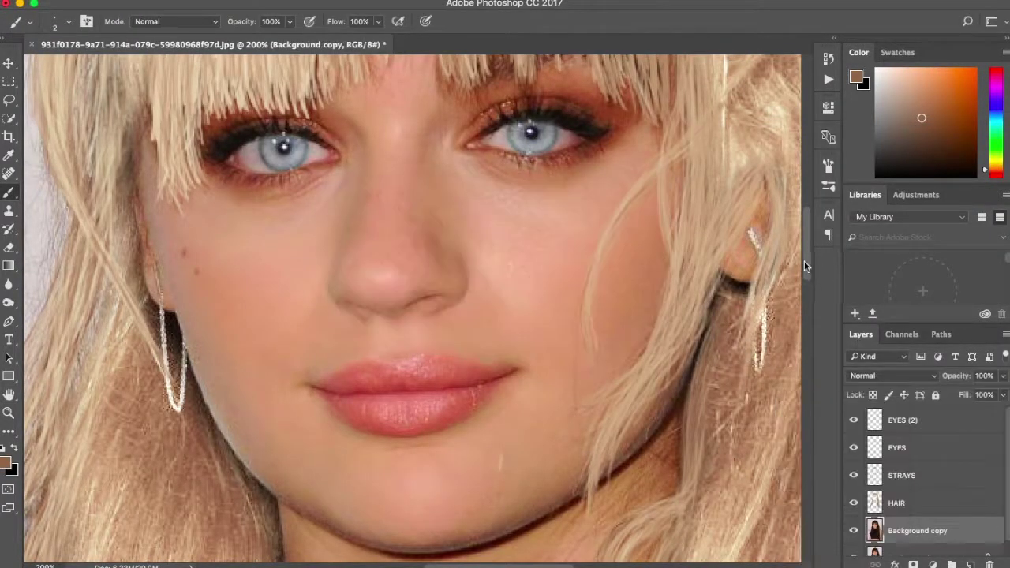
# - Lasso the lips and brush pink from the swatches over the selection
pyautogui.scroll(2, 499, 375)
pyautogui.press('l')
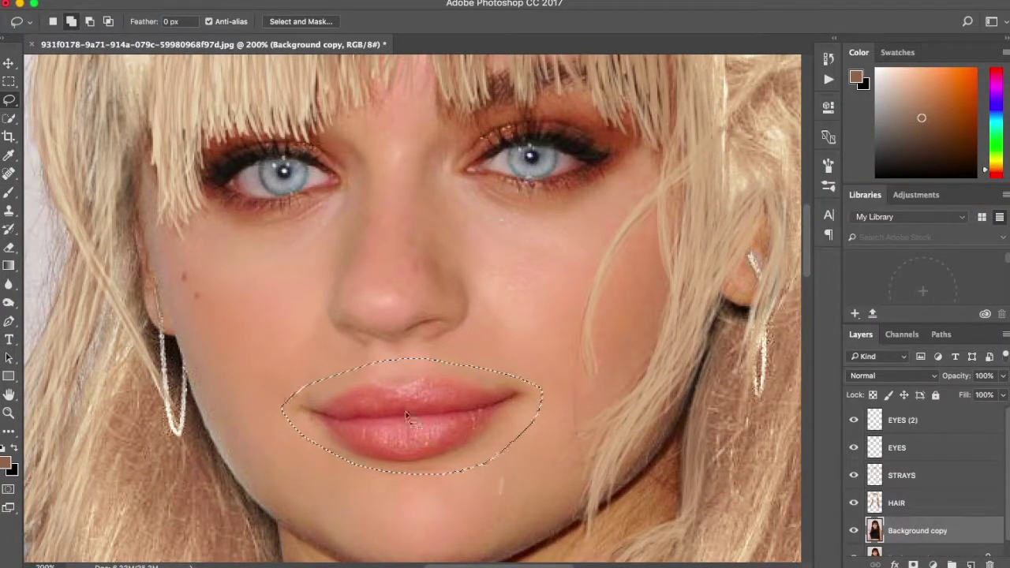
pyautogui.click(898, 52)
pyautogui.click(852, 74)
pyautogui.press('b')
pyautogui.moveTo(355, 410); pyautogui.dragTo(442, 387)
pyautogui.moveTo(300, 410); pyautogui.dragTo(529, 395)
# - Set the pink lips to Color blend mode, lowering saturation and contrast slightly
pyautogui.click(891, 375)
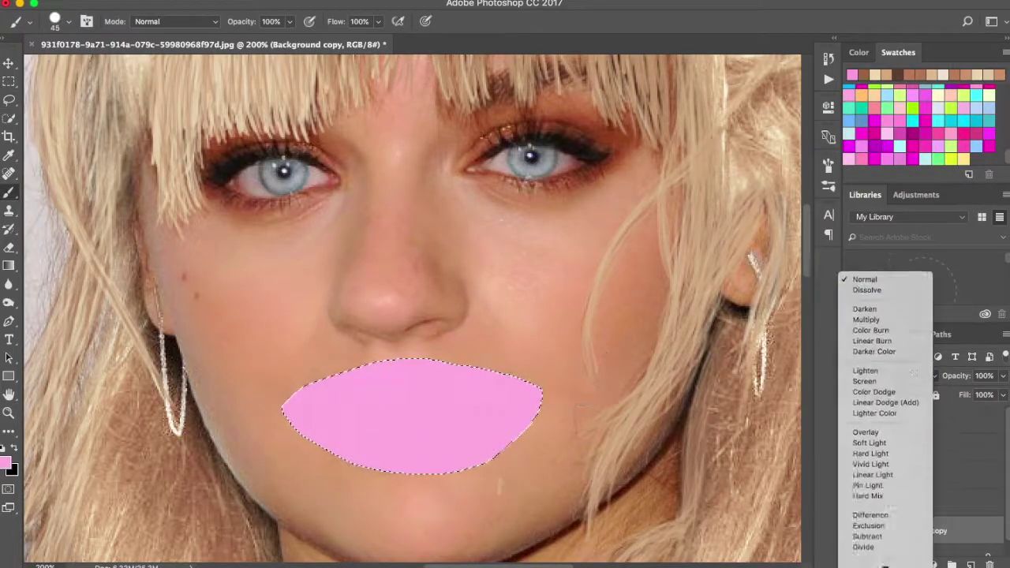
pyautogui.click(868, 556)
pyautogui.click(361, 100)
pyautogui.moveTo(627, 280)
pyautogui.mouseDown()
pyautogui.moveTo(655, 280)
pyautogui.moveTo(620, 286)
pyautogui.mouseUp()
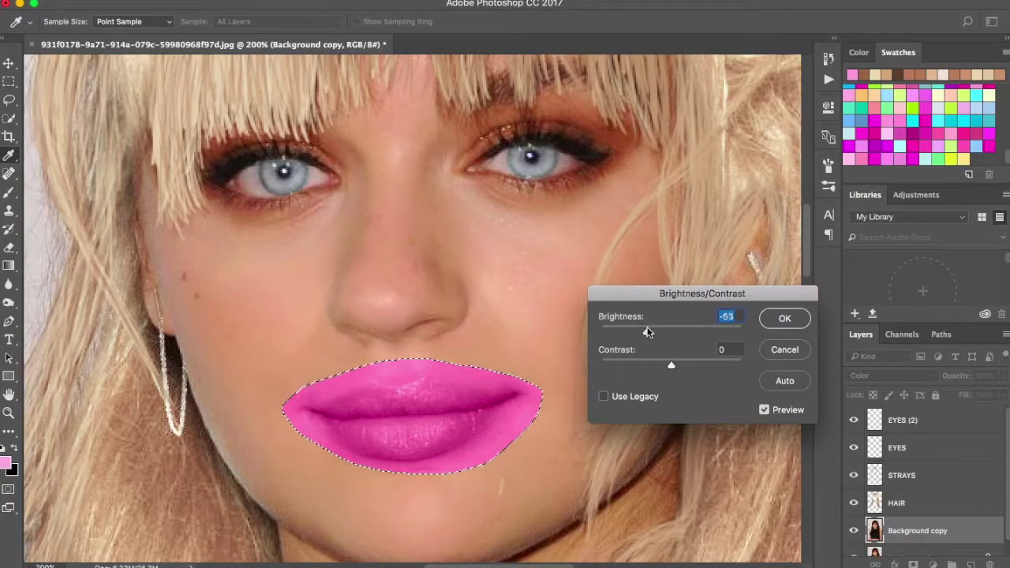
pyautogui.moveTo(655, 366); pyautogui.dragTo(632, 367)
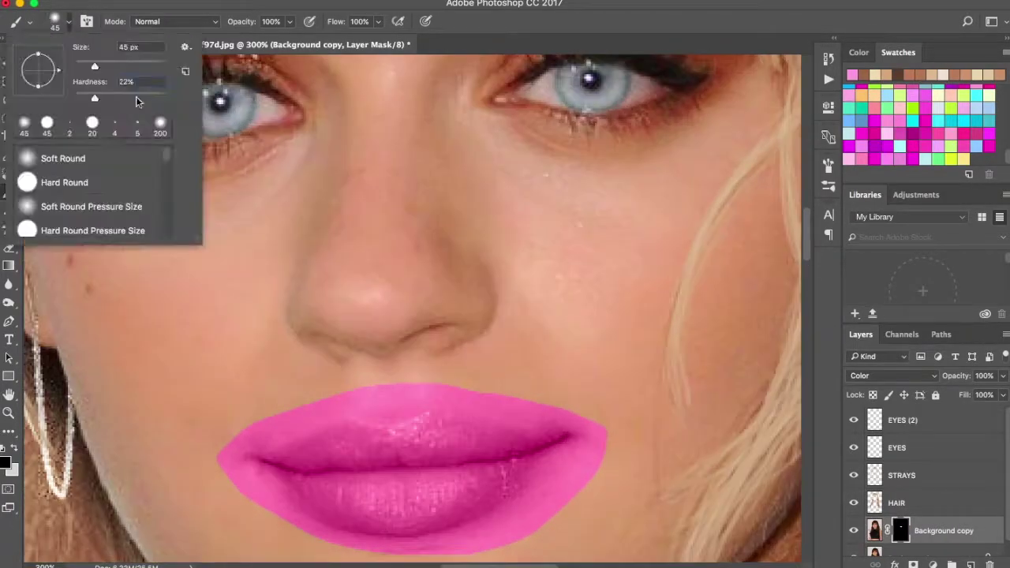
pyautogui.scroll(-3, 806, 244)
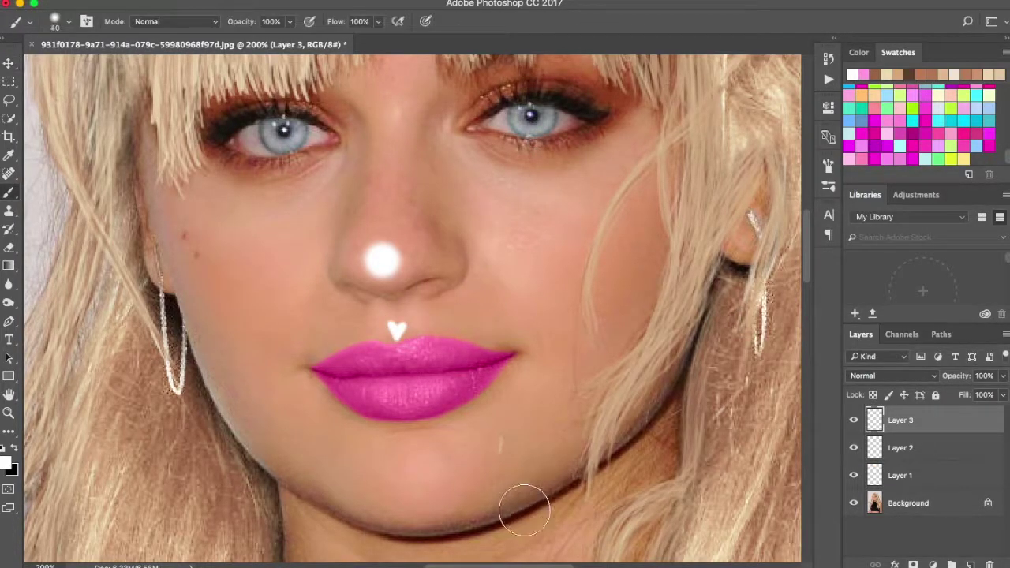
# - Paint white zigzags under the eyes and a white nose-bridge highlight on a new layer
pyautogui.moveTo(472, 186)
pyautogui.mouseDown()
pyautogui.moveTo(552, 189)
pyautogui.moveTo(628, 150)
pyautogui.mouseUp()
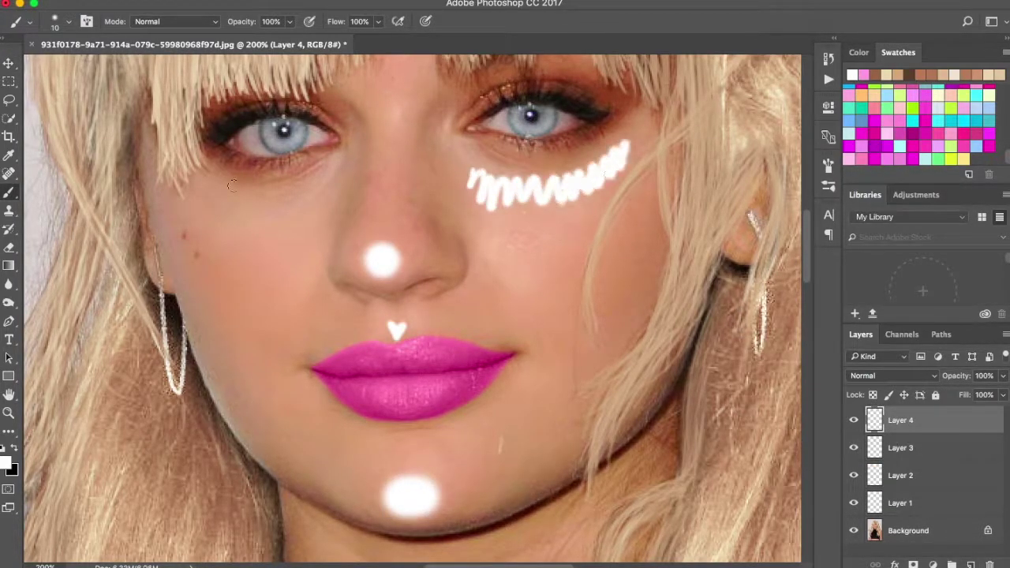
pyautogui.moveTo(325, 186); pyautogui.dragTo(198, 207)
pyautogui.hotkey('ctrl', 'shift', 'alt', 'n')
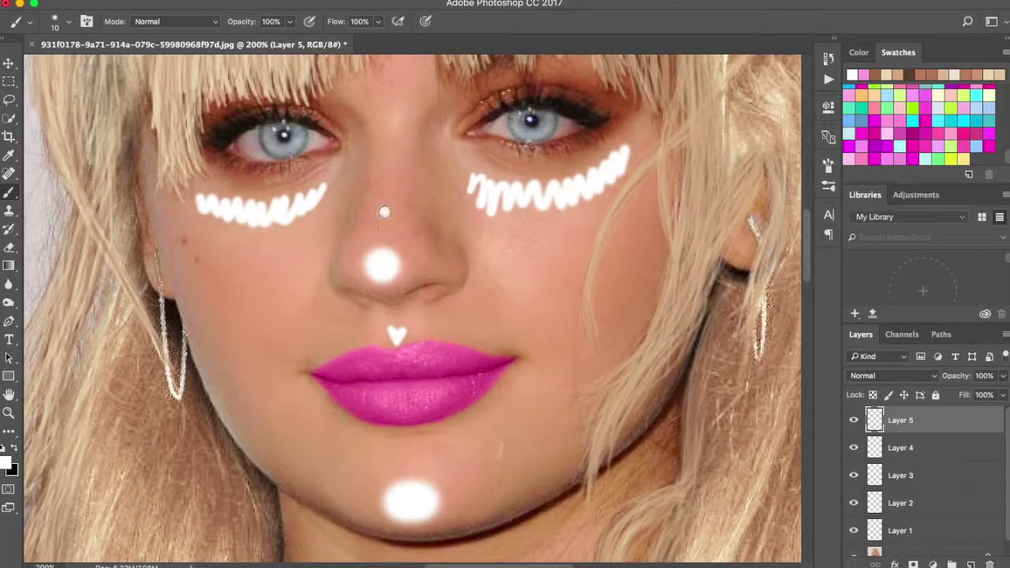
pyautogui.moveTo(388, 79); pyautogui.dragTo(389, 201)
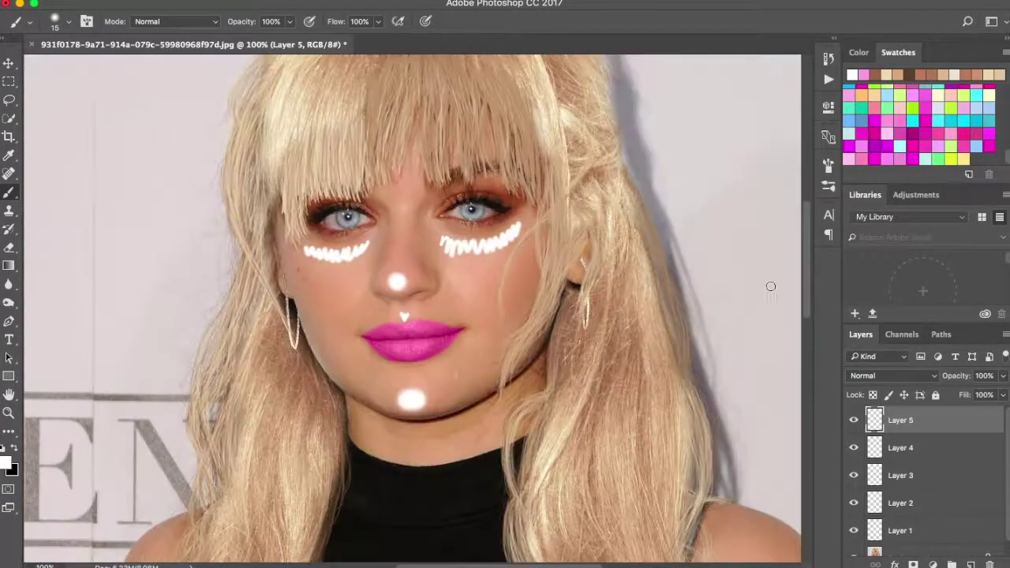
pyautogui.hotkey('ctrl', 'z')
pyautogui.hotkey('ctrl', 'z')
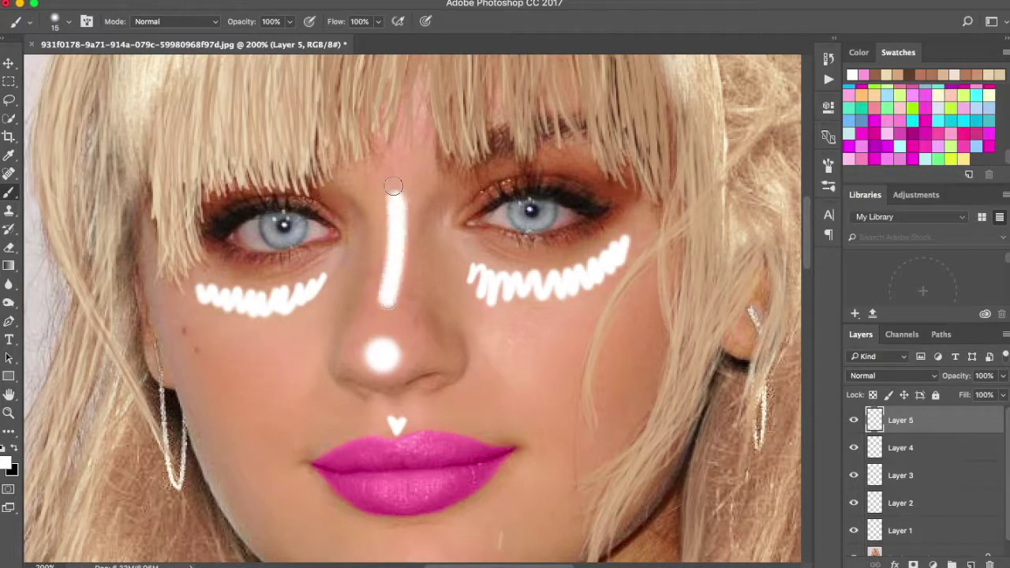
# - Apply Gaussian Blur to the nose-bridge highlight and, with a larger radius, the under-eye strokes
pyautogui.click(347, 0)
pyautogui.click(544, 206)
pyautogui.press('Return')
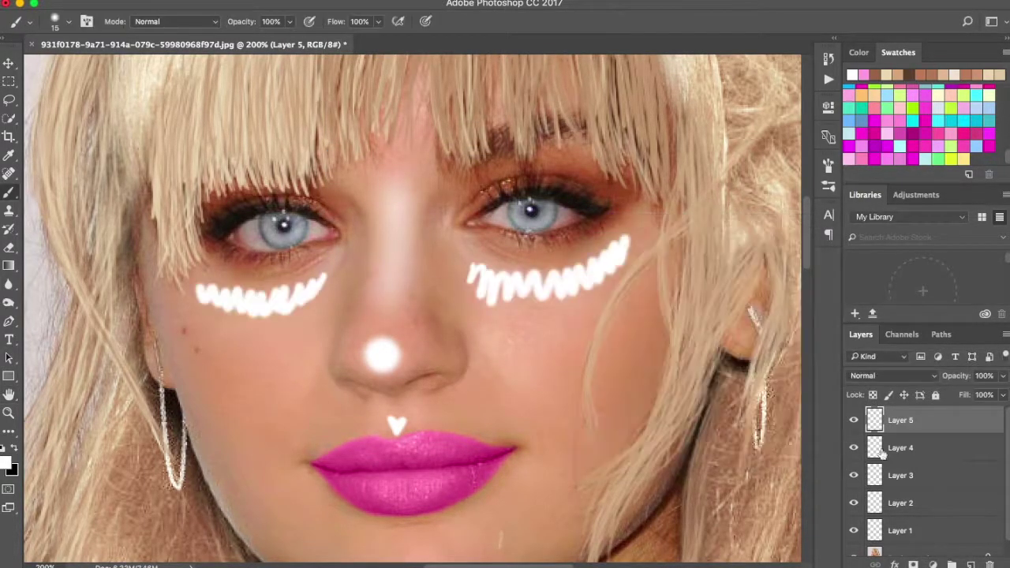
pyautogui.click(901, 447)
pyautogui.hotkey('ctrl', 'alt', 'f')
pyautogui.moveTo(660, 438); pyautogui.dragTo(667, 438)
pyautogui.press('Return')
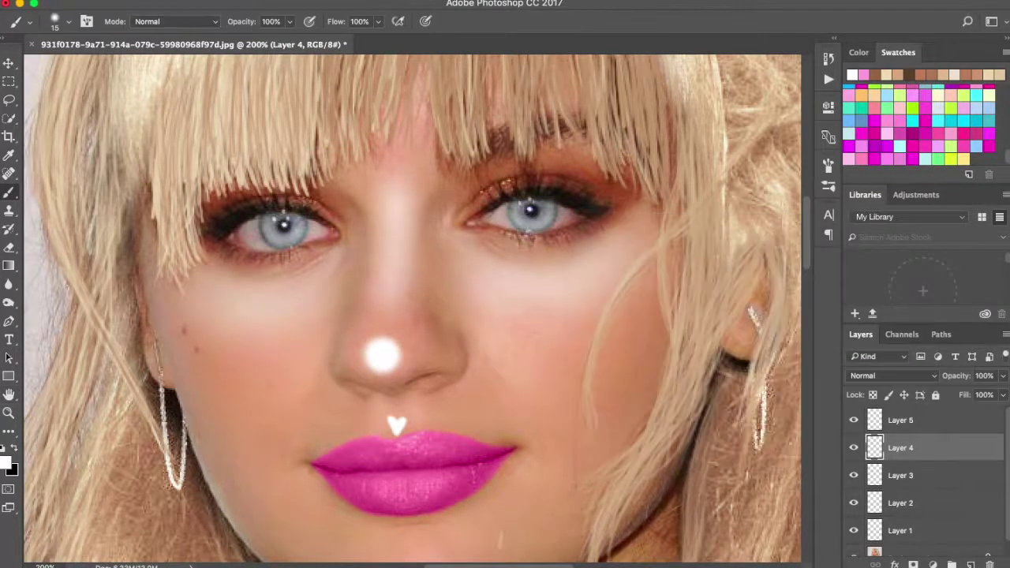
# - Gaussian-blur the chin, heart and nose-tip highlight spots, chin at about radius 7
pyautogui.click(900, 475)
pyautogui.scroll(-5, 395, 315)
pyautogui.hotkey('ctrl', 'alt', 'f')
pyautogui.moveTo(665, 438); pyautogui.dragTo(648, 439)
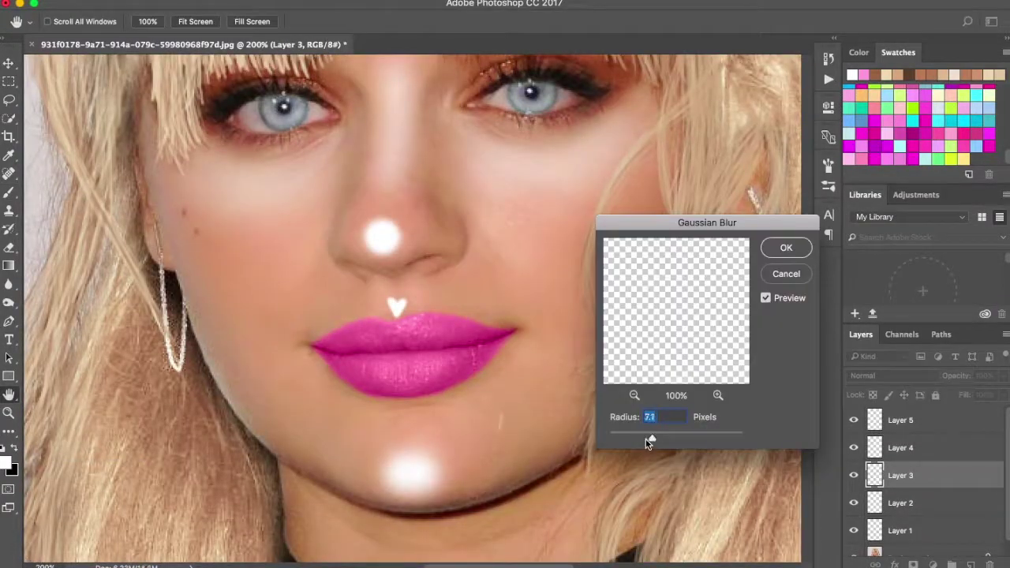
pyautogui.press('Return')
pyautogui.click(559, 205)
pyautogui.moveTo(661, 438)
pyautogui.mouseDown()
pyautogui.moveTo(636, 439)
pyautogui.moveTo(654, 437)
pyautogui.mouseUp()
pyautogui.press('Return')
pyautogui.click(900, 530)
pyautogui.hotkey('ctrl', 'alt', 'f')
pyautogui.press('Return')
# - Lower the under-eye highlight opacity and group the highlight layers into Group 1
pyautogui.click(900, 448)
pyautogui.click(1003, 376)
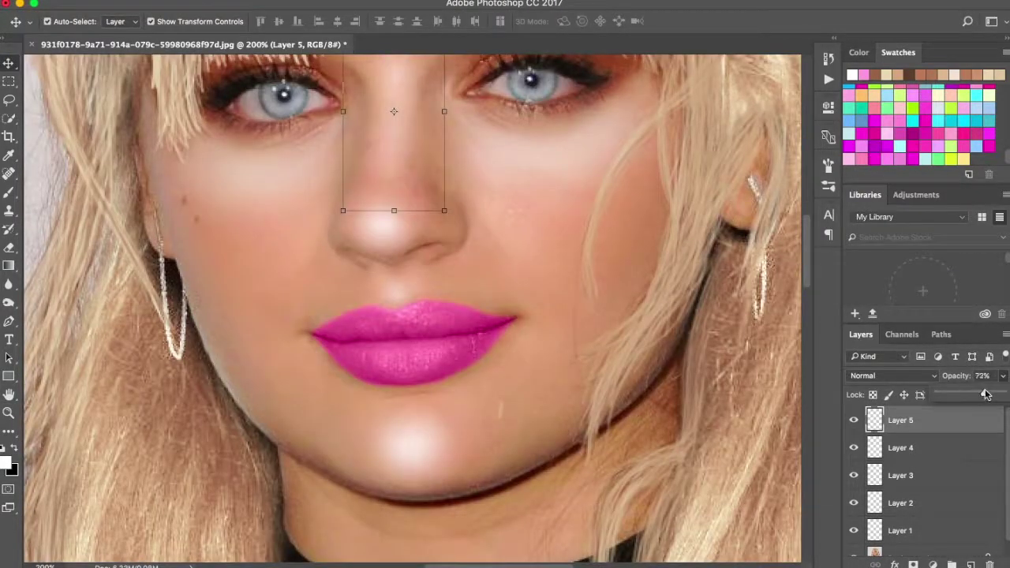
pyautogui.moveTo(1001, 394); pyautogui.dragTo(981, 397)
pyautogui.click(939, 475)
pyautogui.click(939, 505)
pyautogui.click(931, 530)
pyautogui.hotkey('ctrl', '0')
pyautogui.click(937, 426)
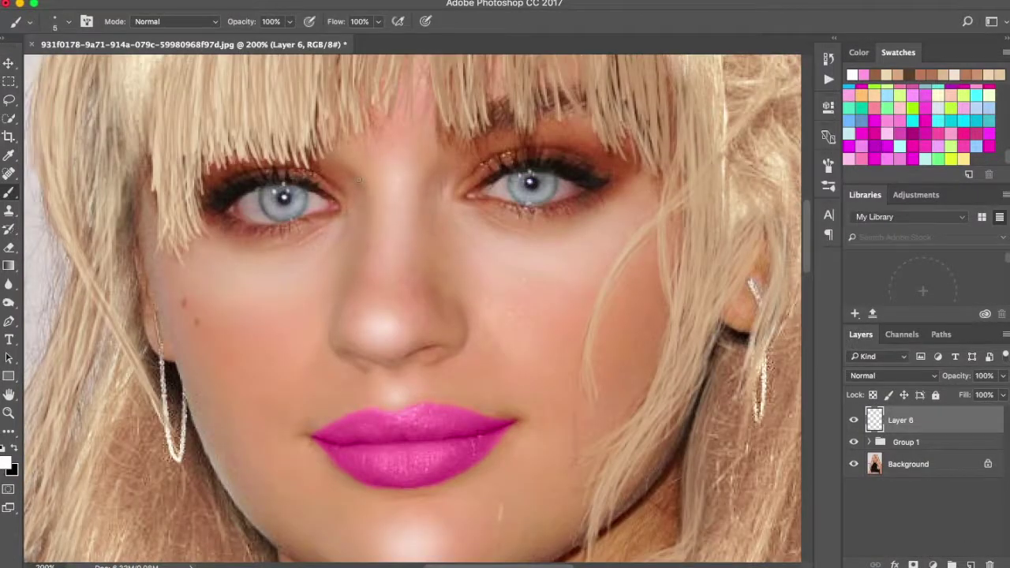
pyautogui.moveTo(348, 164)
pyautogui.mouseDown()
pyautogui.moveTo(360, 256)
pyautogui.moveTo(423, 155)
pyautogui.moveTo(426, 288)
pyautogui.mouseUp()
# - Undo the rough nose outline, set the nose contour layer to Soft Light, and Gaussian-blur it
pyautogui.hotkey('ctrl', 'z')
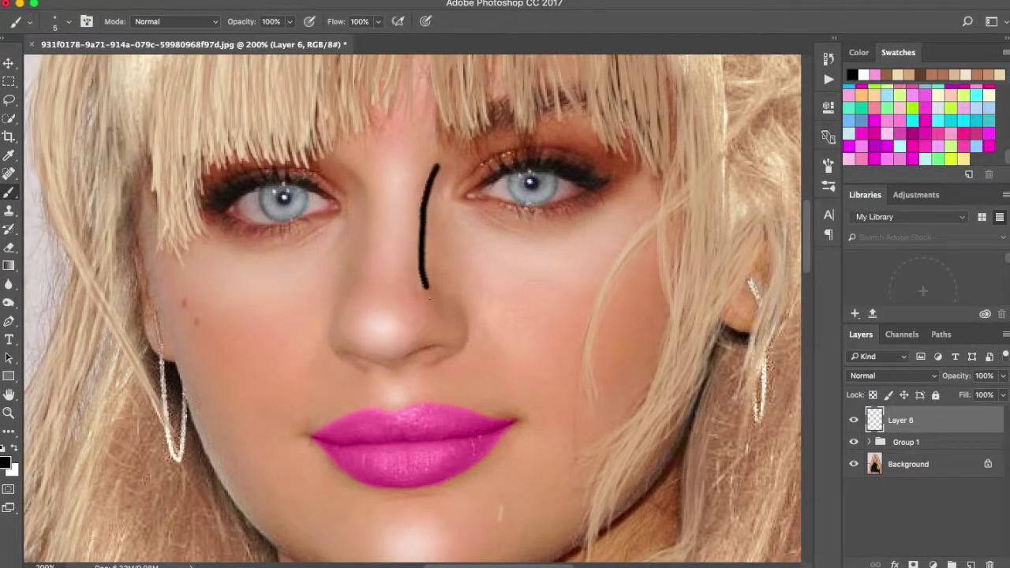
pyautogui.hotkey('shift', 'alt', 'f')
pyautogui.click(553, 229)
pyautogui.moveTo(631, 433); pyautogui.dragTo(646, 442)
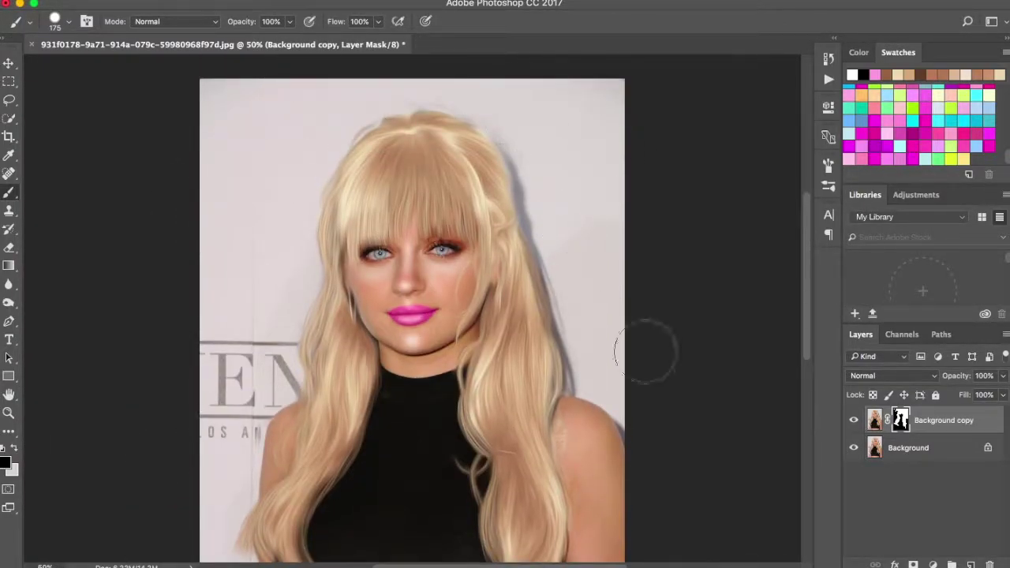
# - Zoom to 100% on the head and set a smaller brush at 15% opacity
pyautogui.hotkey('ctrl', '+')
pyautogui.hotkey('ctrl', '-')
pyautogui.hotkey('ctrl', '-')
pyautogui.hotkey('ctrl', '-')
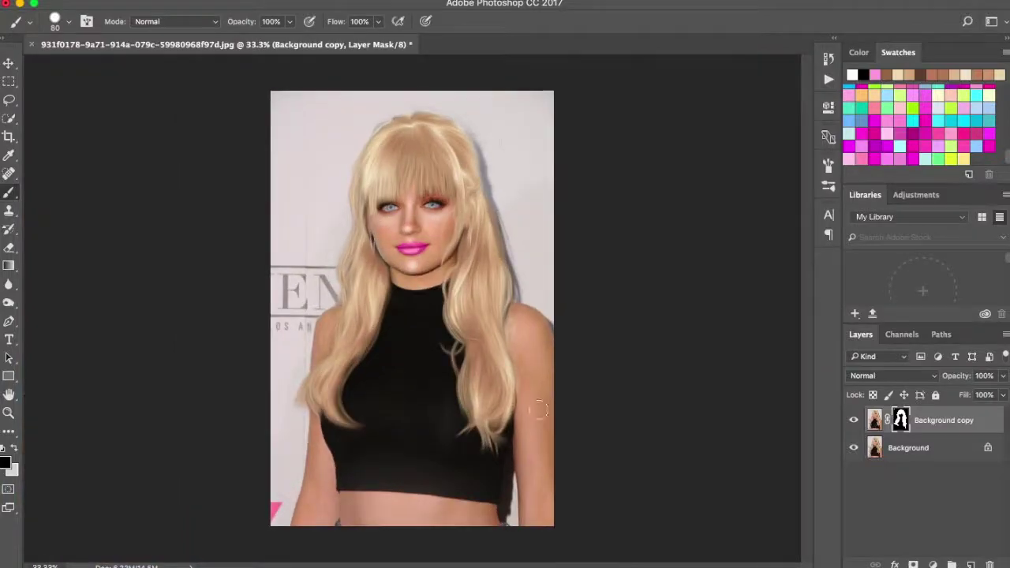
pyautogui.hotkey('ctrl', '+')
pyautogui.hotkey('ctrl', '+')
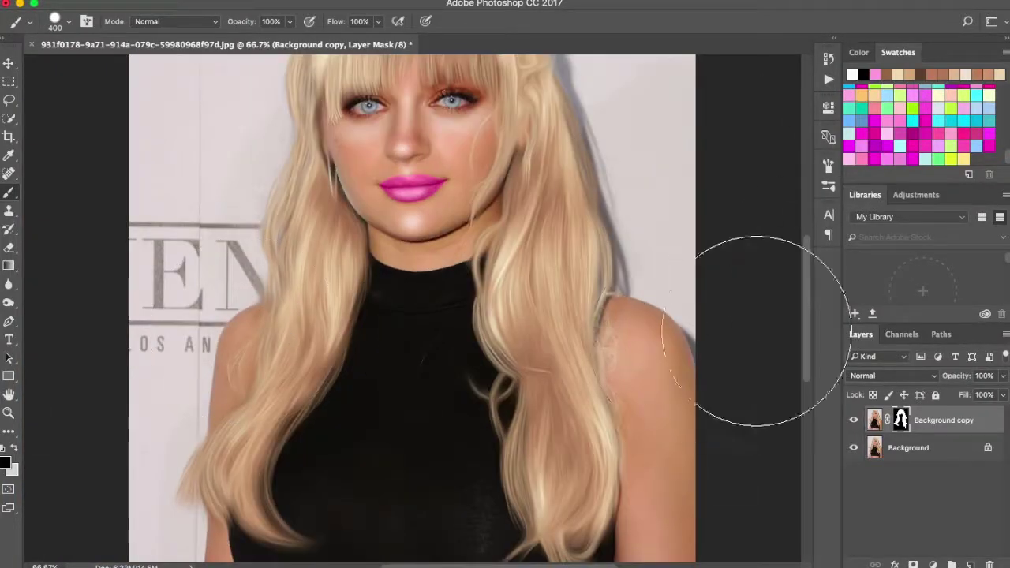
pyautogui.hotkey('ctrl', '+')
pyautogui.press('[')
pyautogui.press('[')
pyautogui.press('[')
pyautogui.scroll(5, 335, 399)
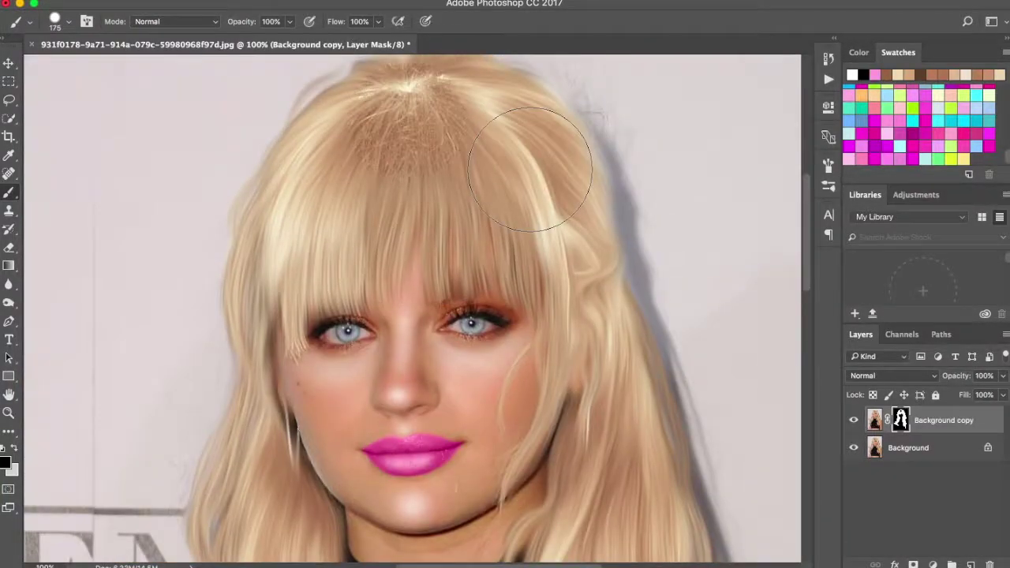
pyautogui.moveTo(268, 49); pyautogui.dragTo(258, 47)
# - Flatten the image and bring the #psdbabes 011 group from 16.psd into the portrait
pyautogui.scroll(-5, 567, 394)
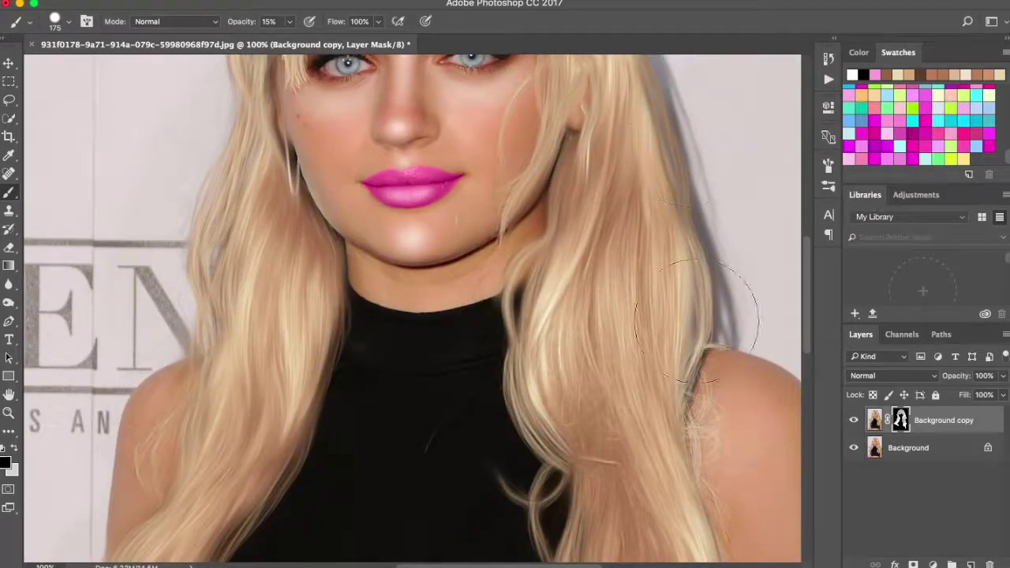
pyautogui.scroll(-4, 697, 322)
pyautogui.scroll(10, 808, 361)
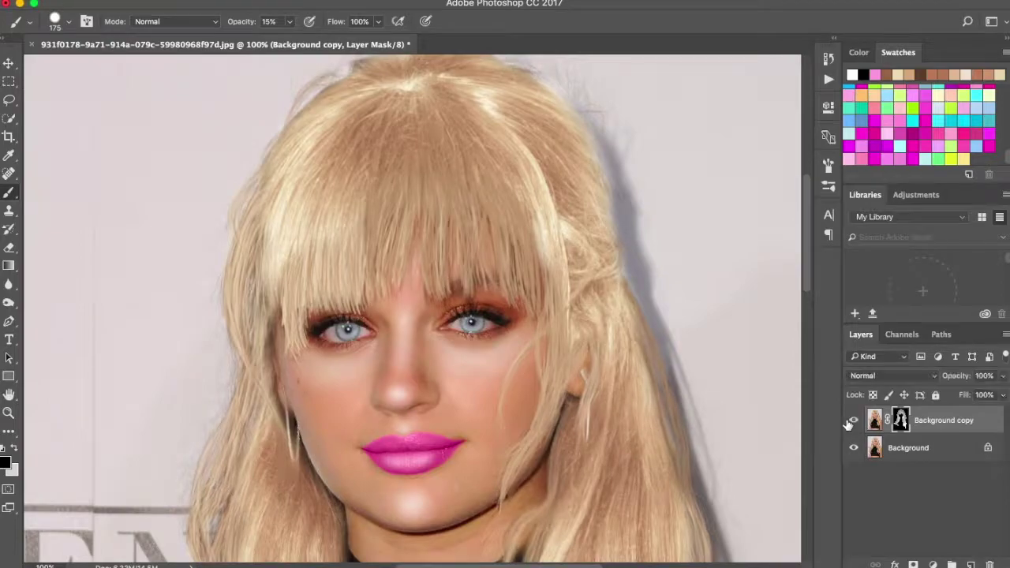
pyautogui.hotkey('ctrl', '-')
pyautogui.hotkey('ctrl', '-')
pyautogui.scroll(2, 806, 285)
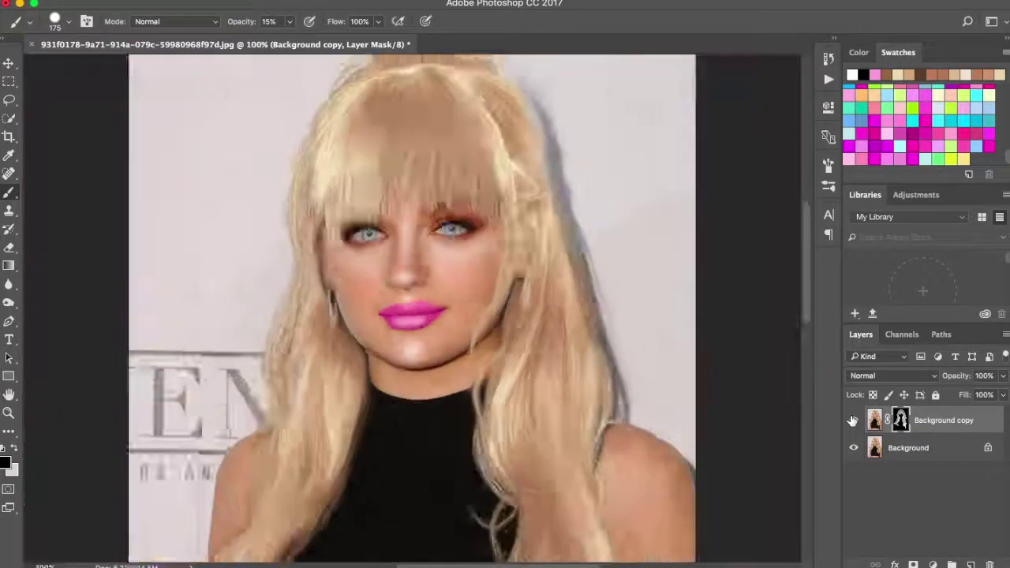
pyautogui.click(236, 2)
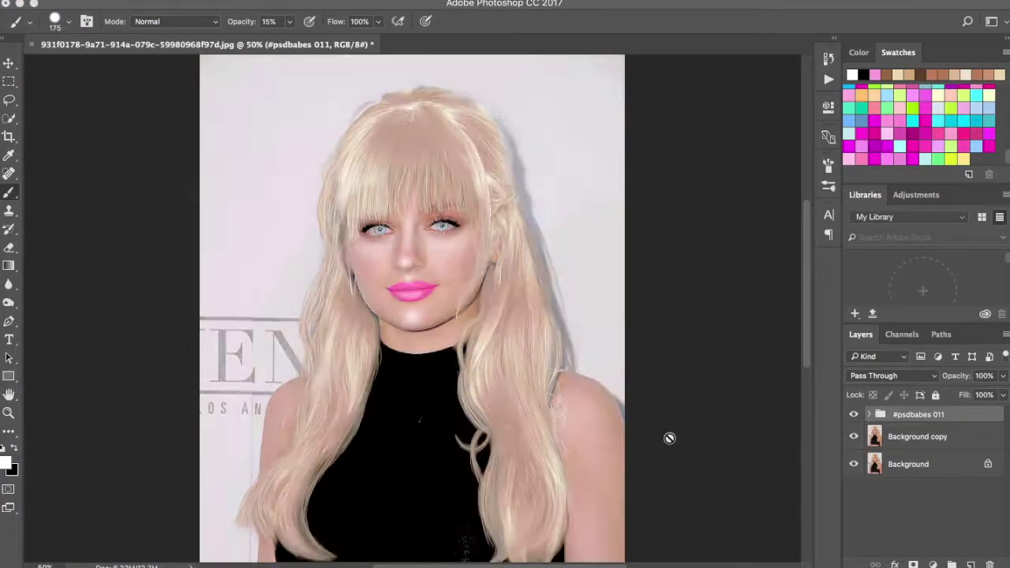
pyautogui.moveTo(1003, 376); pyautogui.dragTo(975, 396)
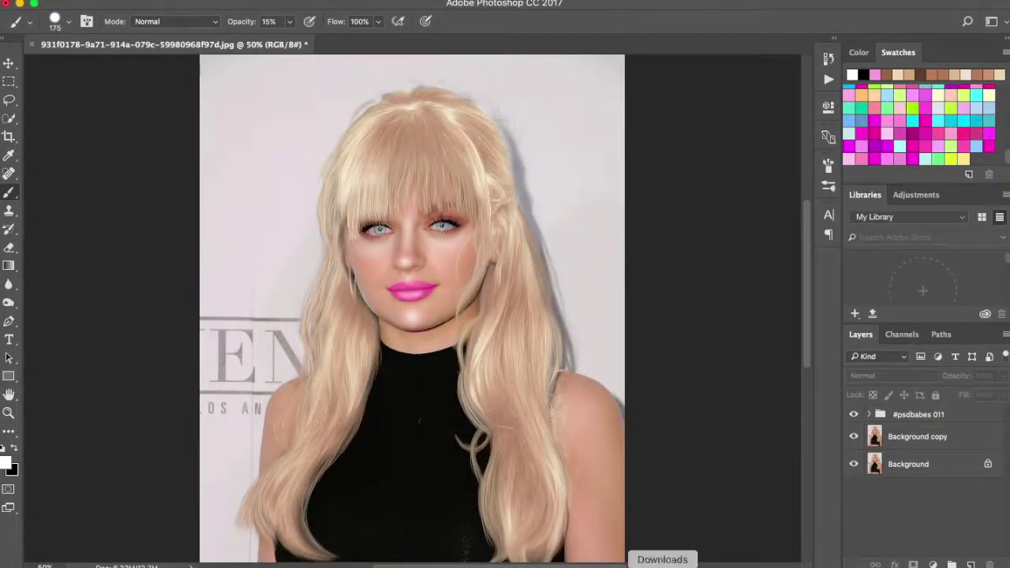